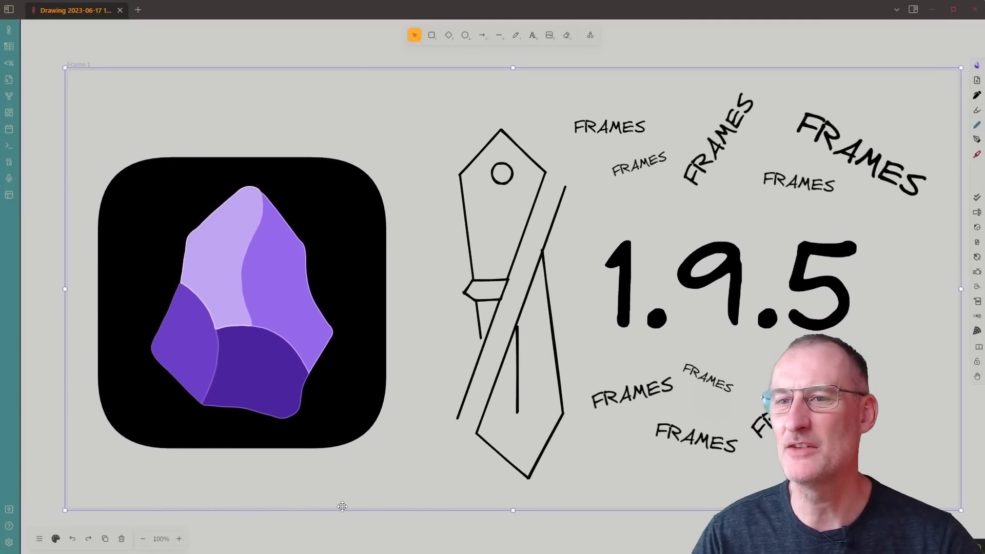
Step: Try out the opacity setting of Frame 1 and shift the tilted FRAMES text below the version number slightly left
{"action": "left_click", "coordinate": [56, 538]}
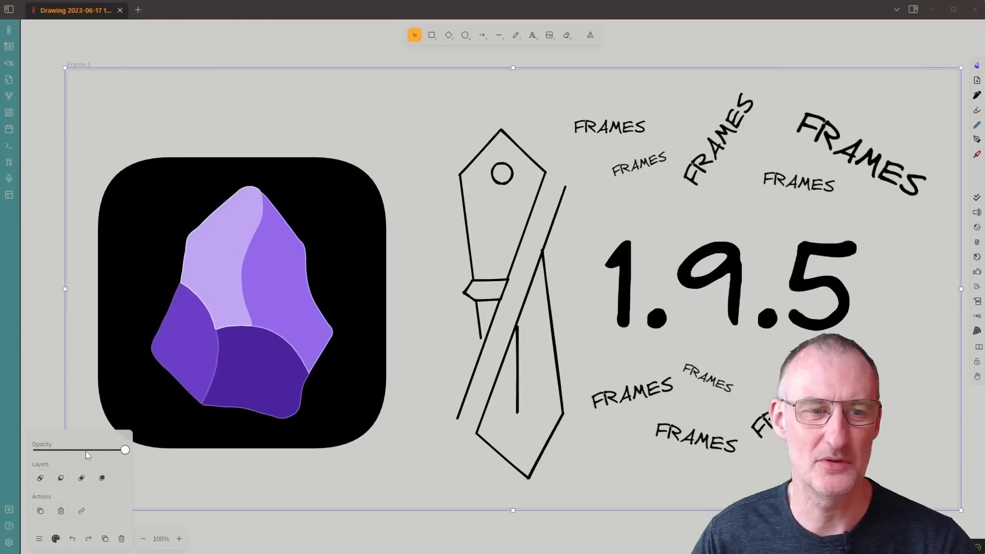
{"action": "left_click_drag", "start_coordinate": [77, 449], "coordinate": [126, 451]}
{"action": "left_click", "coordinate": [213, 530]}
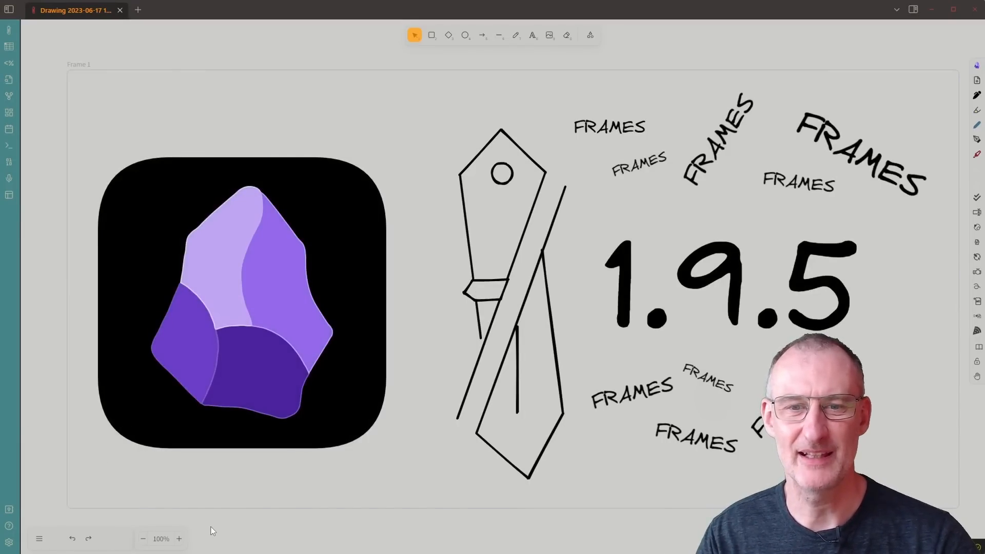
{"action": "left_click", "coordinate": [705, 437]}
{"action": "mouse_move", "coordinate": [706, 437]}
{"action": "left_mouse_down"}
{"action": "mouse_move", "coordinate": [699, 535]}
{"action": "mouse_move", "coordinate": [692, 437]}
{"action": "left_mouse_up"}
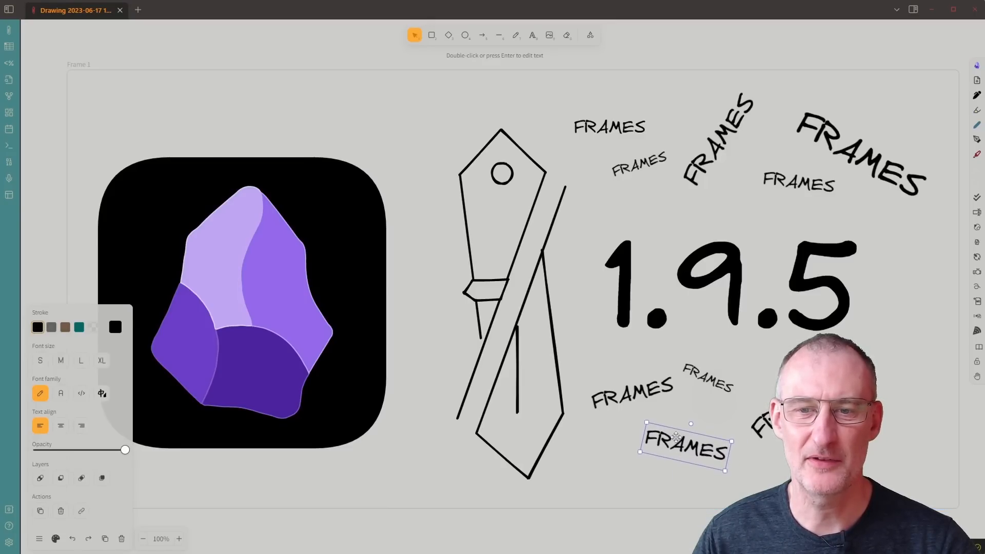
Step: Delete Frame 1 together with all its contents from the drawing
{"action": "right_click", "coordinate": [662, 68]}
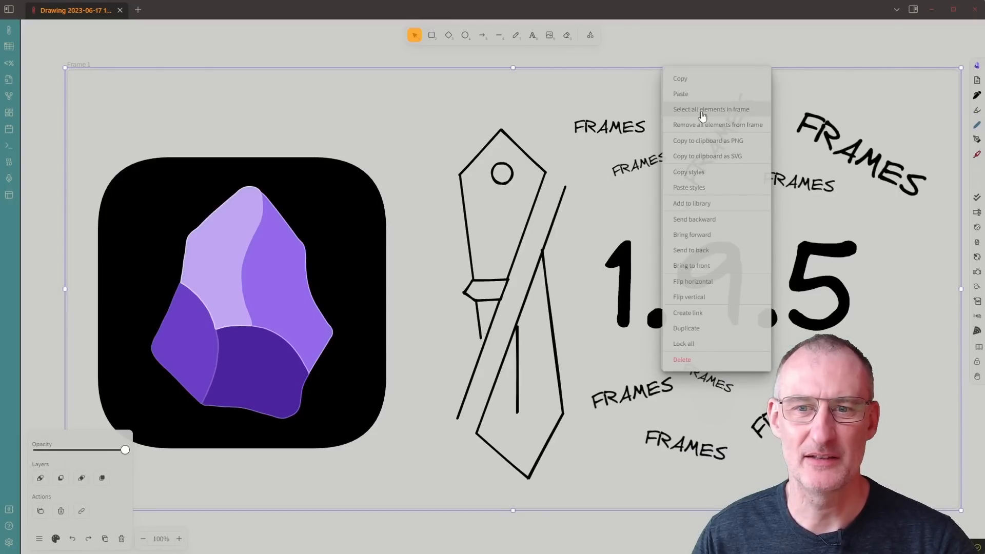
{"action": "left_click", "coordinate": [705, 359]}
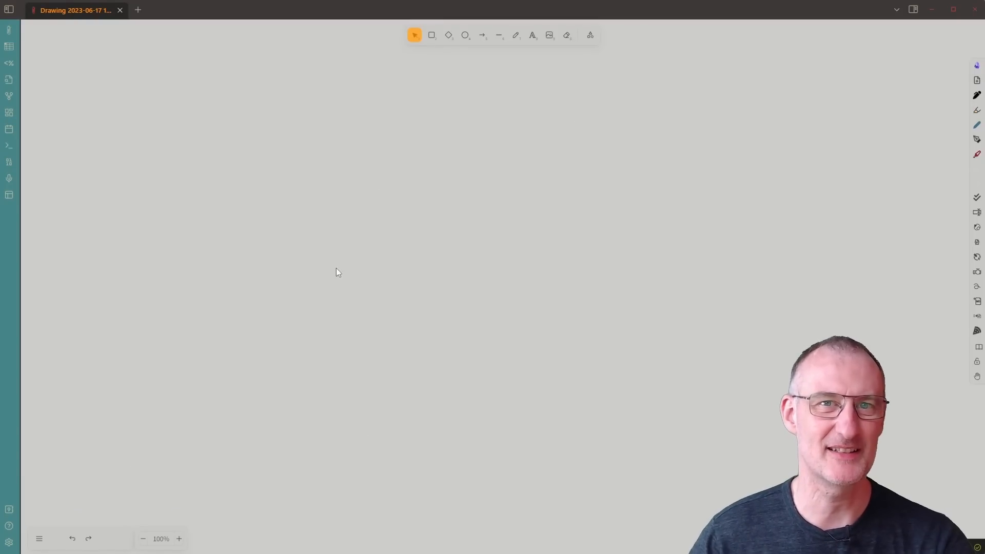
Step: Insert the "## Trust No One" section of Blog/Secure Enough.md from the vault into the drawing as an iFrame
{"action": "left_click", "coordinate": [967, 87]}
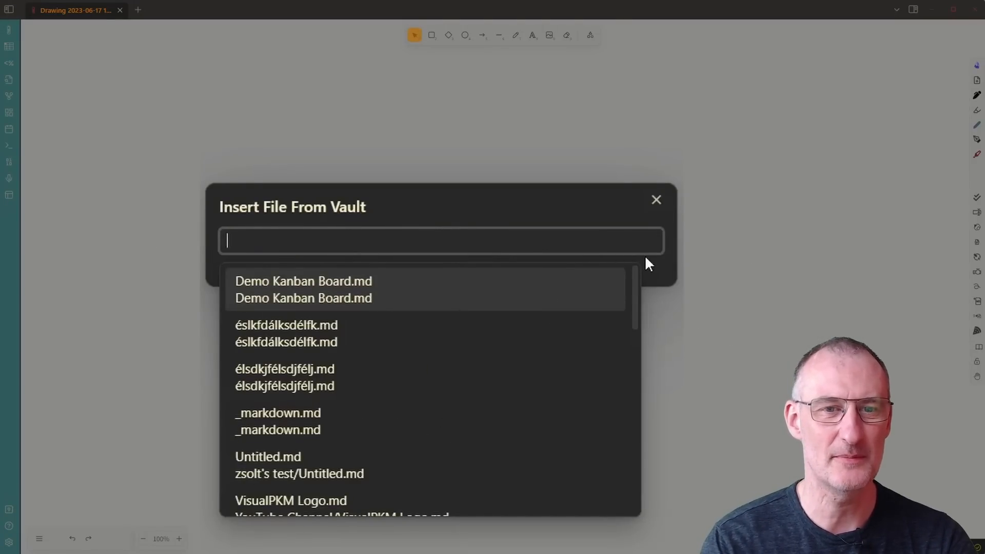
{"action": "type", "text": "sec"}
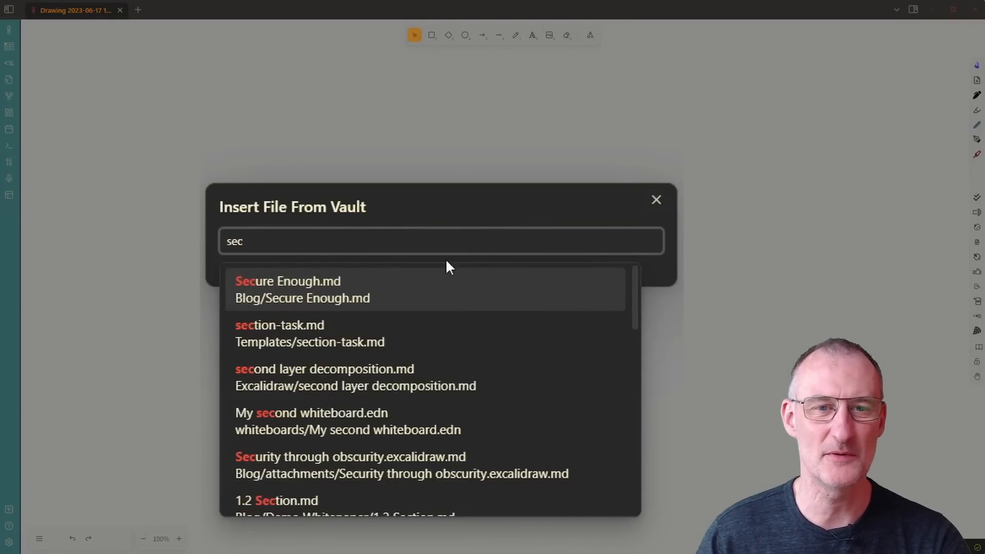
{"action": "left_click", "coordinate": [324, 289]}
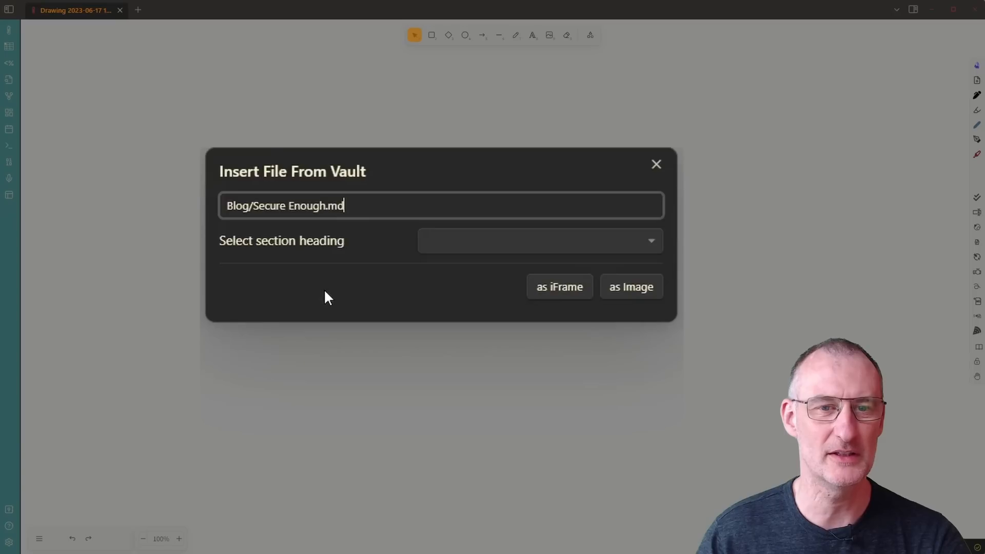
{"action": "left_click", "coordinate": [454, 242]}
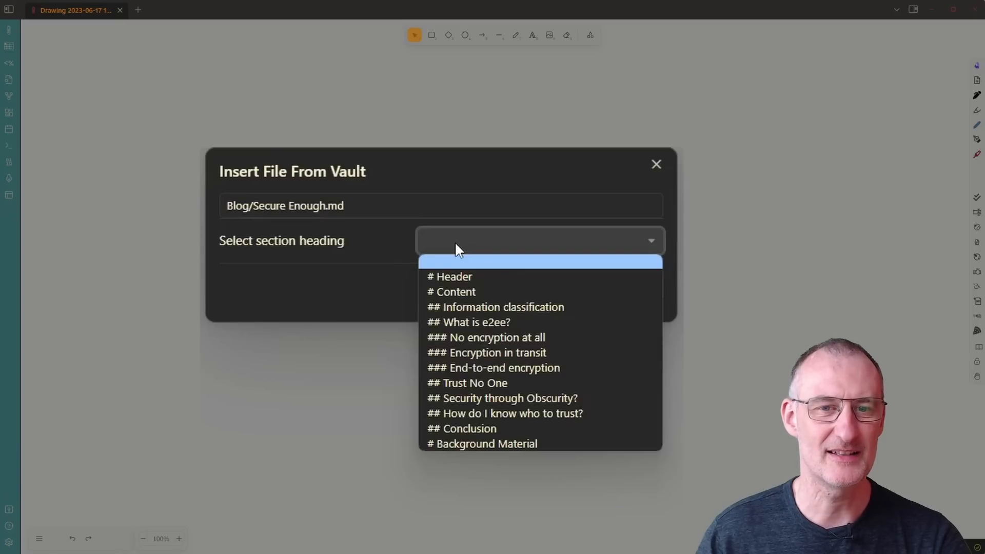
{"action": "left_click", "coordinate": [479, 382]}
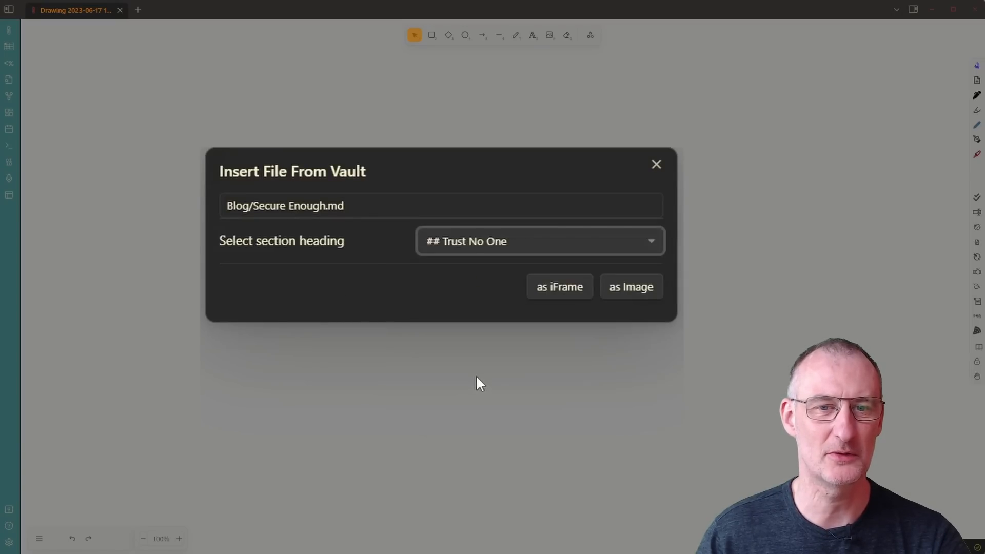
{"action": "left_click", "coordinate": [549, 288]}
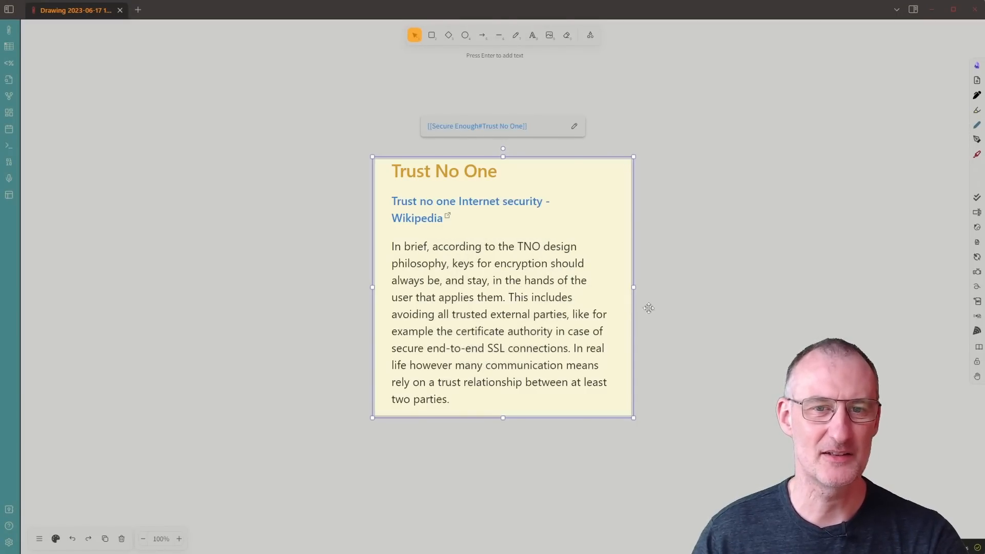
Step: Activate the embedded note and scroll through its Trust No One and Security through Obscurity sections
{"action": "left_click", "coordinate": [521, 309]}
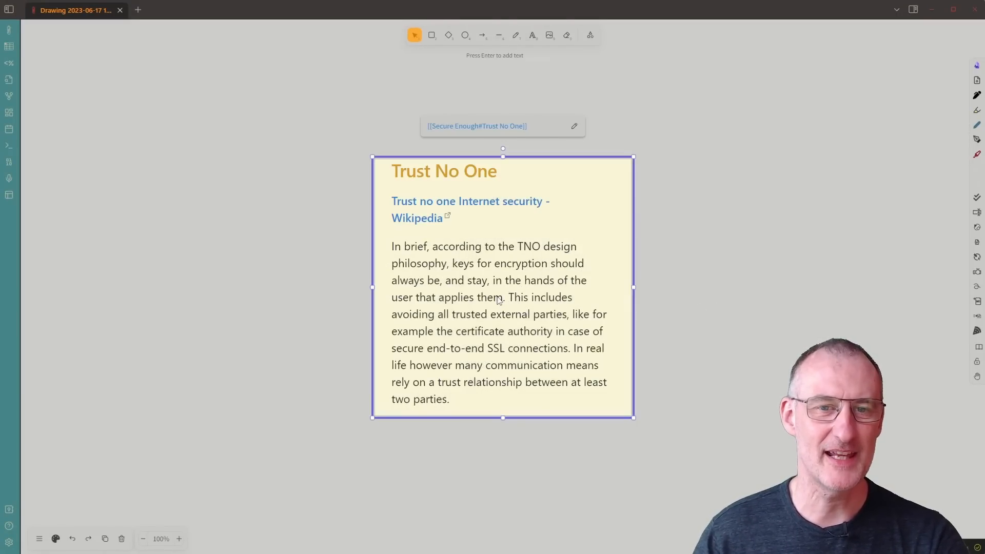
{"action": "scroll", "coordinate": [499, 300], "scroll_direction": "down", "scroll_amount": 15}
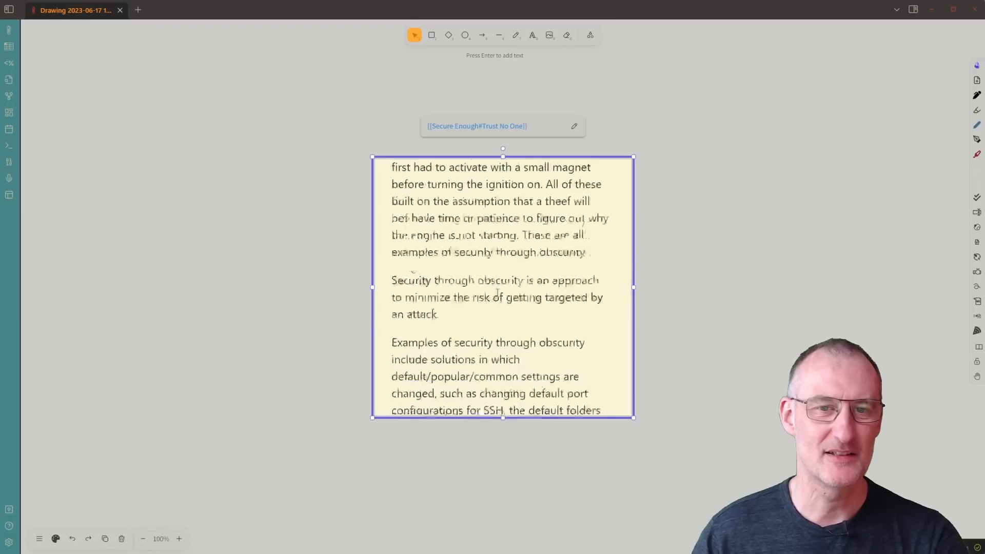
{"action": "scroll", "coordinate": [496, 296], "scroll_direction": "up", "scroll_amount": 8}
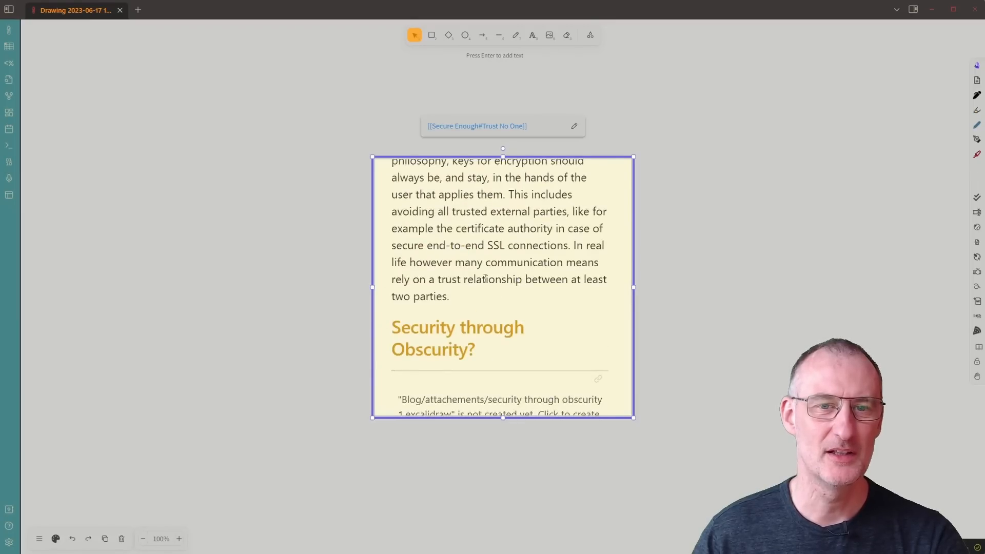
{"action": "scroll", "coordinate": [484, 277], "scroll_direction": "down", "scroll_amount": 1}
Step: Try editing the embedded note in place by adding the test text "ddd" at the Content heading and removing it
{"action": "left_click", "coordinate": [494, 277]}
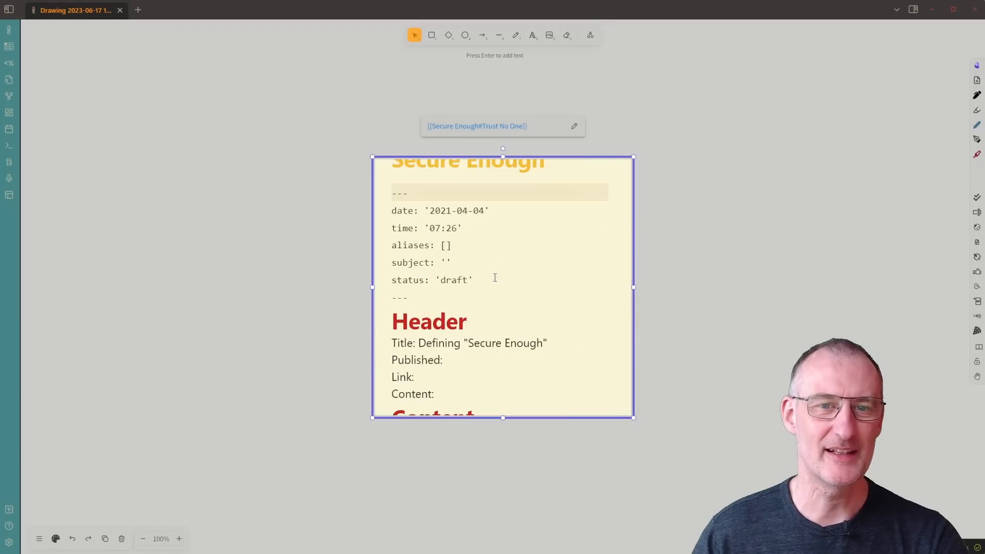
{"action": "left_click", "coordinate": [466, 244]}
{"action": "scroll", "coordinate": [477, 256], "scroll_direction": "down", "scroll_amount": 12}
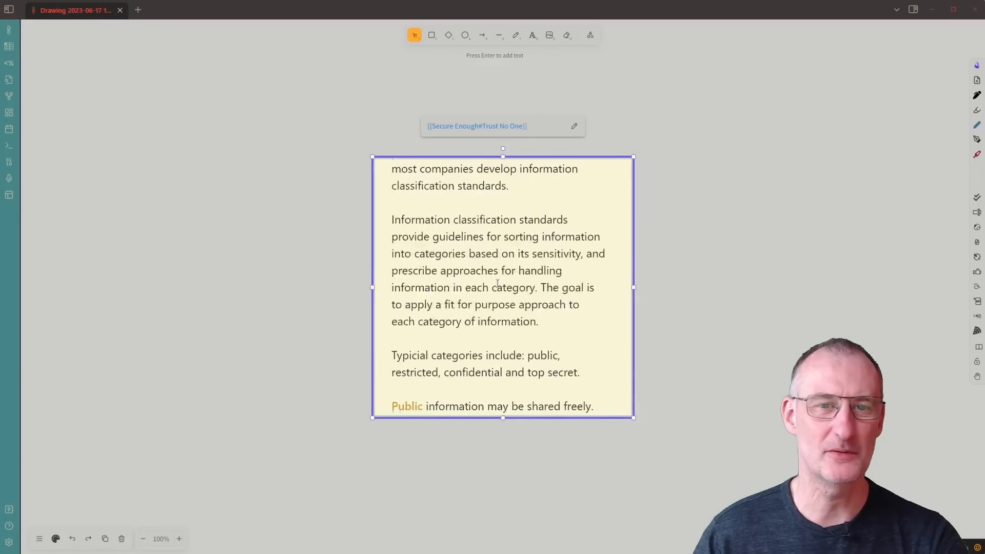
{"action": "scroll", "coordinate": [497, 283], "scroll_direction": "up", "scroll_amount": 12}
{"action": "left_click", "coordinate": [493, 222]}
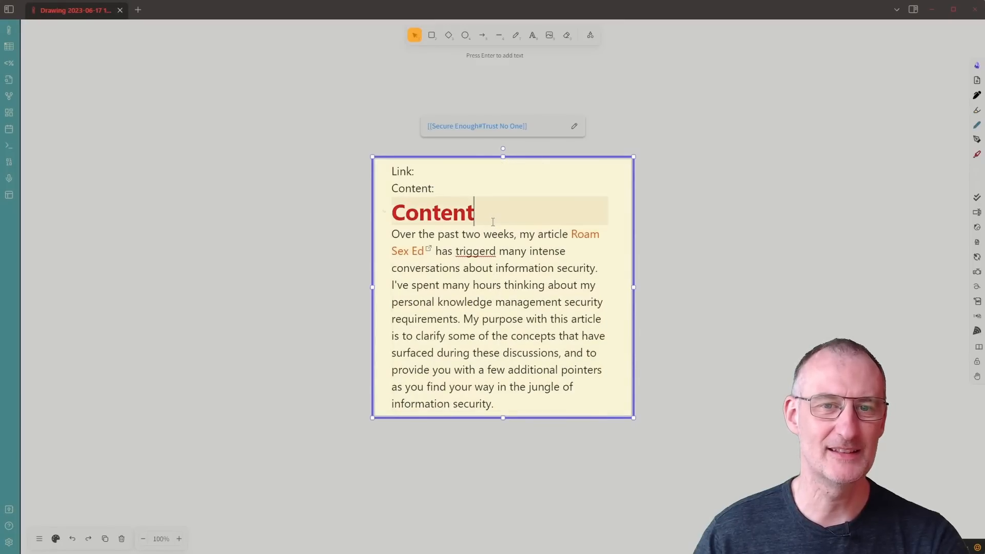
{"action": "type", "text": "ddd"}
{"action": "key", "text": "BackSpace"}
{"action": "key", "text": "BackSpace"}
{"action": "key", "text": "BackSpace"}
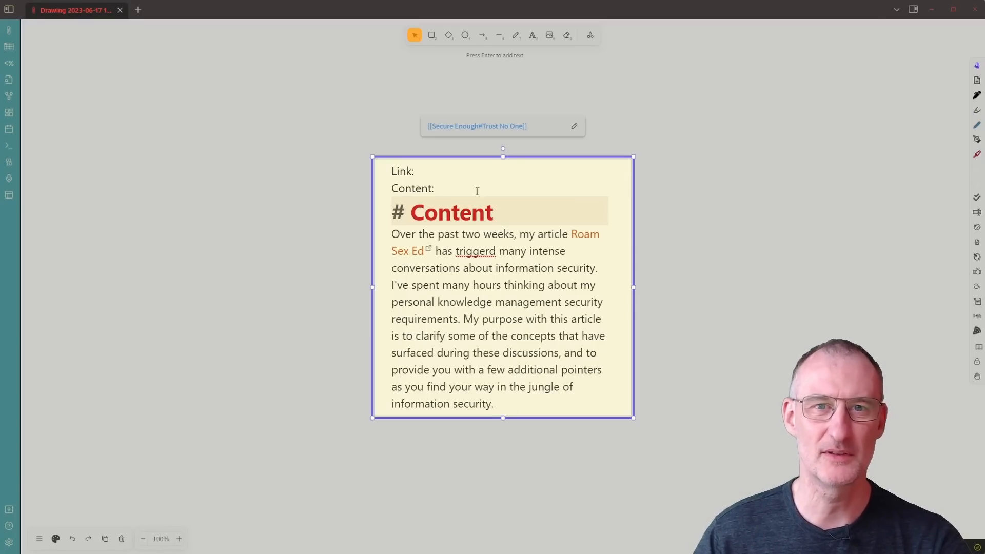
Step: Leave editing of the embedded note and widen it rightwards to about one and a half times its width
{"action": "left_click", "coordinate": [678, 259]}
{"action": "left_click", "coordinate": [544, 240]}
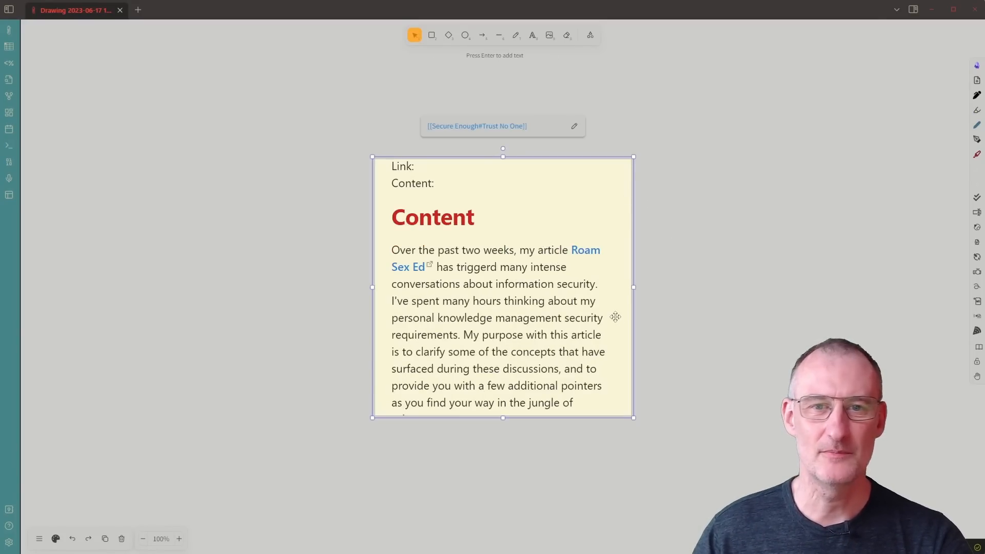
{"action": "left_click_drag", "start_coordinate": [634, 286], "coordinate": [755, 286]}
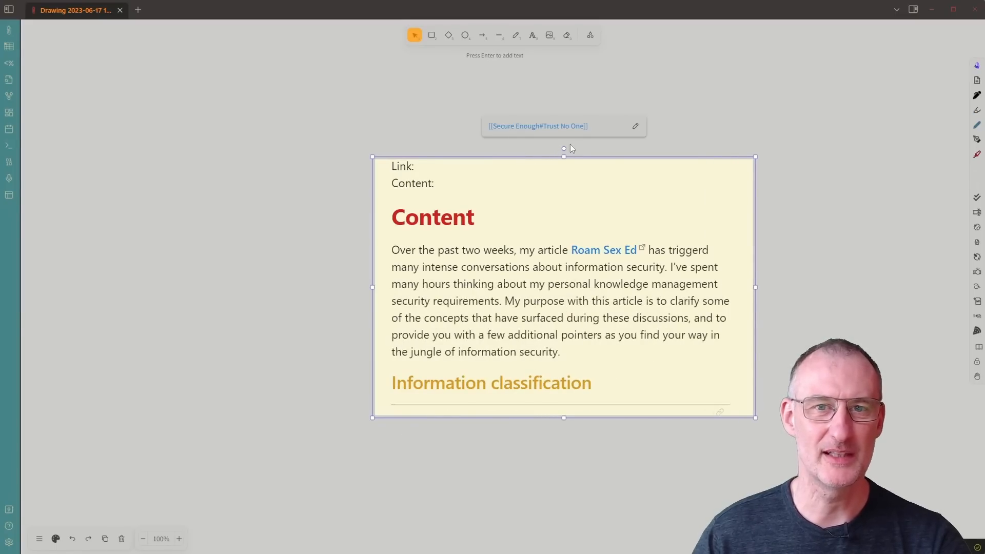
Step: Tilt the embedded note clockwise, scroll through its content while rotated, and turn it back upright
{"action": "left_click_drag", "start_coordinate": [564, 149], "coordinate": [608, 173]}
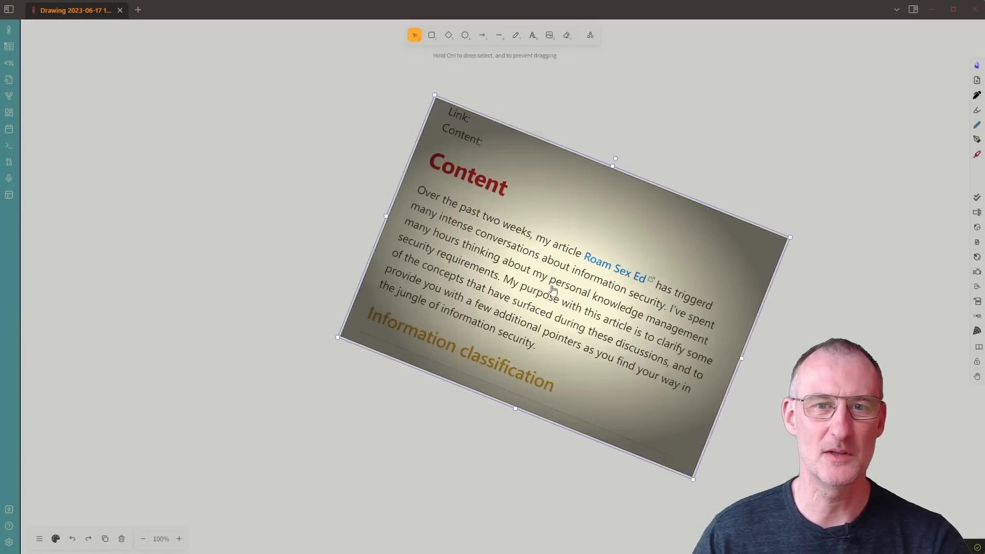
{"action": "scroll", "coordinate": [551, 293], "scroll_direction": "down", "scroll_amount": 5}
{"action": "scroll", "coordinate": [551, 292], "scroll_direction": "down", "scroll_amount": 5}
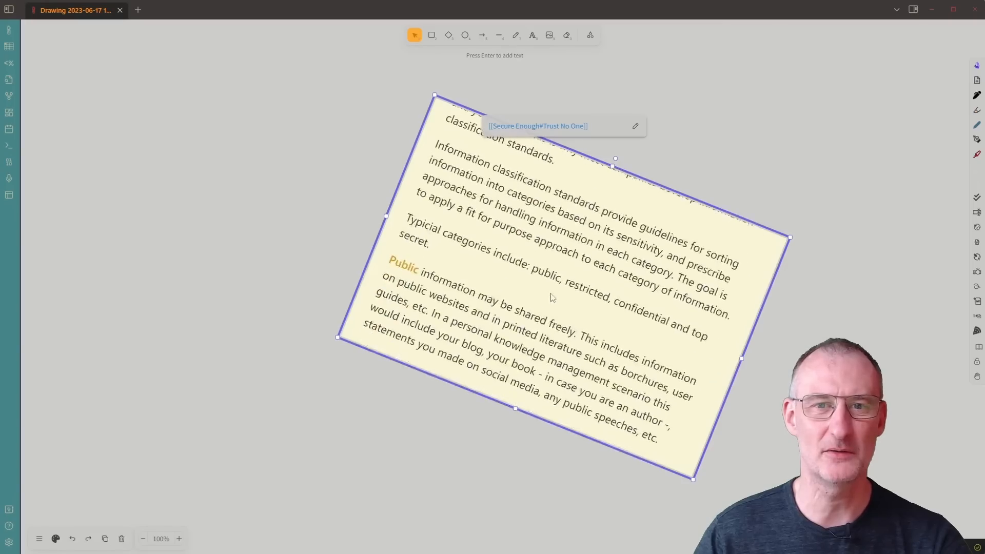
{"action": "scroll", "coordinate": [552, 293], "scroll_direction": "up", "scroll_amount": 5}
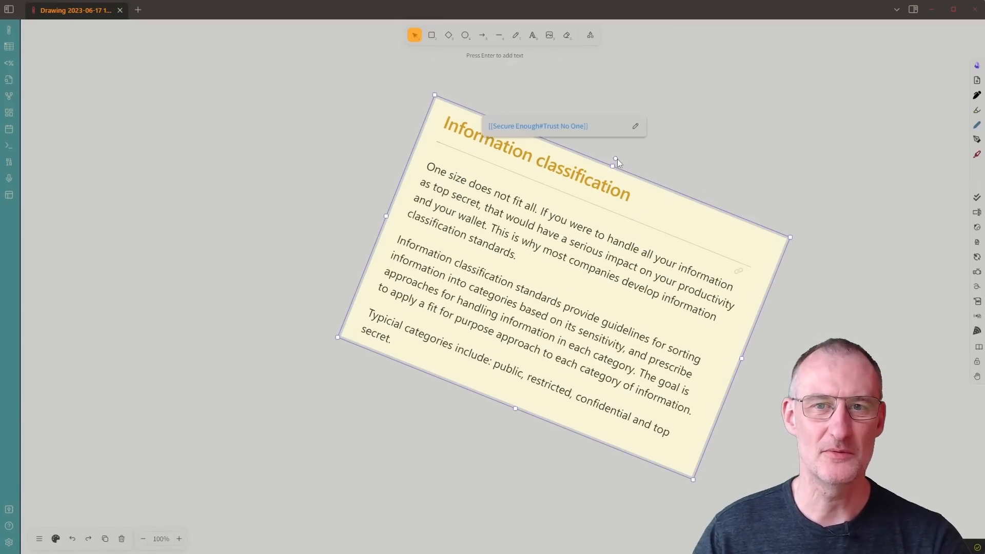
{"action": "left_click_drag", "start_coordinate": [614, 156], "coordinate": [565, 152]}
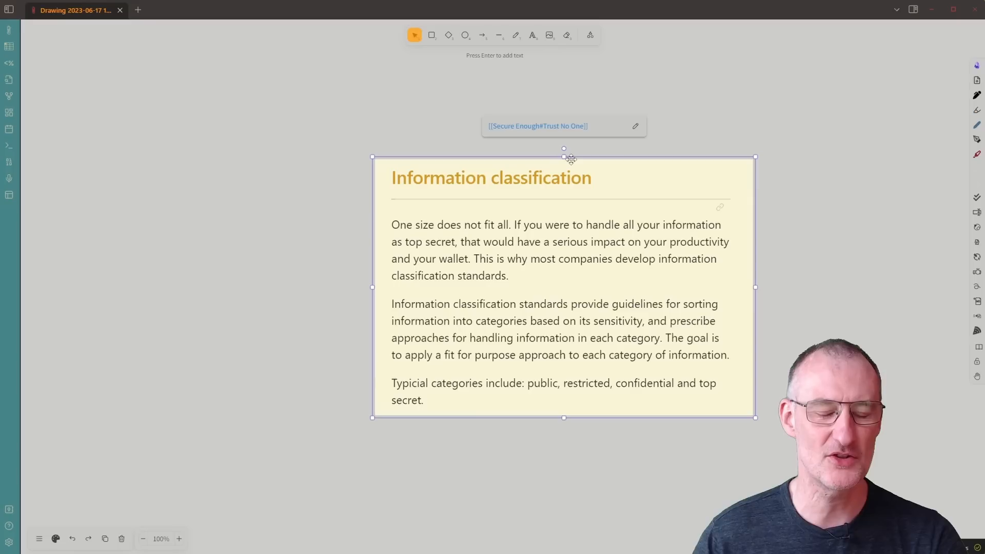
Step: Give the embedded note a black outline with the thickest stroke width, the highest sloppiness and rounded edges
{"action": "left_click", "coordinate": [56, 539]}
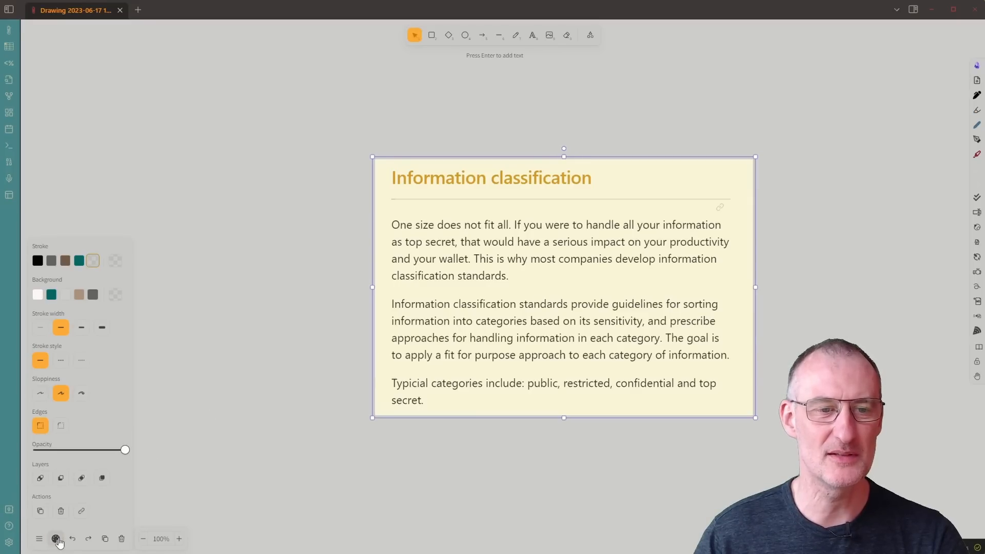
{"action": "left_click", "coordinate": [38, 262]}
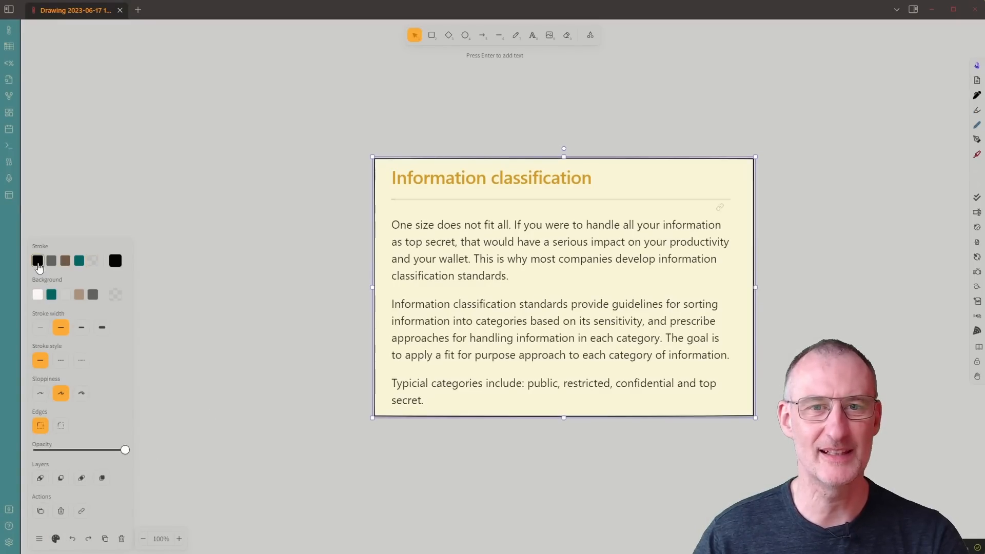
{"action": "left_click", "coordinate": [102, 327]}
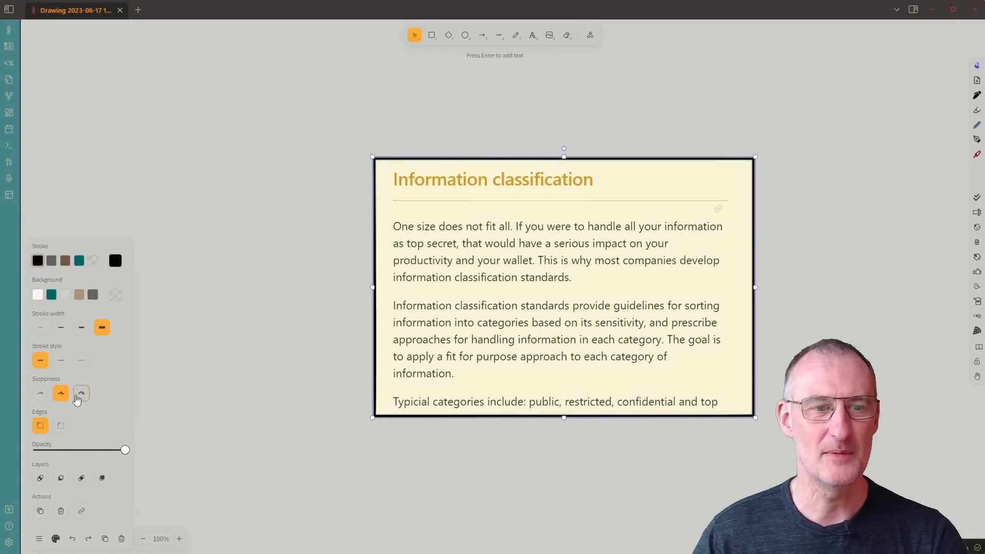
{"action": "left_click", "coordinate": [76, 397]}
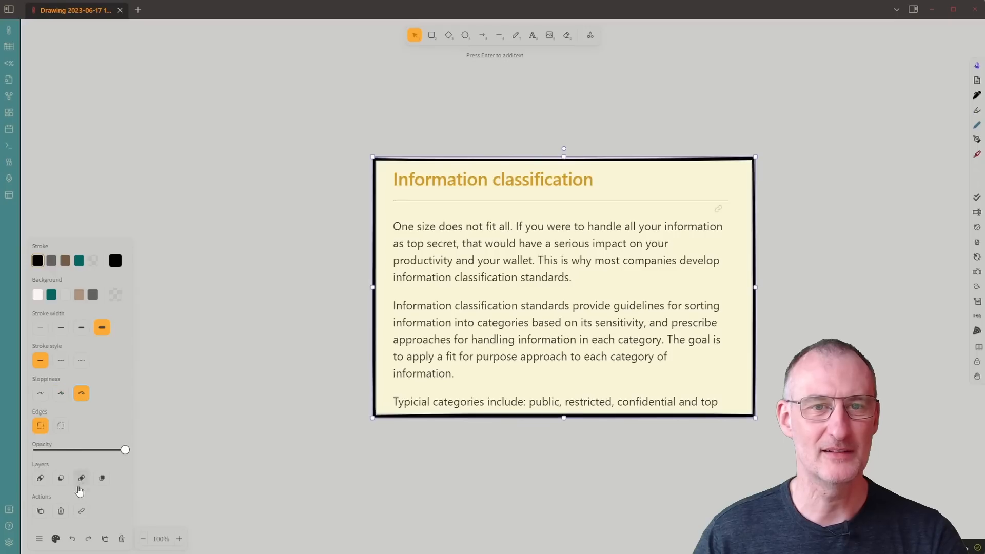
{"action": "left_click", "coordinate": [60, 426]}
{"action": "left_click", "coordinate": [221, 396]}
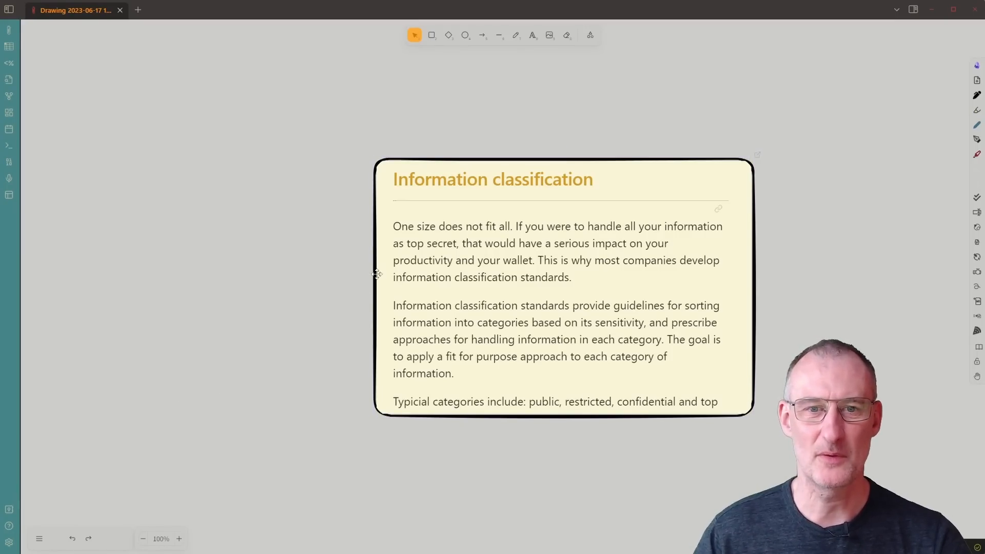
Step: Move the embedded note to the upper-left corner of the canvas and deselect it
{"action": "left_click_drag", "start_coordinate": [467, 260], "coordinate": [133, 143]}
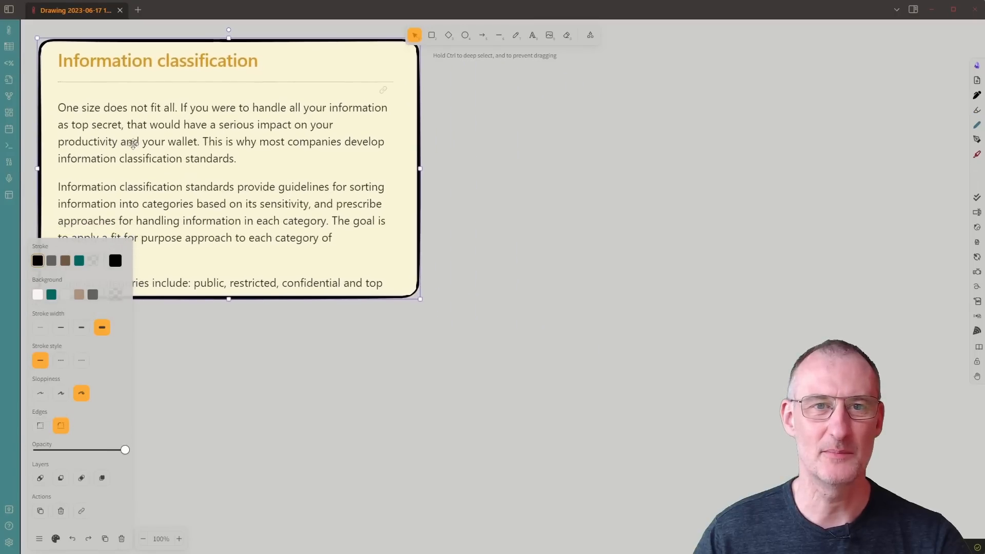
{"action": "left_click", "coordinate": [596, 342]}
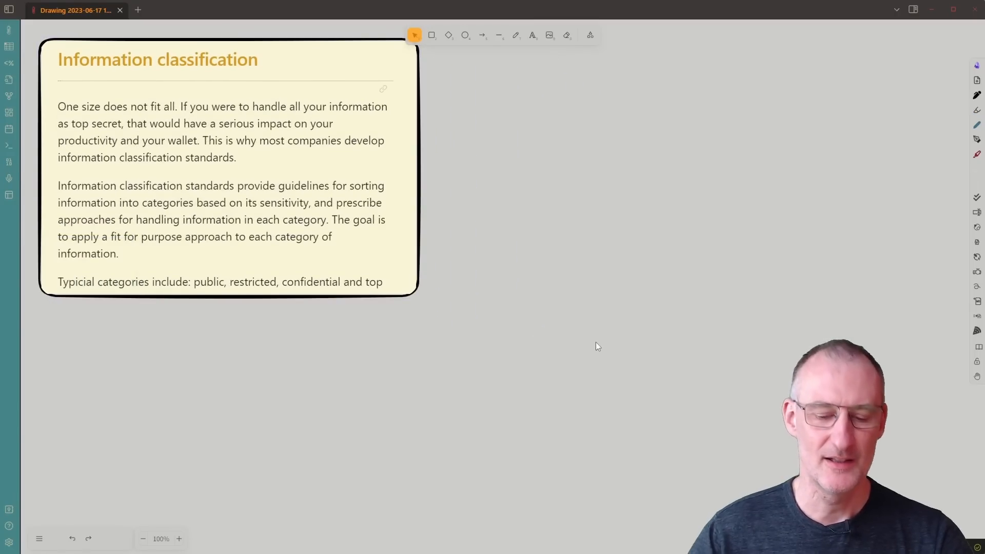
Step: Insert Books/How to Read a Paragraph.pdf from the vault into the drawing as an iFrame
{"action": "key", "text": "ctrl+p"}
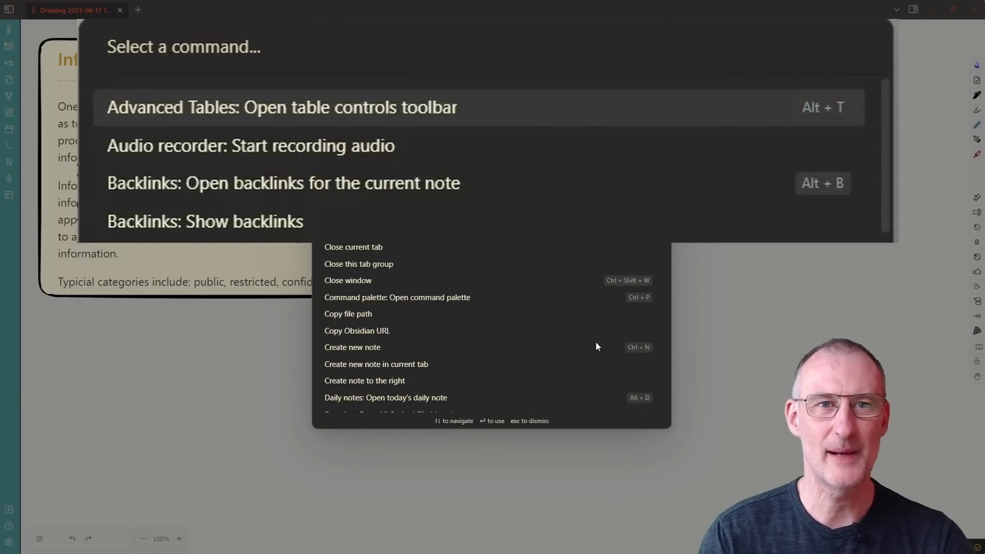
{"action": "type", "text": "any"}
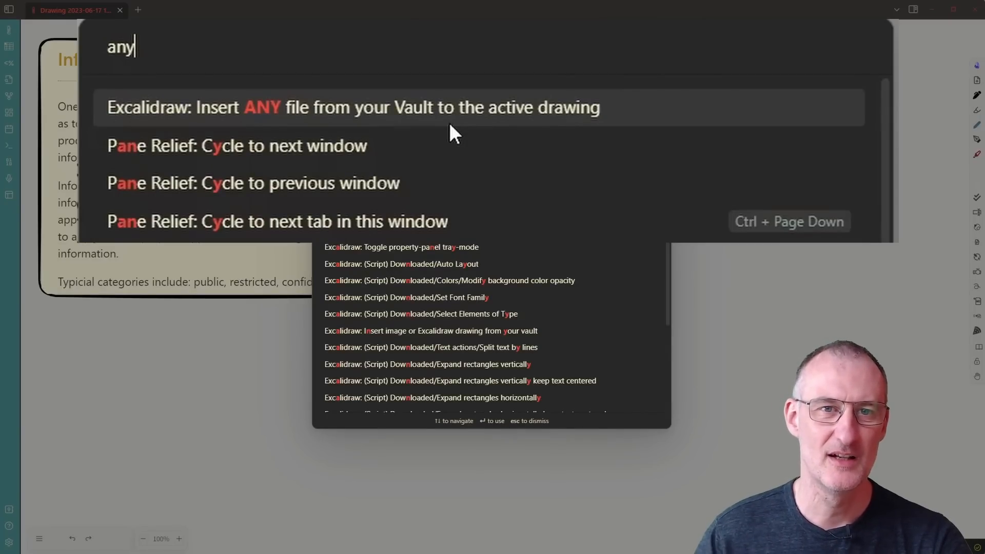
{"action": "left_click", "coordinate": [427, 103]}
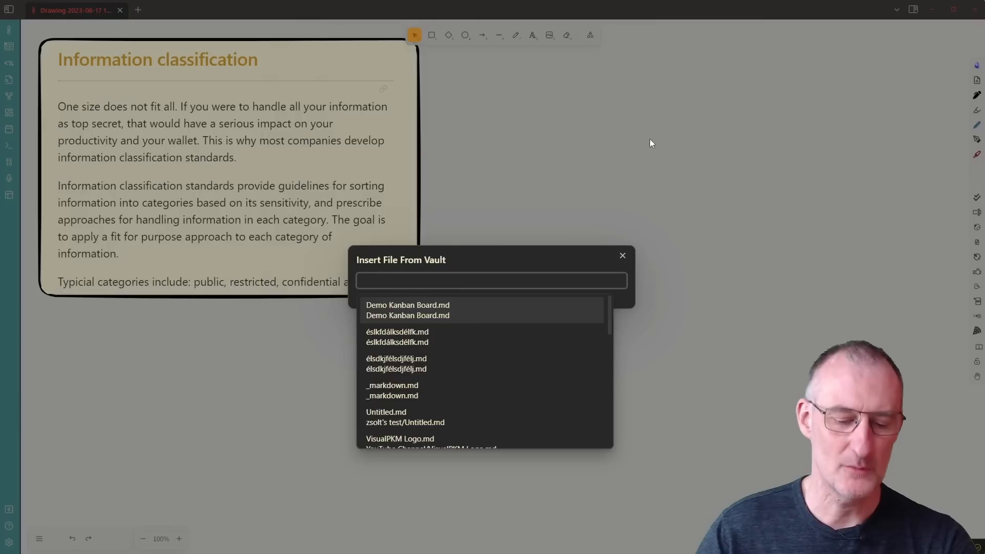
{"action": "type", "text": "how to"}
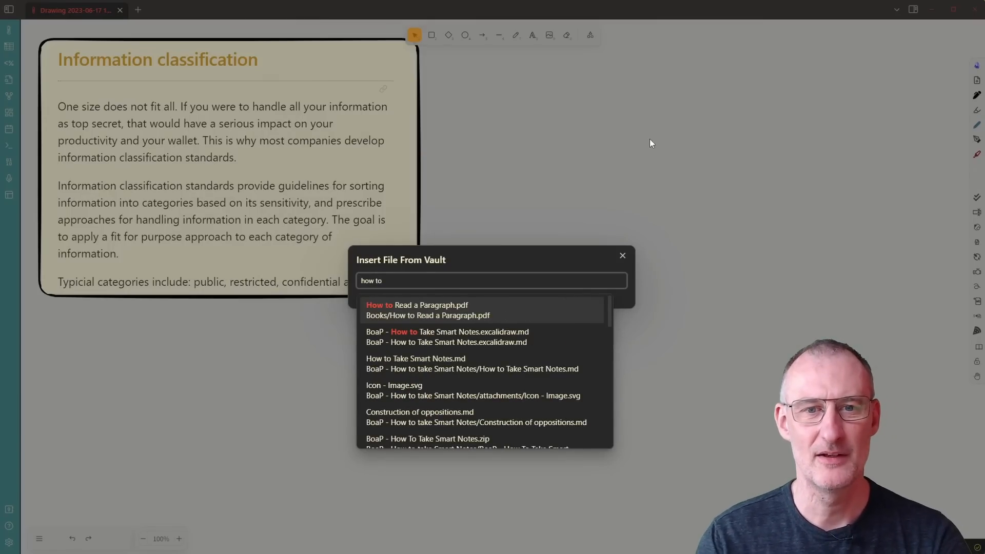
{"action": "key", "text": "Return"}
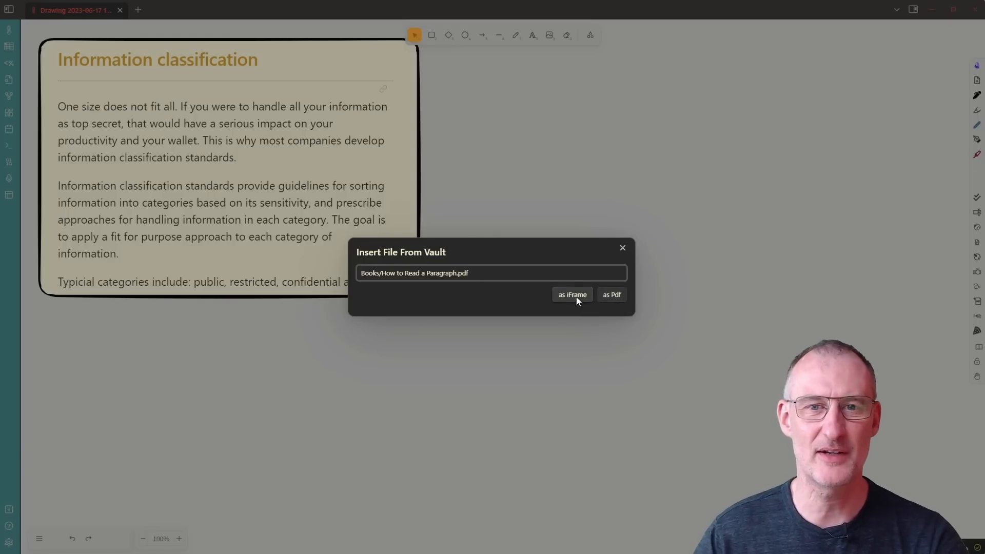
{"action": "left_click", "coordinate": [576, 297]}
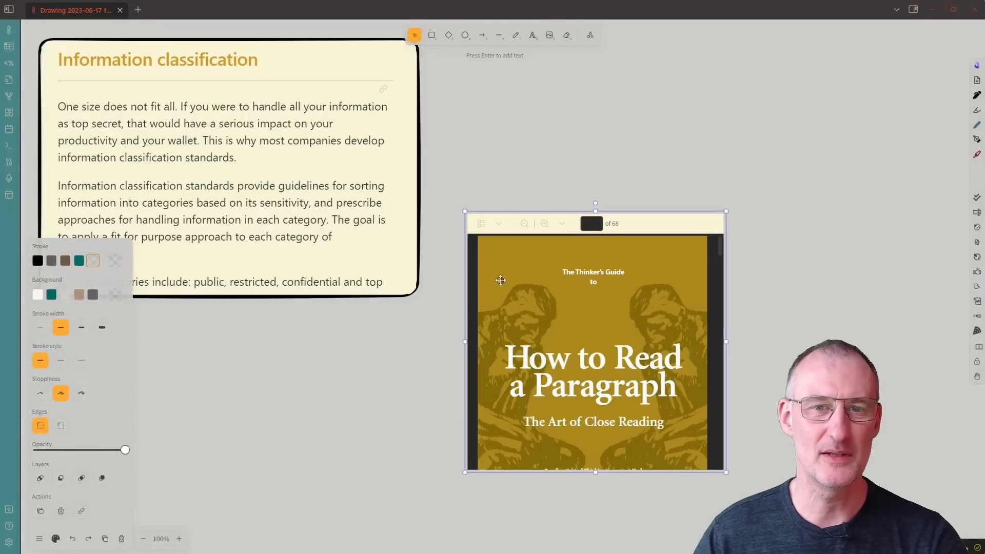
Step: Move the embedded PDF up beside the note and stretch it downwards to about one and a half times its height
{"action": "left_click_drag", "start_coordinate": [520, 324], "coordinate": [500, 189]}
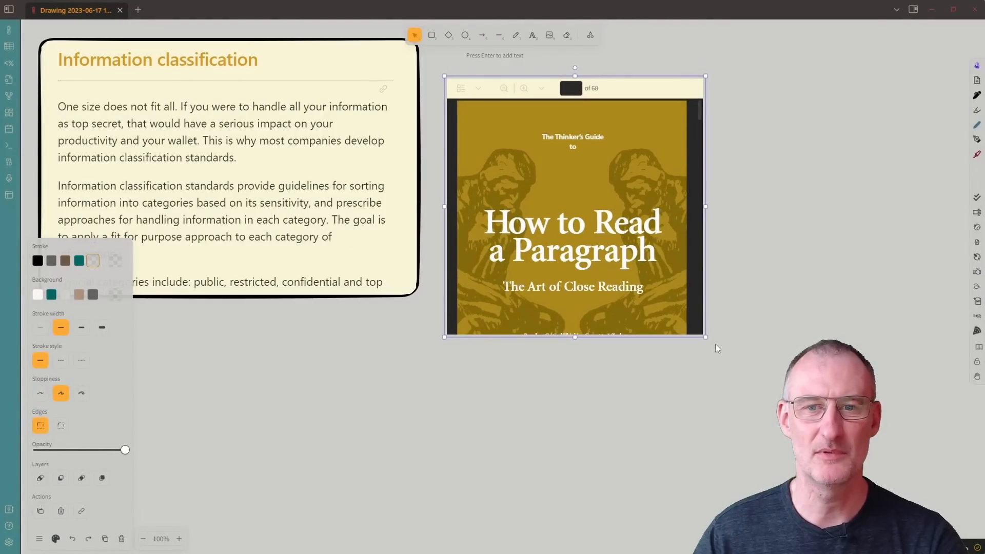
{"action": "left_click_drag", "start_coordinate": [706, 337], "coordinate": [705, 461]}
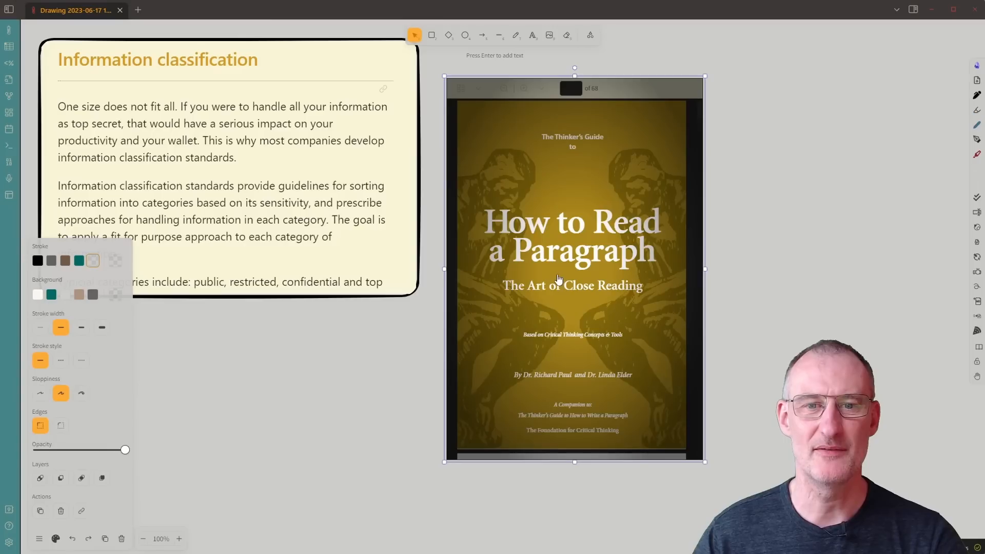
Step: Scroll inside the embedded PDF to the circle diagram on page 3, and move the frame to the upper-right area of the canvas
{"action": "left_click", "coordinate": [564, 285]}
{"action": "scroll", "coordinate": [569, 287], "scroll_direction": "down", "scroll_amount": 5}
{"action": "scroll", "coordinate": [569, 287], "scroll_direction": "down", "scroll_amount": 15}
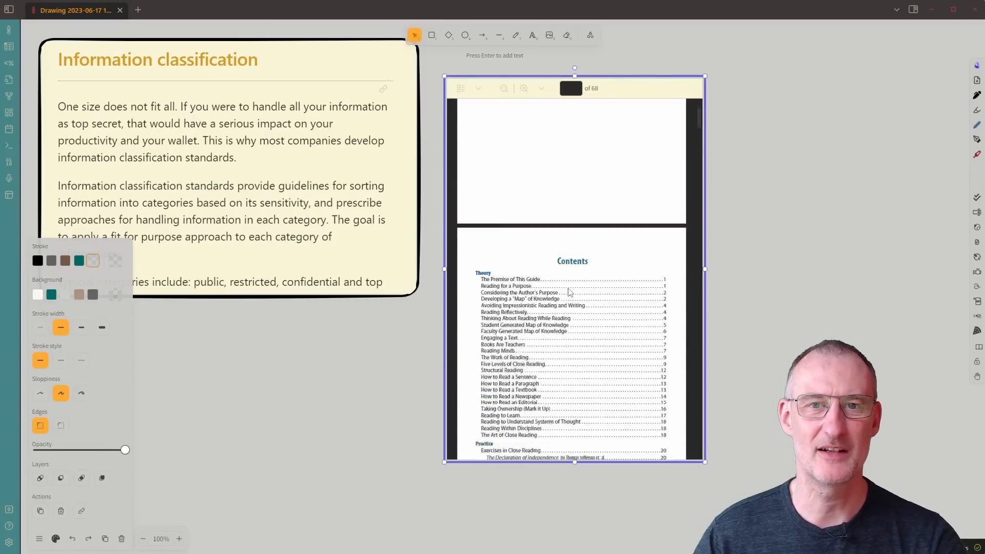
{"action": "scroll", "coordinate": [570, 303], "scroll_direction": "down", "scroll_amount": 5}
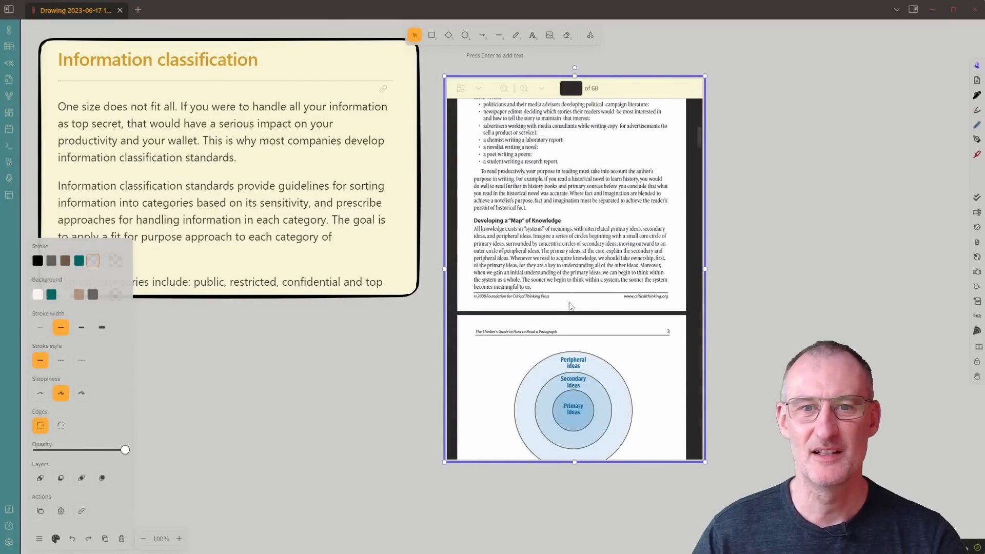
{"action": "left_click", "coordinate": [762, 282]}
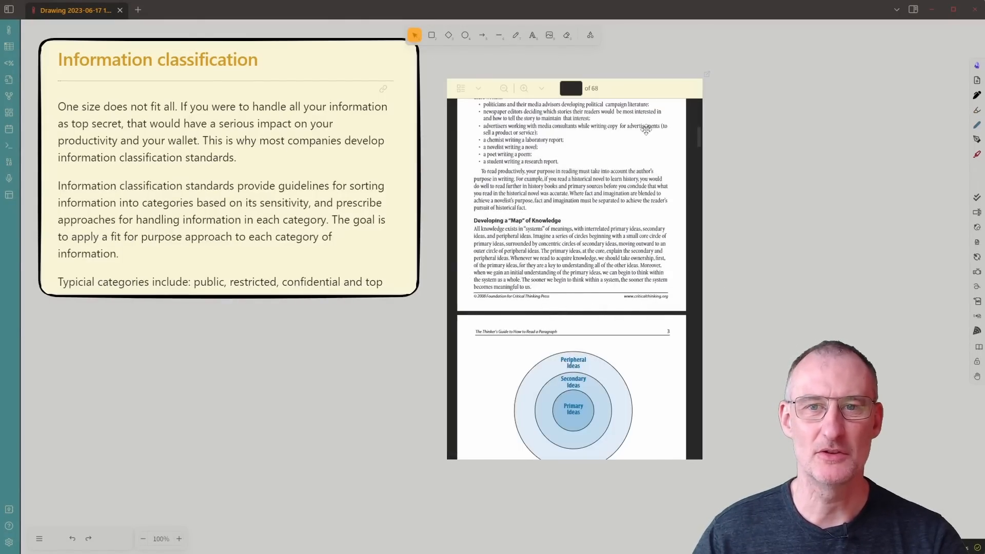
{"action": "left_click_drag", "start_coordinate": [645, 129], "coordinate": [892, 89]}
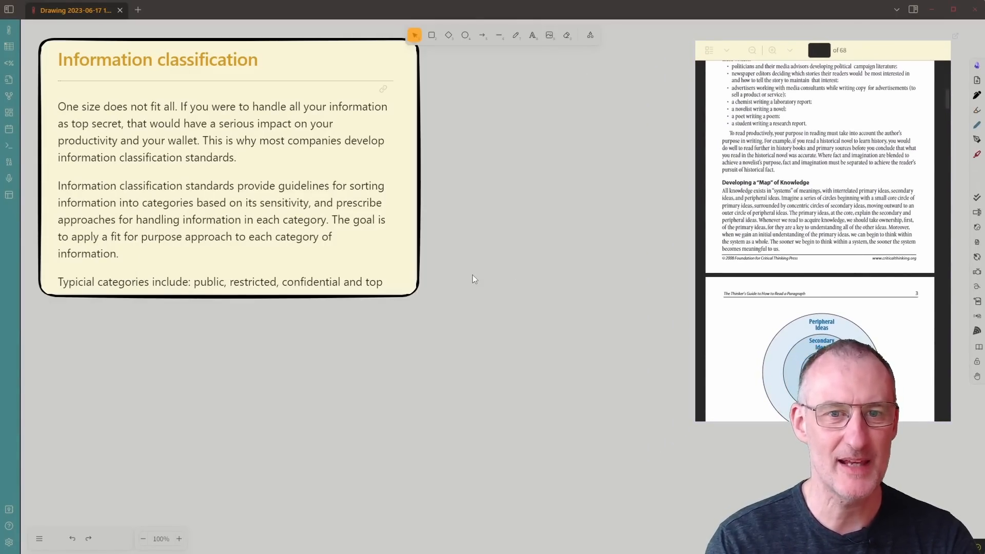
Step: Insert Demo Kanban Board.md from the vault into the drawing as an iFrame
{"action": "key", "text": "ctrl+p"}
{"action": "type", "text": "any"}
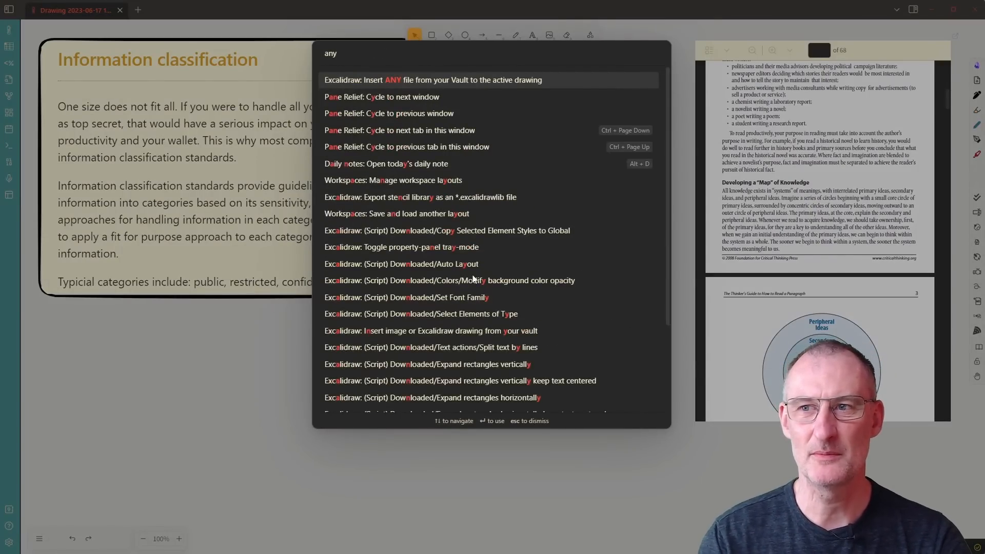
{"action": "key", "text": "Return"}
{"action": "type", "text": "demo kan"}
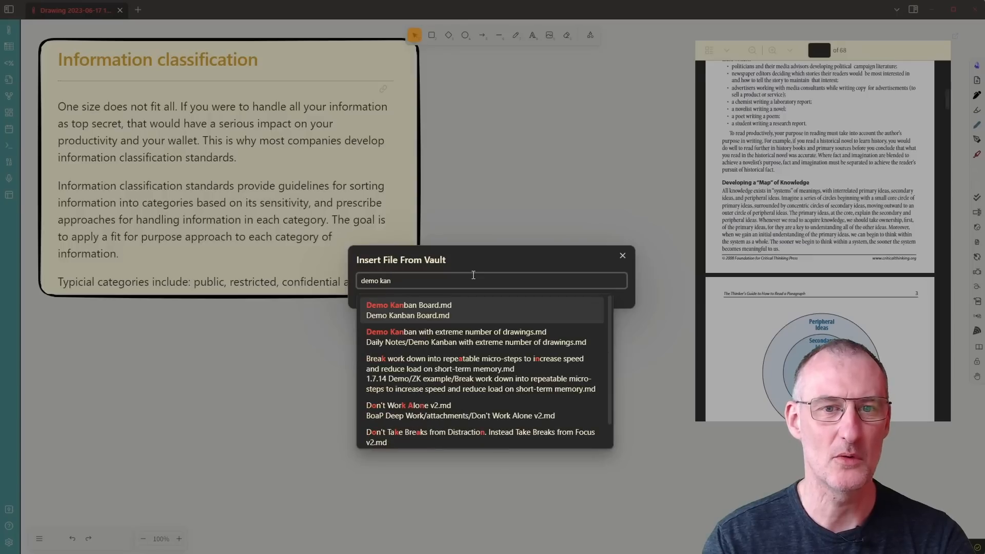
{"action": "left_click", "coordinate": [446, 314]}
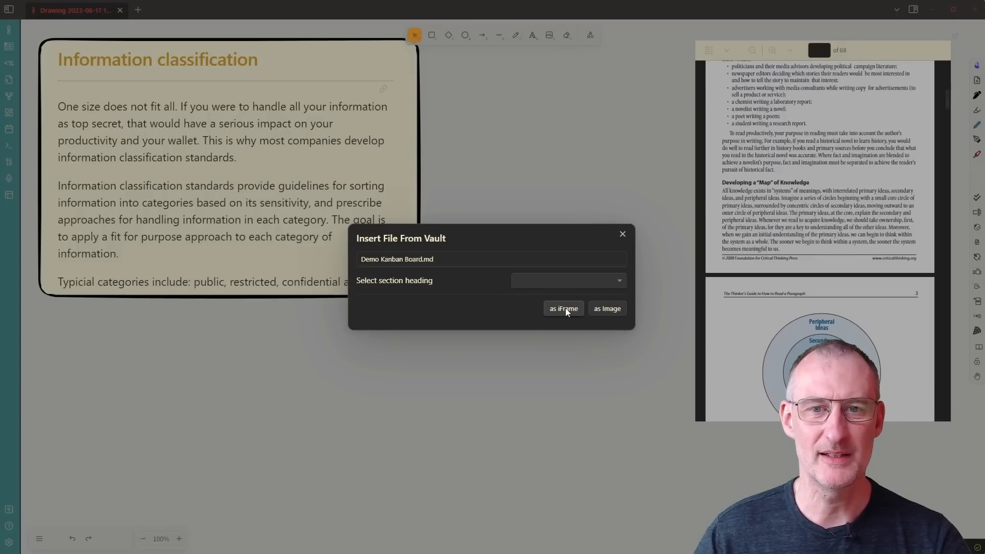
{"action": "left_click", "coordinate": [564, 309]}
Step: Widen the embedded Kanban board to fit all three columns and place it below the note without overlap
{"action": "left_click_drag", "start_coordinate": [419, 377], "coordinate": [358, 504]}
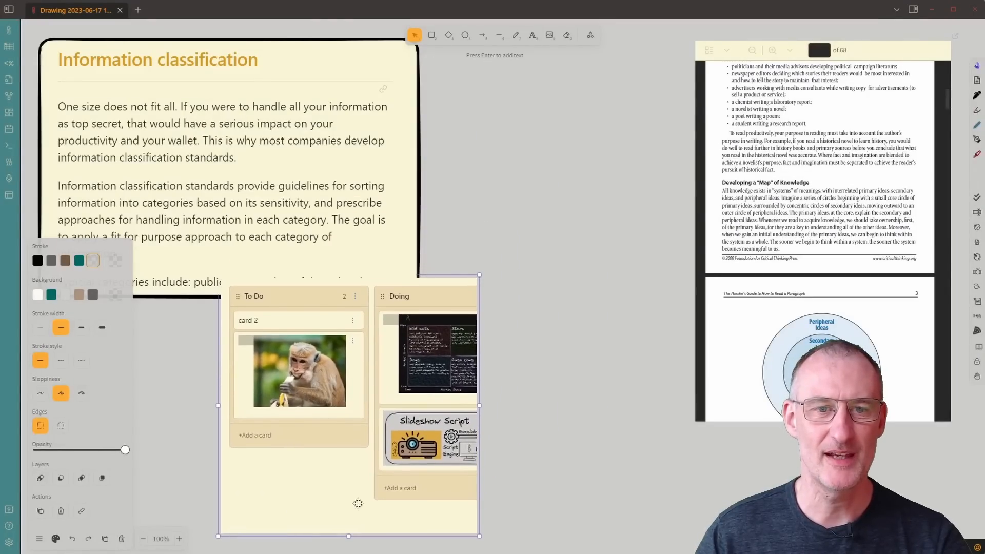
{"action": "left_click_drag", "start_coordinate": [479, 406], "coordinate": [684, 412]}
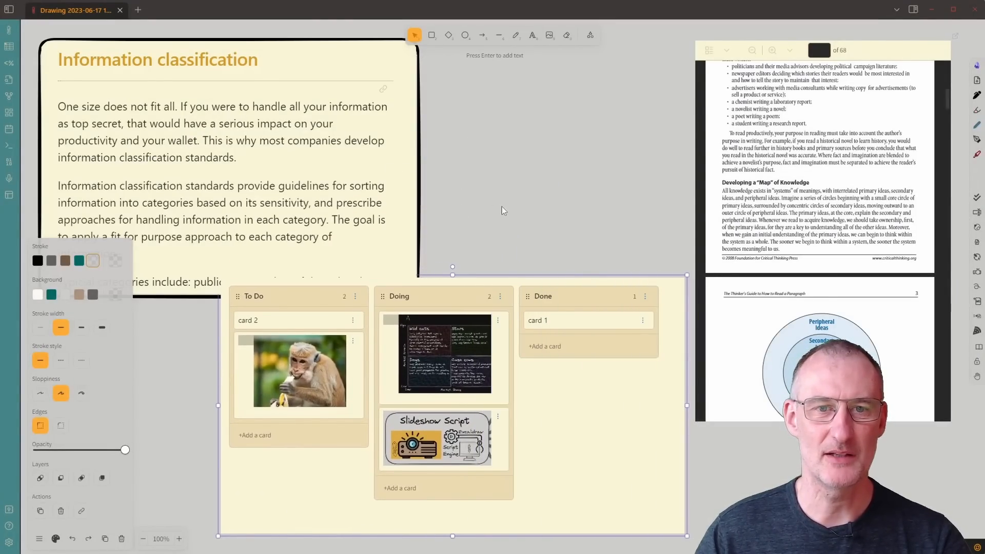
{"action": "scroll", "coordinate": [503, 207], "scroll_direction": "down", "scroll_amount": 3}
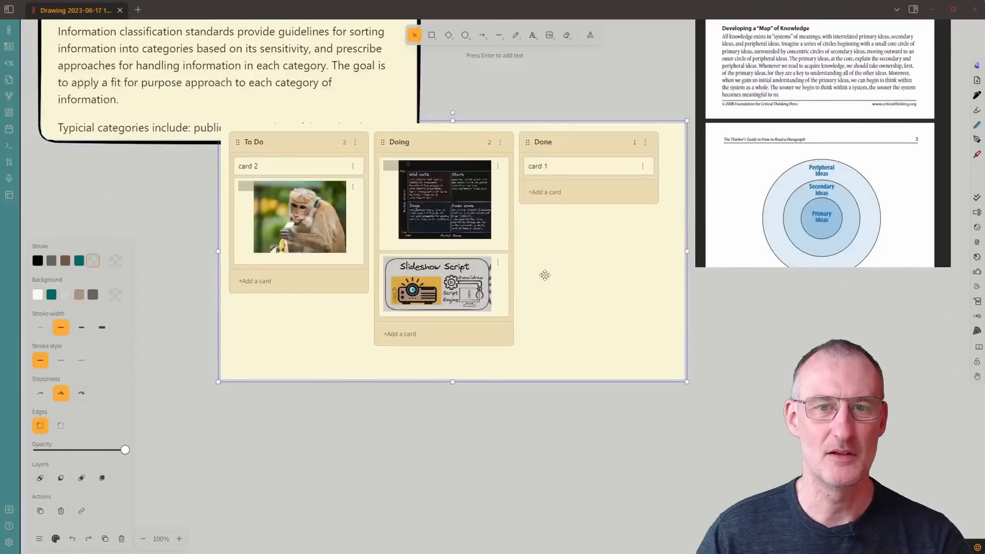
{"action": "left_click_drag", "start_coordinate": [545, 275], "coordinate": [526, 351]}
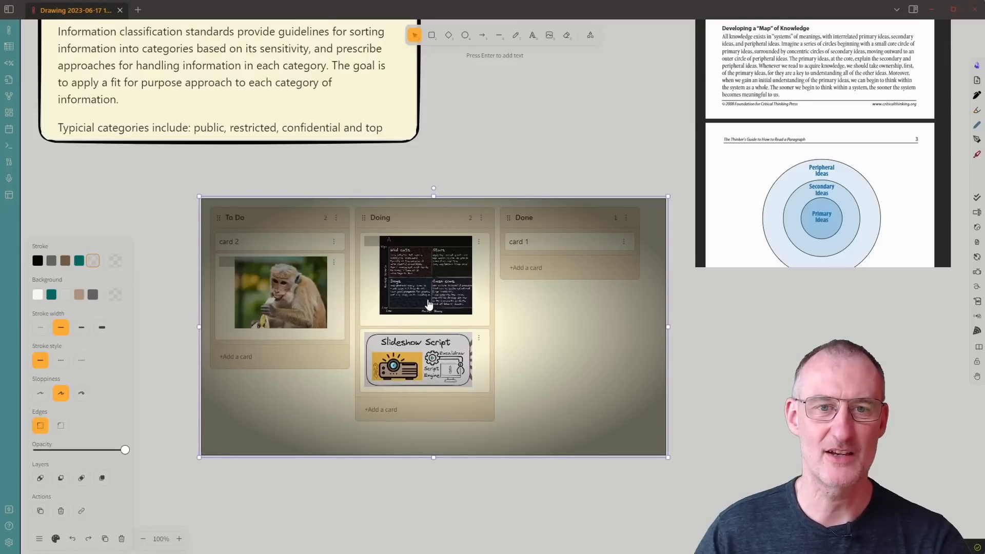
Step: In the embedded Kanban board, move card 2 to Doing and the Slideshow Script card to Done, and leave the board
{"action": "left_click", "coordinate": [417, 352]}
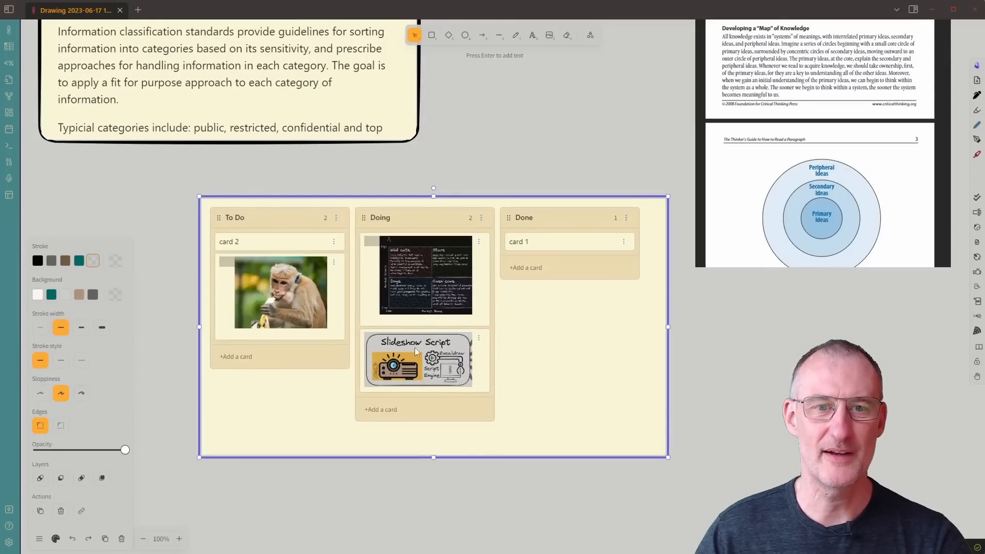
{"action": "left_click_drag", "start_coordinate": [252, 246], "coordinate": [549, 264]}
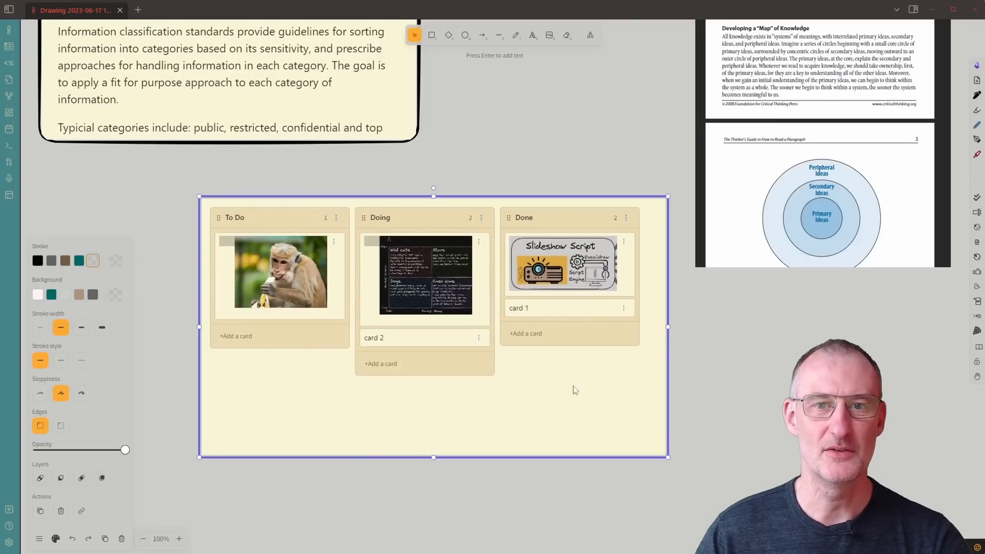
{"action": "left_click", "coordinate": [719, 417]}
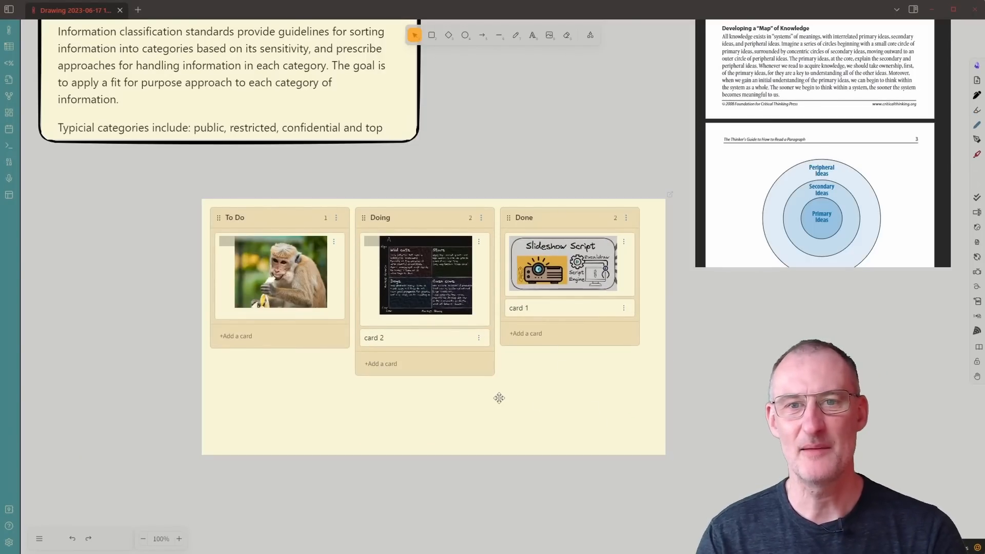
Step: Move the Kanban board directly beneath the note, aligned with the note's left edge, and deselect it
{"action": "left_click_drag", "start_coordinate": [499, 398], "coordinate": [346, 362]}
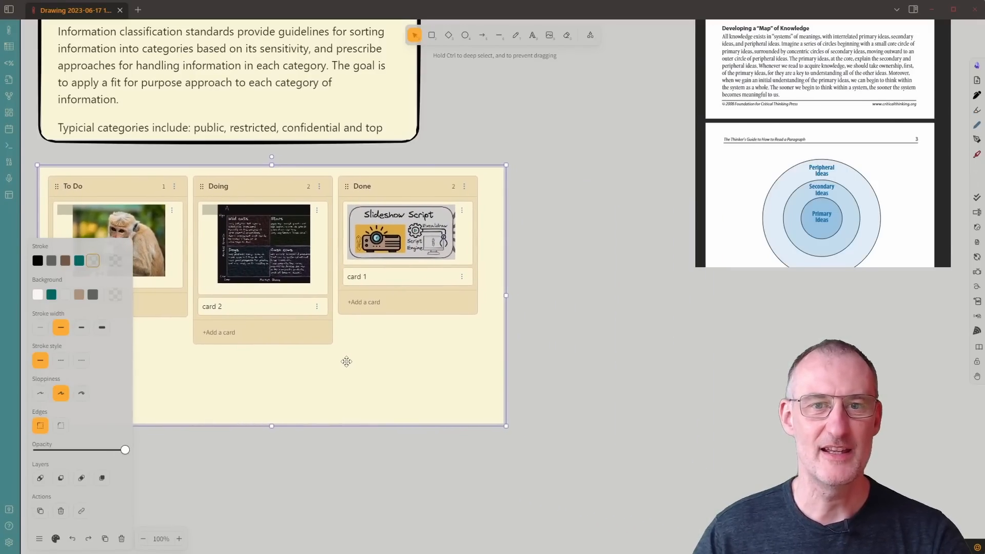
{"action": "left_click", "coordinate": [576, 370]}
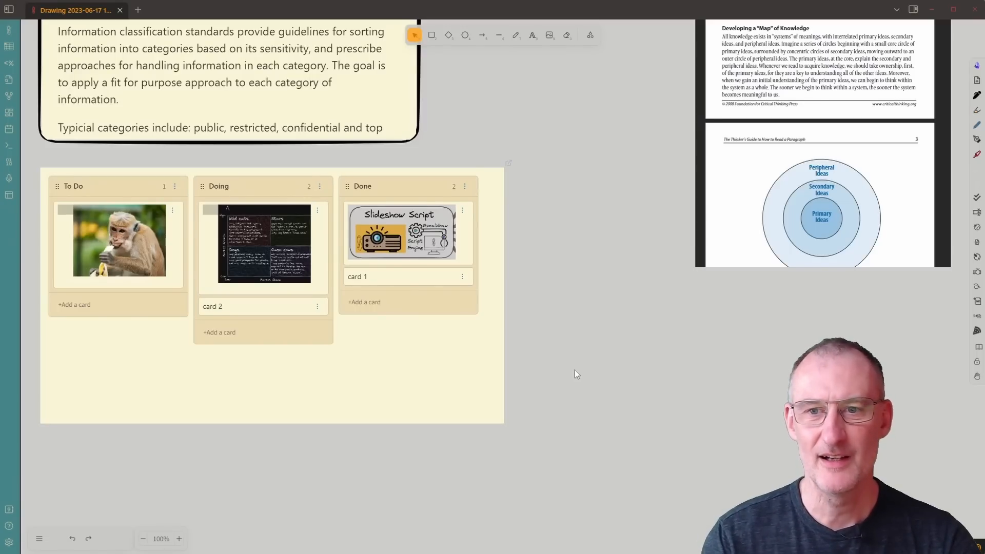
Step: Start inserting another vault file into the drawing and filter the file list by .mp4
{"action": "key", "text": "ctrl+p"}
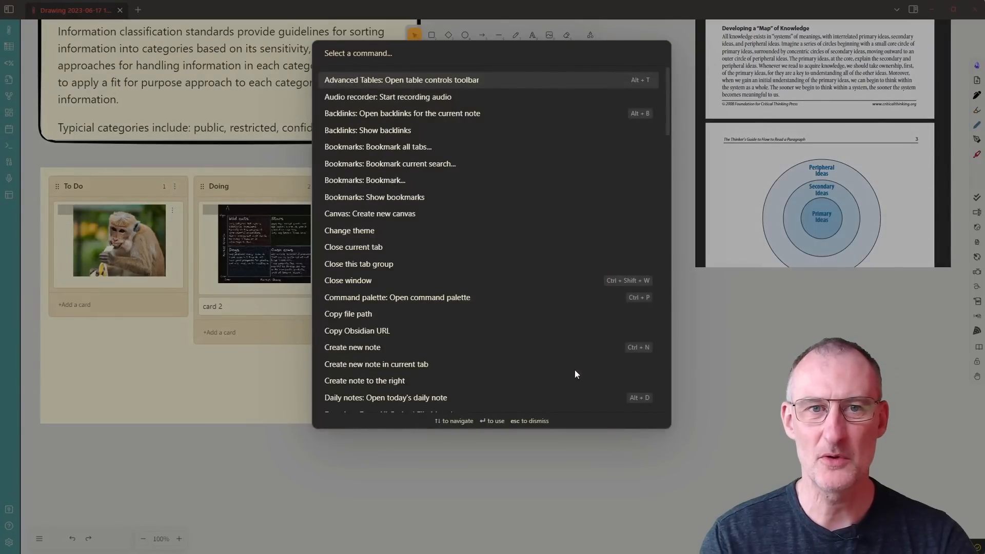
{"action": "type", "text": "any"}
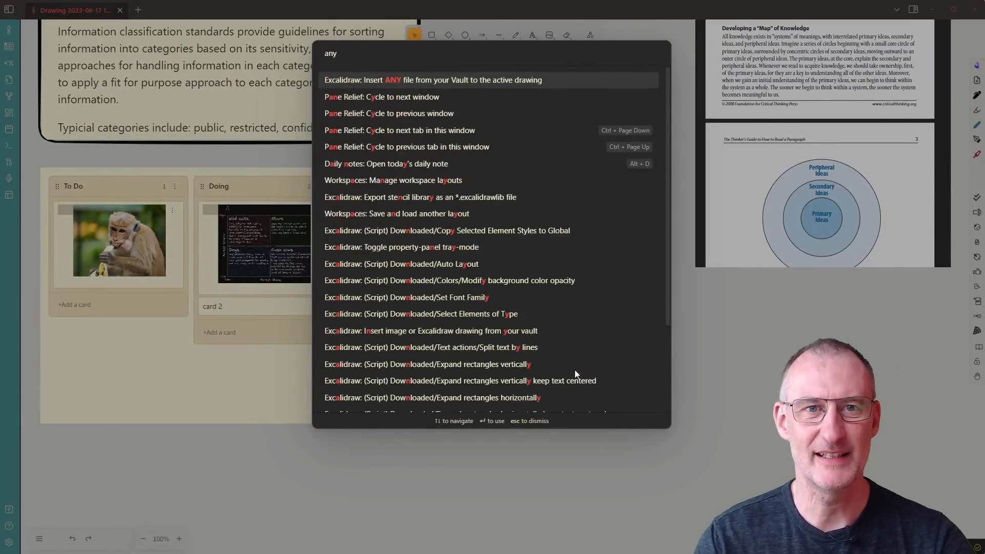
{"action": "key", "text": "Return"}
{"action": "type", "text": ".m"}
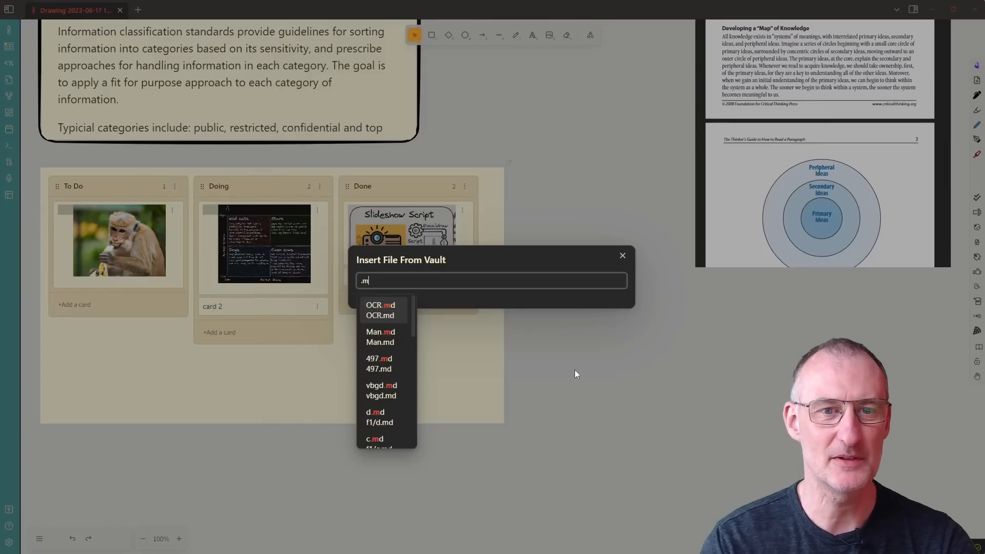
{"action": "type", "text": "pr"}
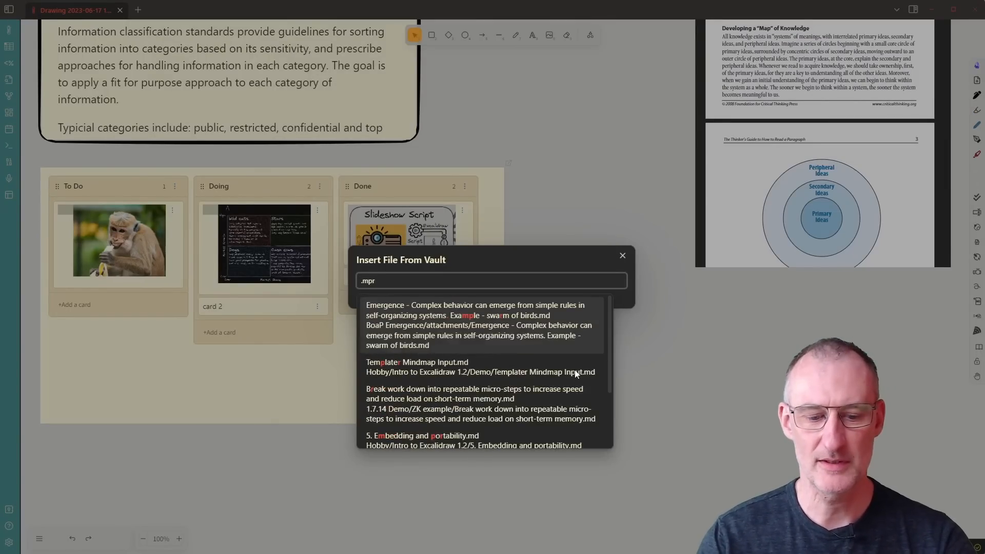
{"action": "key", "text": "BackSpace"}
{"action": "type", "text": "4"}
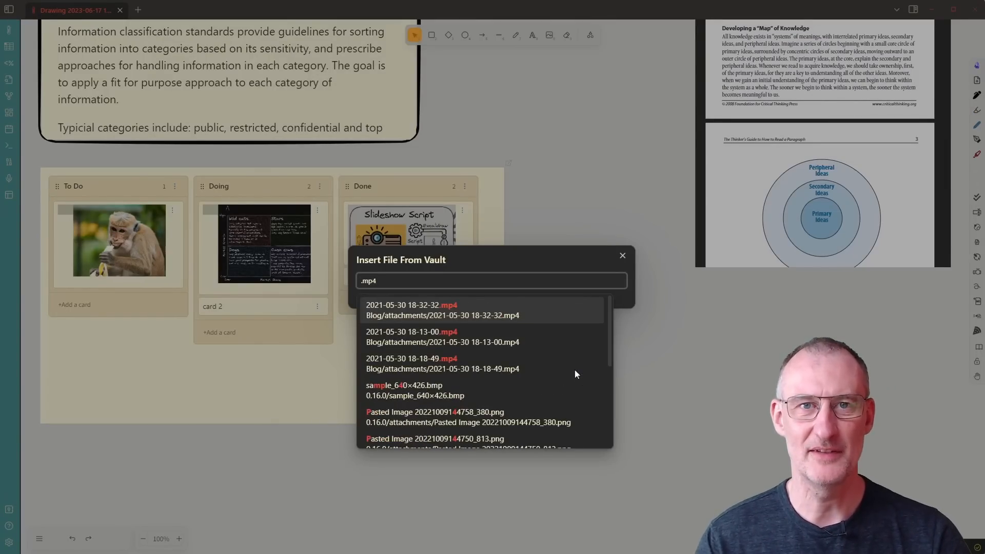
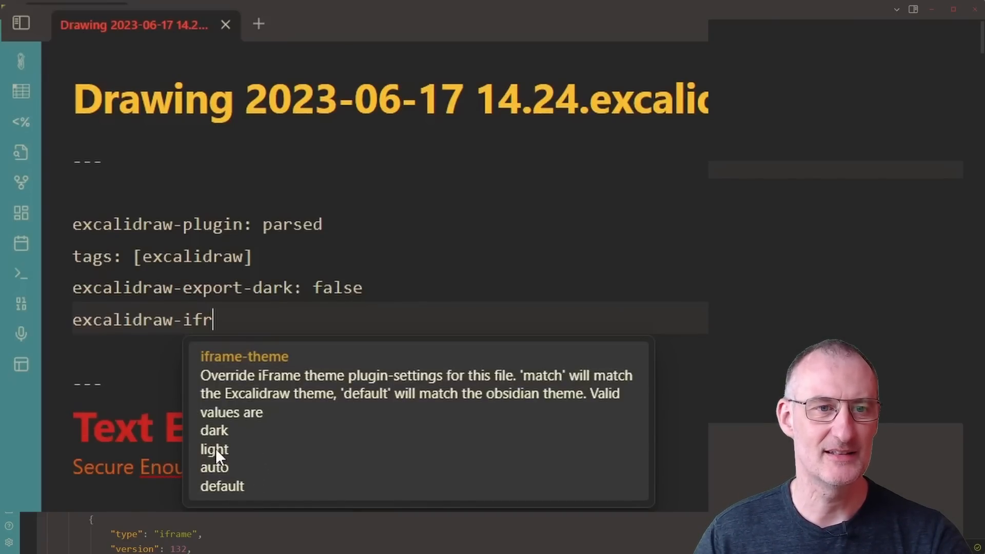
Step: Add the excalidraw-iframe-theme property to the drawing's frontmatter and set it to light
{"action": "key", "text": "Return"}
{"action": "double_click", "coordinate": [339, 319]}
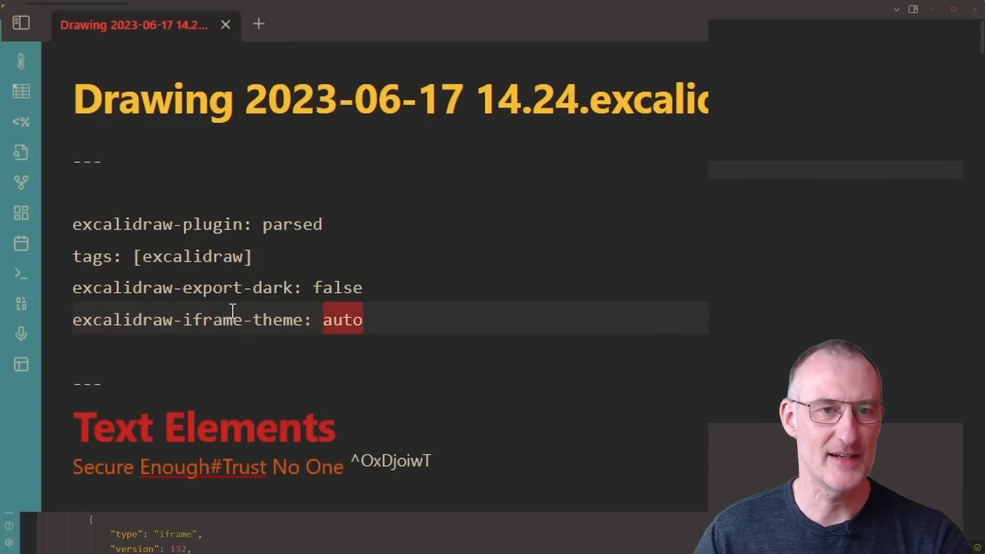
{"action": "type", "text": "lighn"}
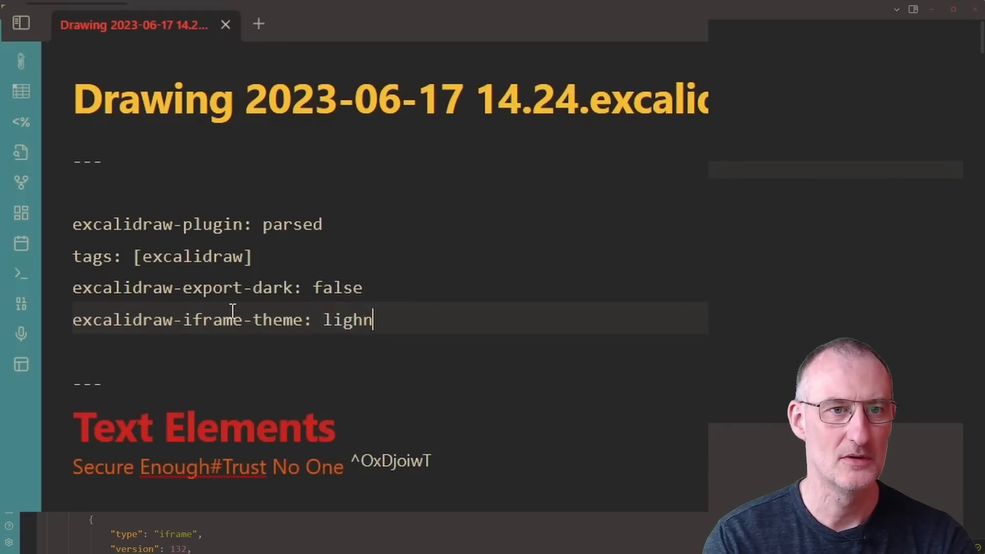
{"action": "key", "text": "BackSpace"}
{"action": "type", "text": "t"}
{"action": "left_click", "coordinate": [189, 154]}
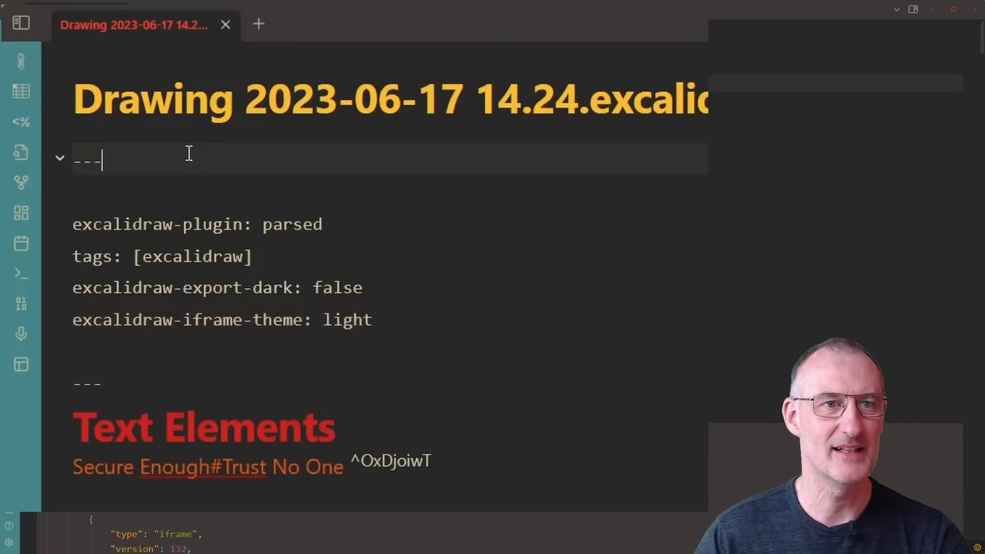
Step: Switch the file from its Markdown source back to the Excalidraw view and show the sidebar with the recent files
{"action": "right_click", "coordinate": [156, 25]}
{"action": "left_click", "coordinate": [232, 149]}
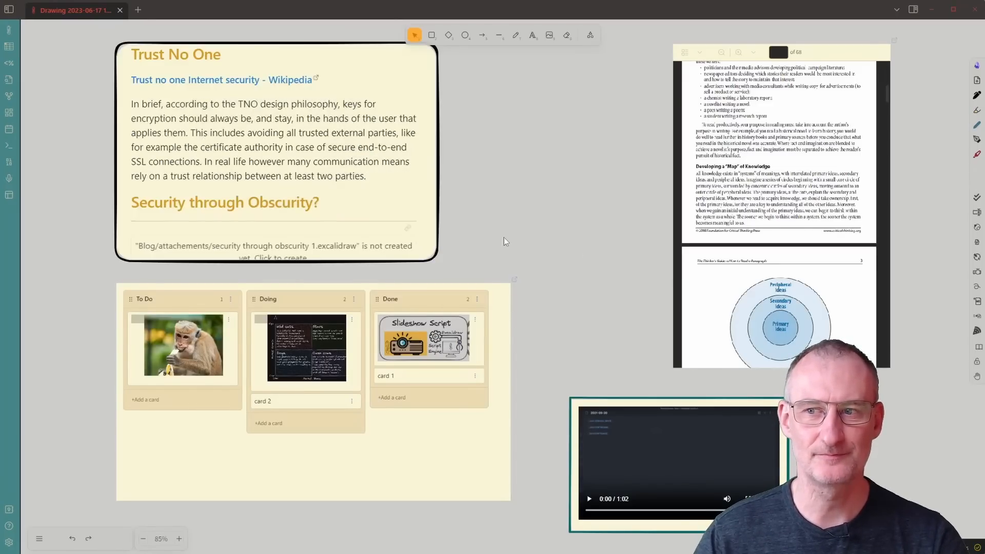
{"action": "left_click", "coordinate": [3, 10]}
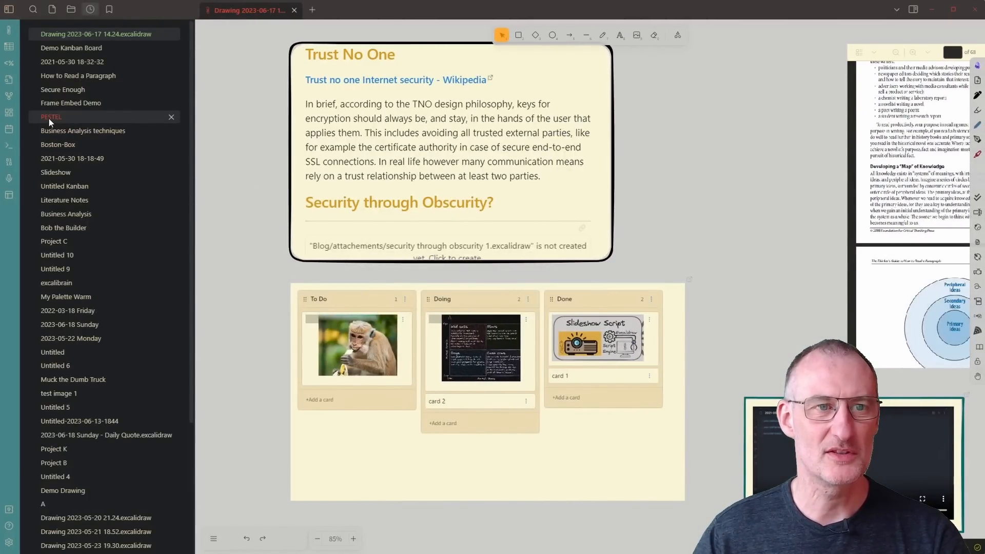
Step: Insert the PESTEL note from the recent files into the drawing as an interactive frame, between the Trust No One note and the PDF
{"action": "left_click_drag", "start_coordinate": [50, 120], "coordinate": [680, 146]}
{"action": "left_click_drag", "start_coordinate": [698, 181], "coordinate": [663, 181]}
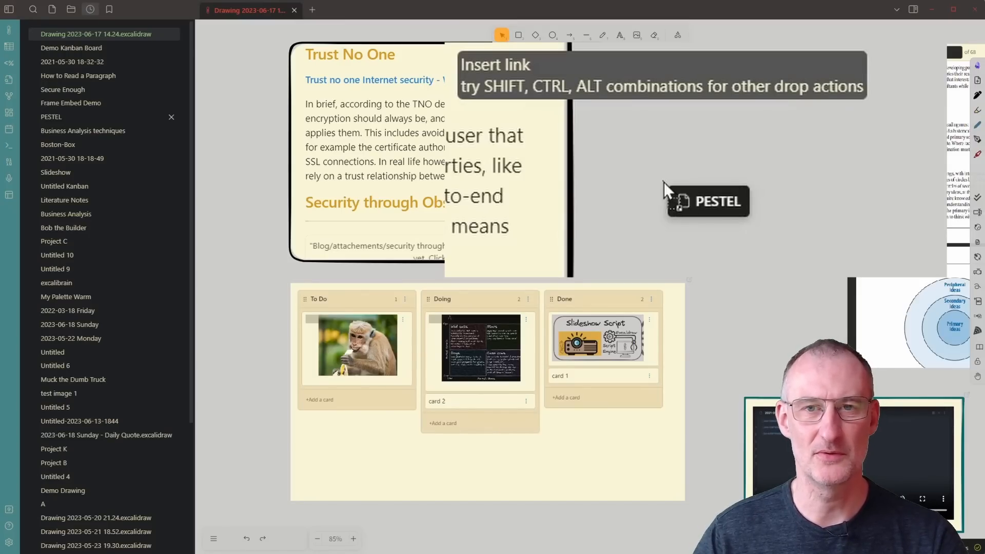
{"action": "key", "text": "shift"}
{"action": "left_click_drag", "start_coordinate": [663, 181], "coordinate": [686, 186]}
{"action": "key", "text": "ctrl+shift"}
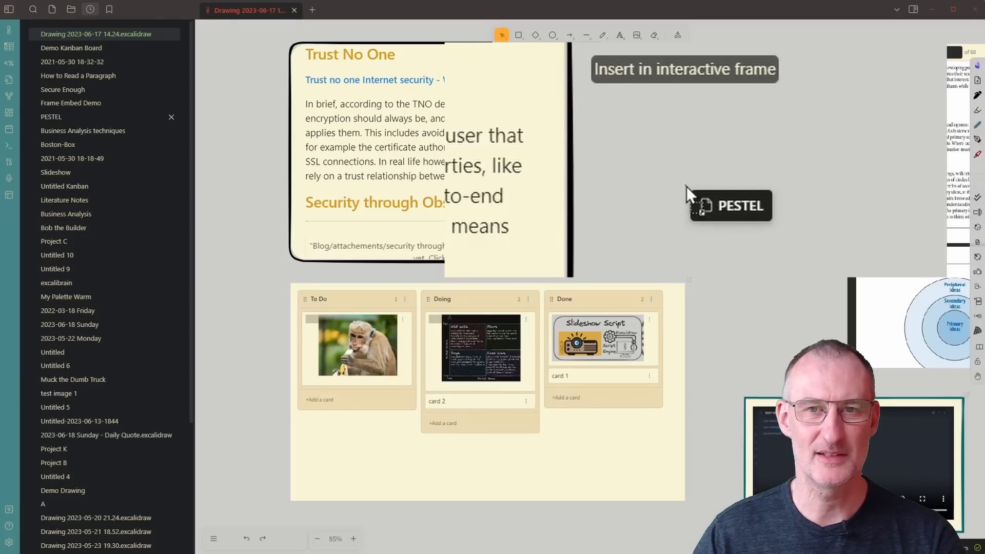
{"action": "left_click_drag", "start_coordinate": [686, 186], "coordinate": [737, 205]}
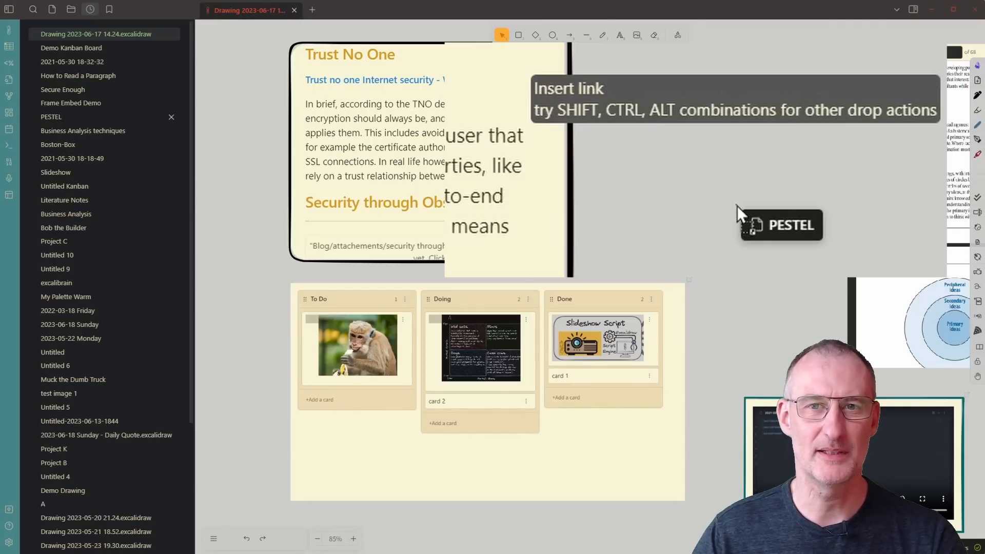
{"action": "key", "text": "ctrl+shift"}
{"action": "left_click_drag", "start_coordinate": [736, 208], "coordinate": [653, 70]}
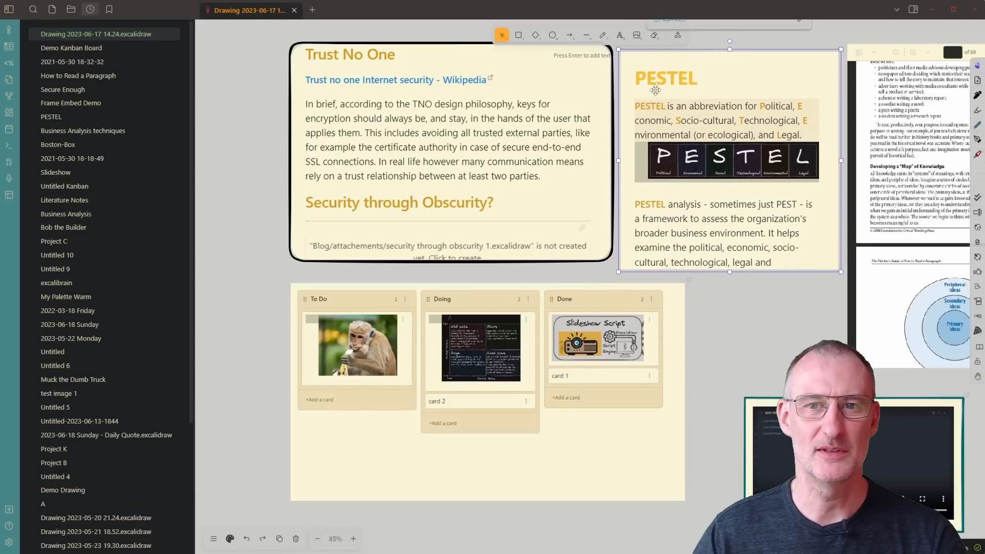
{"action": "scroll", "coordinate": [658, 101], "scroll_direction": "down", "scroll_amount": 3}
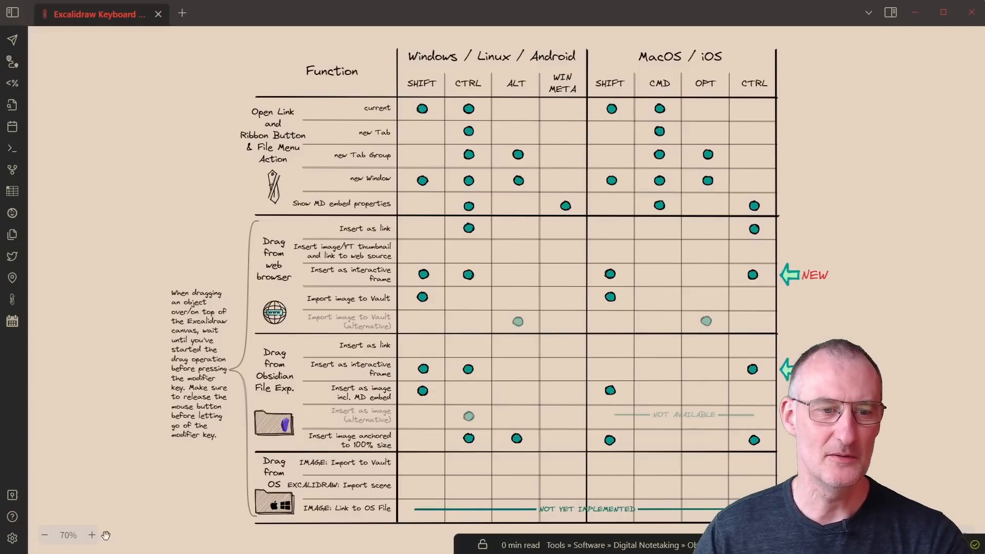
Step: Filter the installed community plugins by exc and open the Excalidraw plugin's description page
{"action": "left_click", "coordinate": [11, 539]}
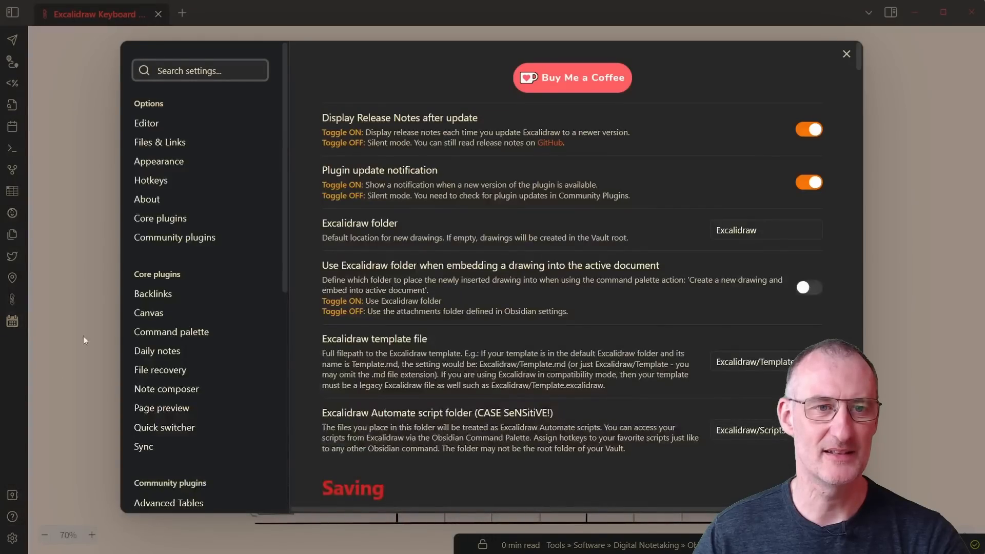
{"action": "left_click", "coordinate": [173, 237]}
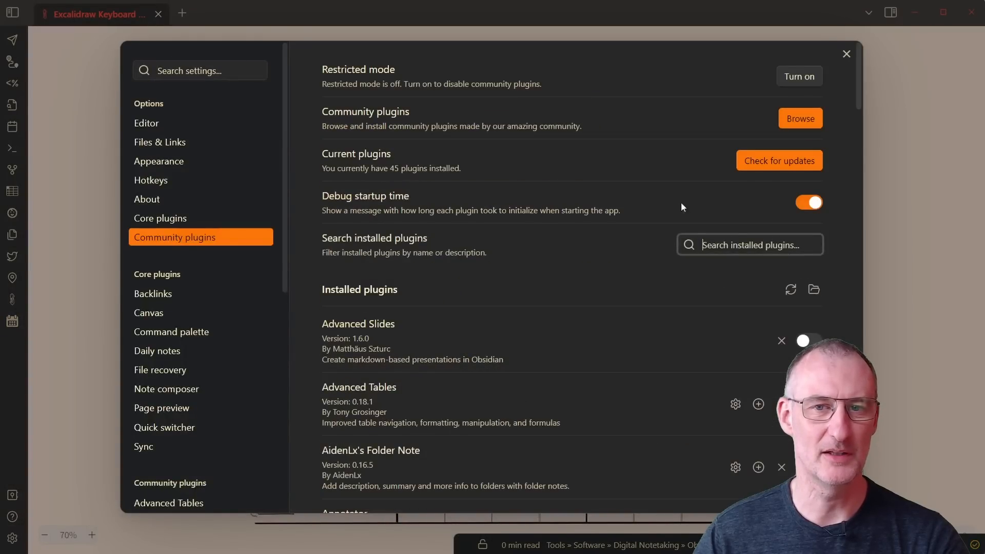
{"action": "left_click", "coordinate": [747, 241]}
{"action": "type", "text": "exc"}
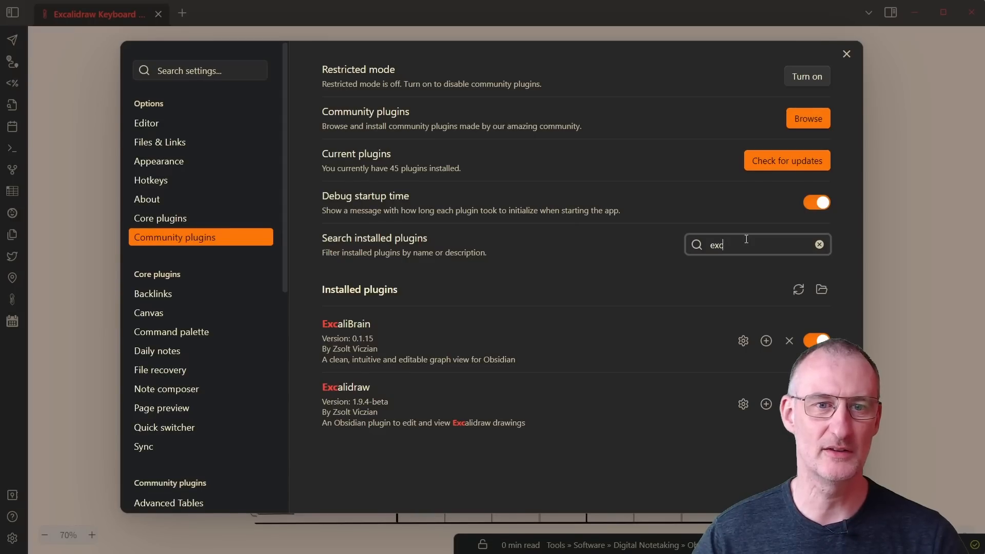
{"action": "left_click", "coordinate": [351, 388]}
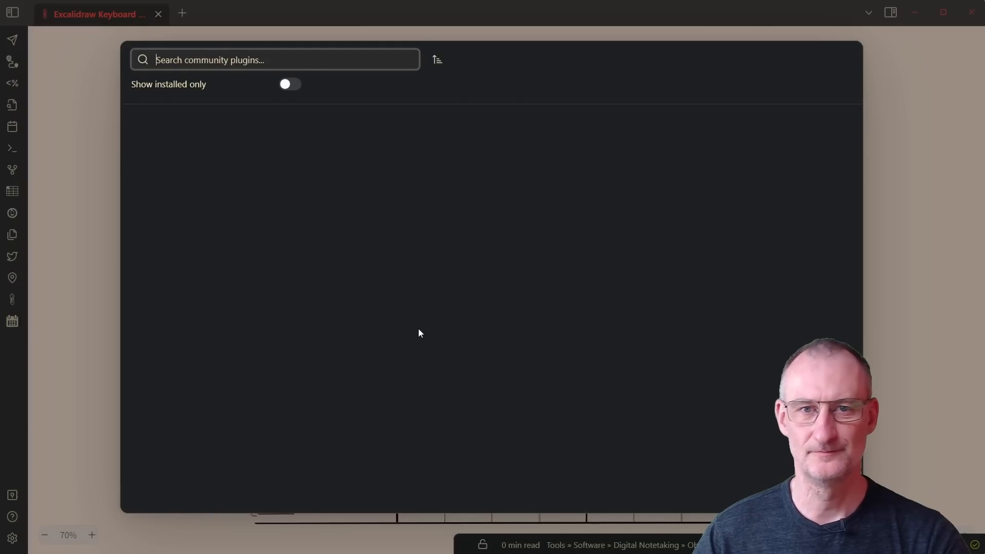
Step: Examine the Hyperlinks and Drag & Drop support chart in the Excalidraw plugin description and close the settings
{"action": "scroll", "coordinate": [529, 394], "scroll_direction": "down", "scroll_amount": 15}
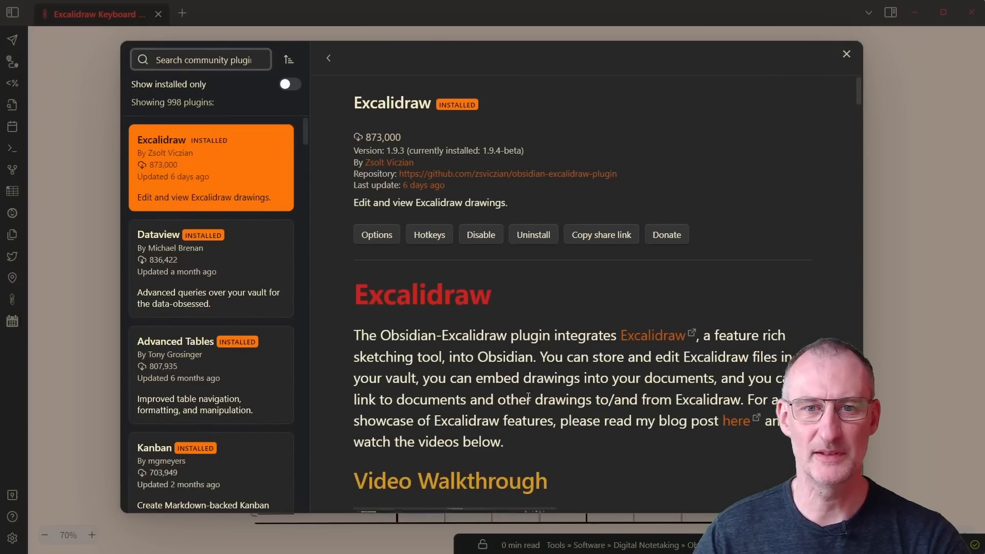
{"action": "scroll", "coordinate": [530, 397], "scroll_direction": "down", "scroll_amount": 15}
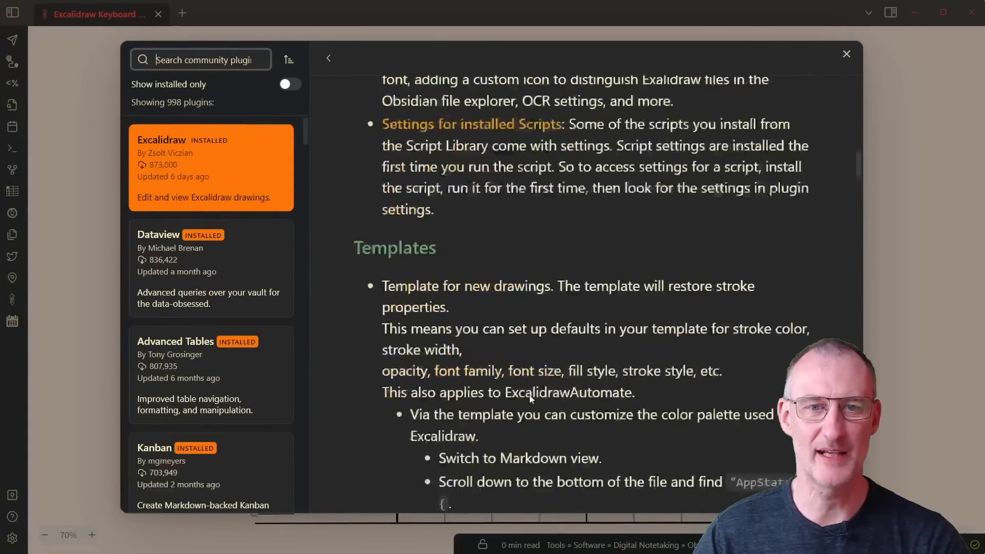
{"action": "scroll", "coordinate": [530, 396], "scroll_direction": "down", "scroll_amount": 10}
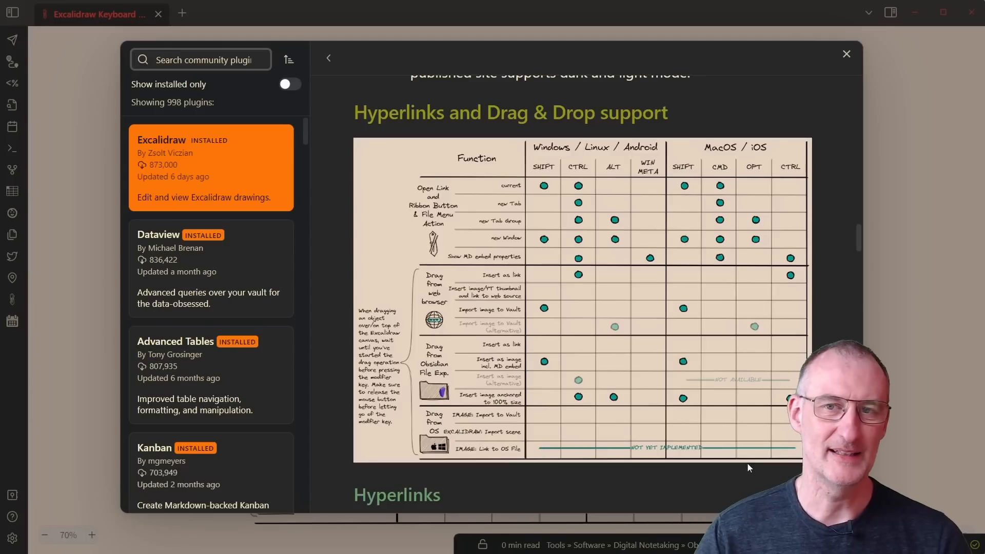
{"action": "left_click", "coordinate": [846, 54]}
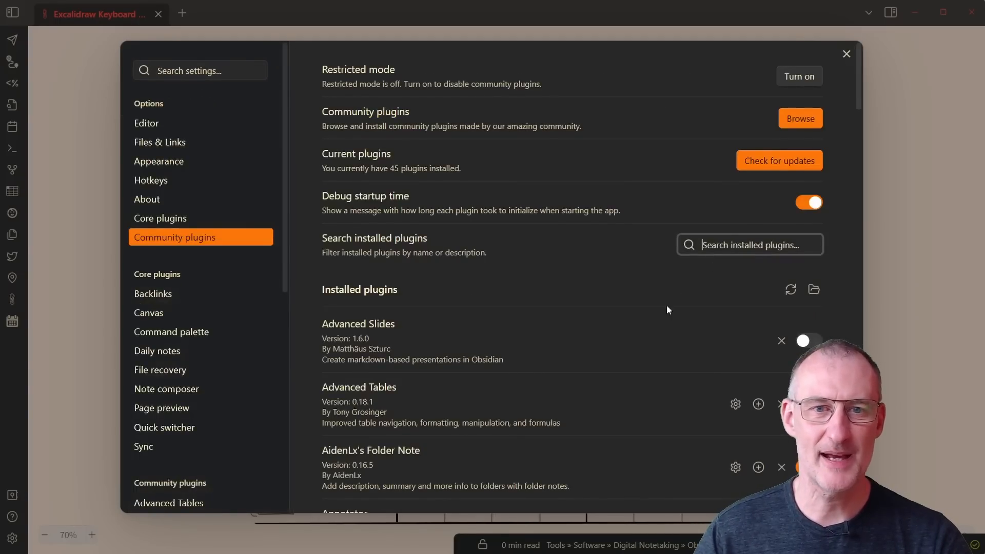
{"action": "left_click", "coordinate": [891, 374]}
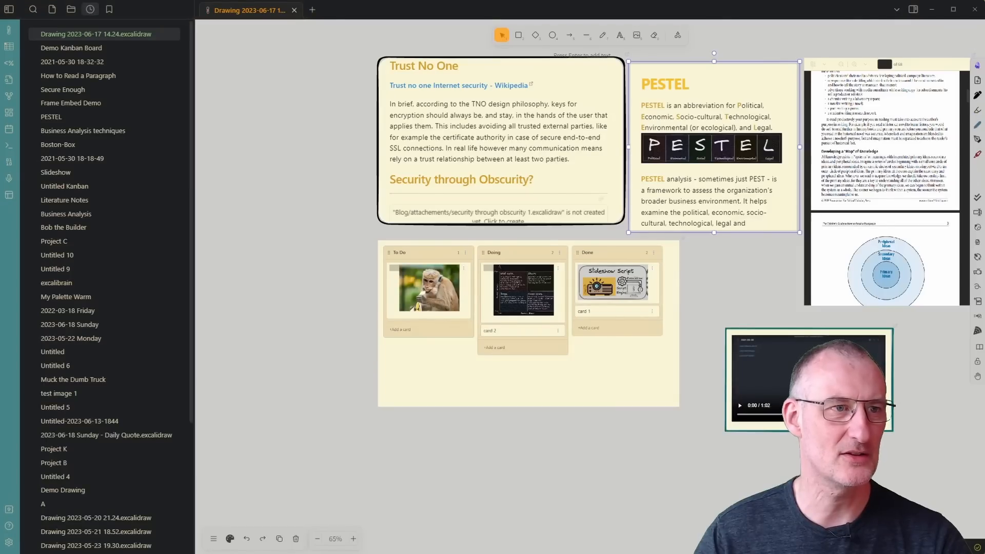
Step: Bring up the browser on YouTube and insert the Bloomberg Live video on the future of AI into the drawing as an interactive frame
{"action": "left_click_drag", "start_coordinate": [0, 85], "coordinate": [861, 49]}
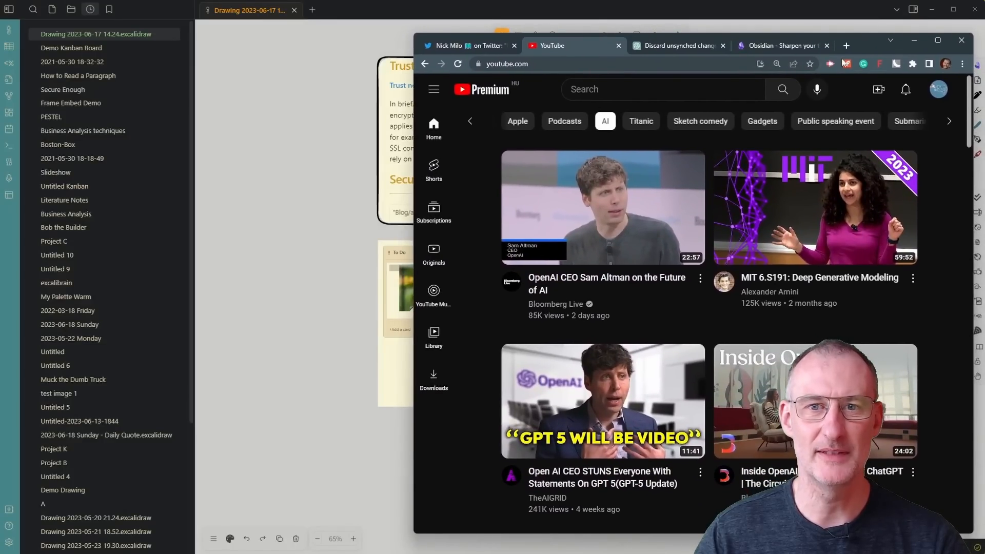
{"action": "mouse_move", "coordinate": [609, 220]}
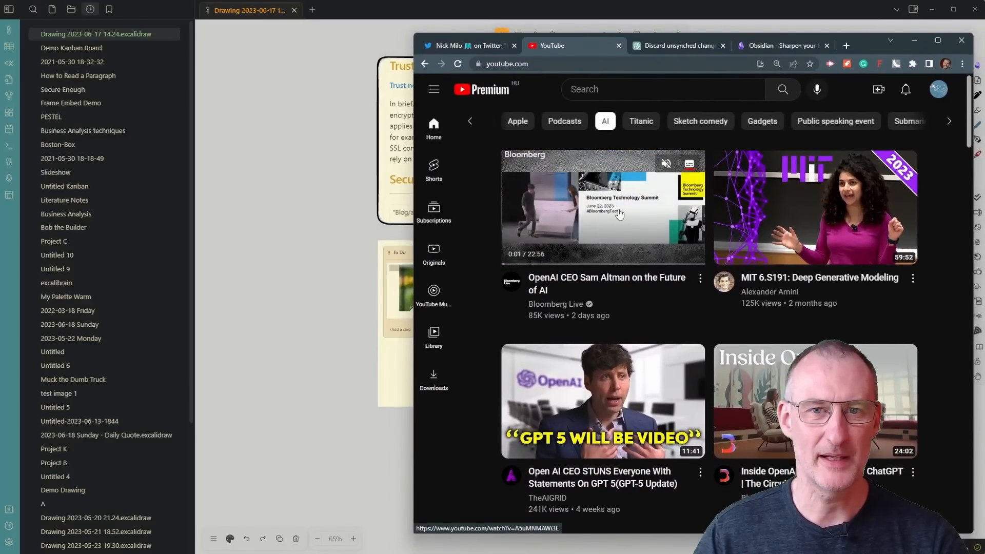
{"action": "left_click_drag", "start_coordinate": [619, 214], "coordinate": [294, 240]}
{"action": "key", "text": "ctrl"}
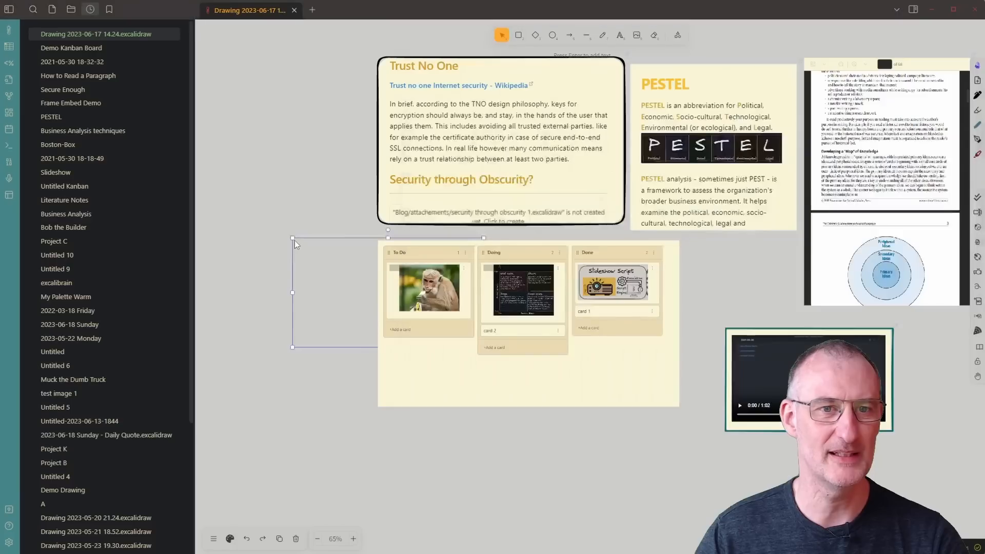
Step: Hide the sidebar, move the YouTube frame into the empty area left of the Trust No One note, and start its video
{"action": "left_click_drag", "start_coordinate": [328, 286], "coordinate": [238, 138]}
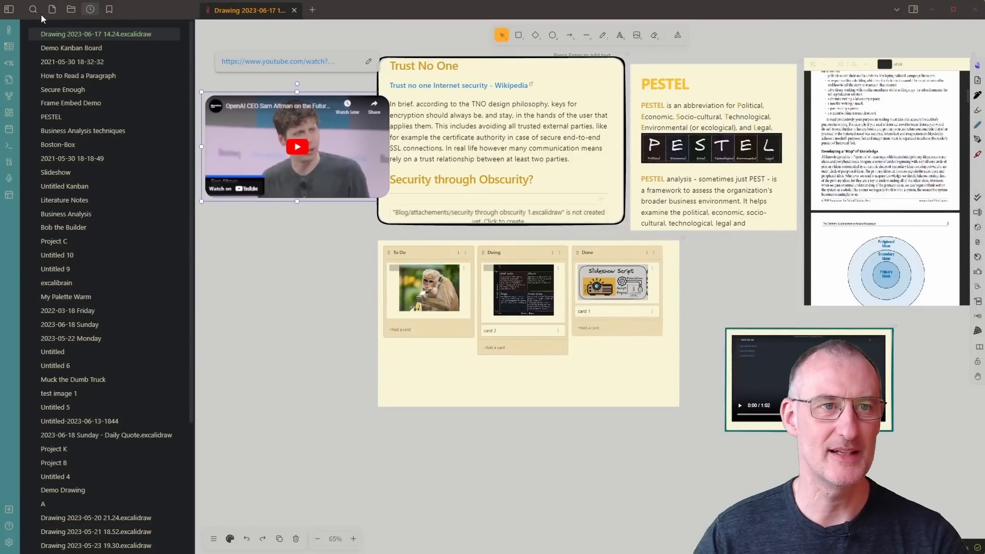
{"action": "left_click", "coordinate": [9, 10]}
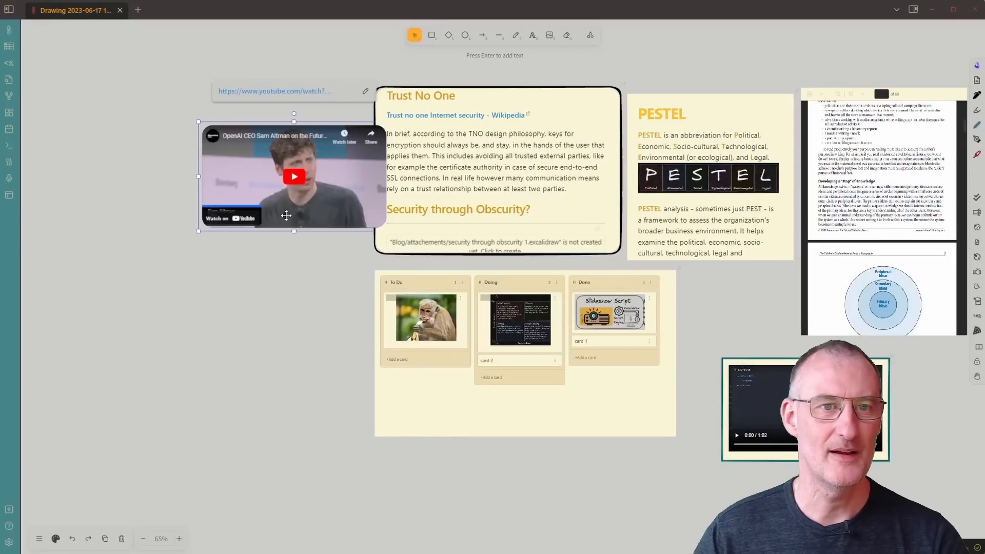
{"action": "left_click_drag", "start_coordinate": [286, 215], "coordinate": [224, 178]}
{"action": "left_click", "coordinate": [244, 246]}
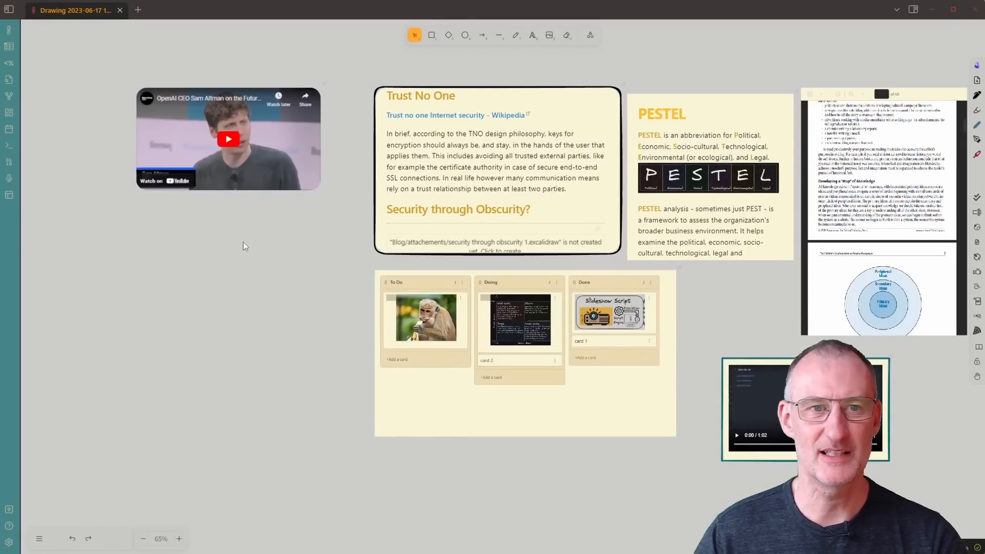
{"action": "left_click", "coordinate": [228, 139]}
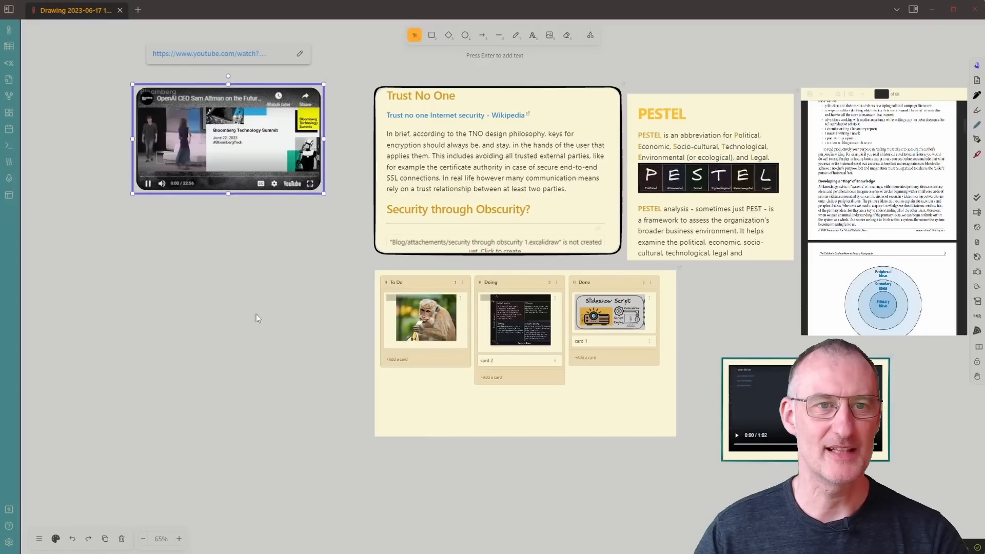
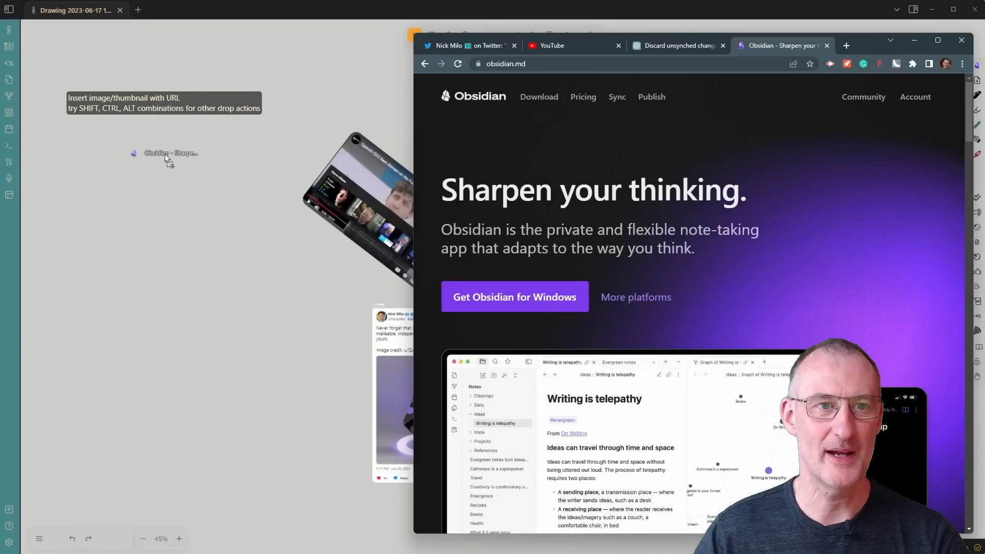
Step: Insert the obsidian.md website as an interactive frame and reposition it and the rotated YouTube frame so they no longer overlap
{"action": "key", "text": "ctrl"}
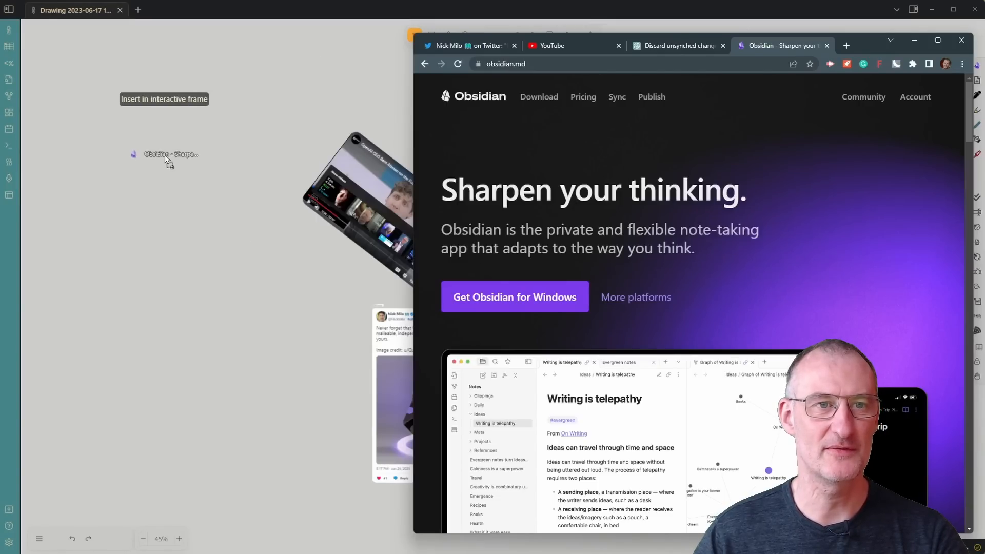
{"action": "left_click_drag", "start_coordinate": [264, 234], "coordinate": [368, 154]}
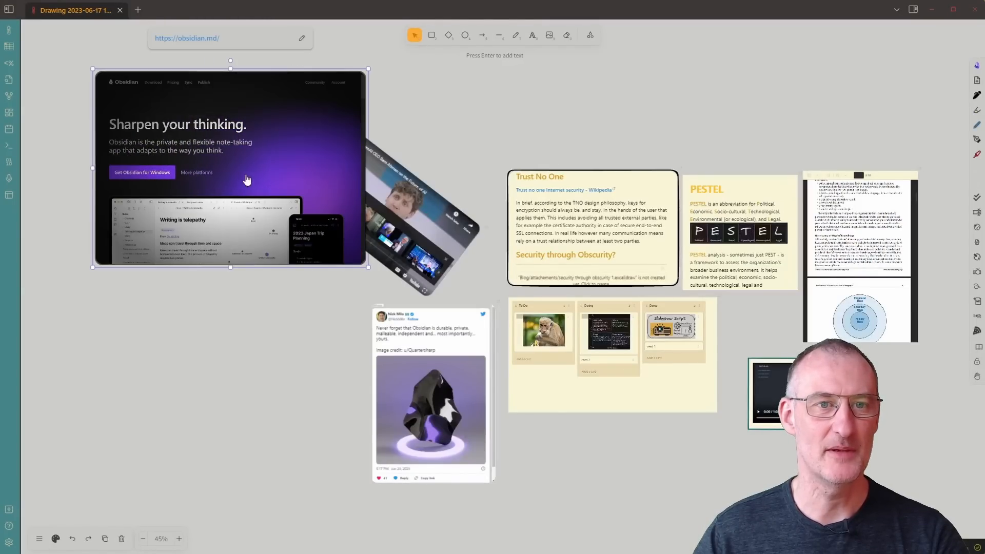
{"action": "left_click_drag", "start_coordinate": [258, 180], "coordinate": [194, 152]}
{"action": "left_click", "coordinate": [355, 183]}
{"action": "left_click_drag", "start_coordinate": [355, 183], "coordinate": [372, 161]}
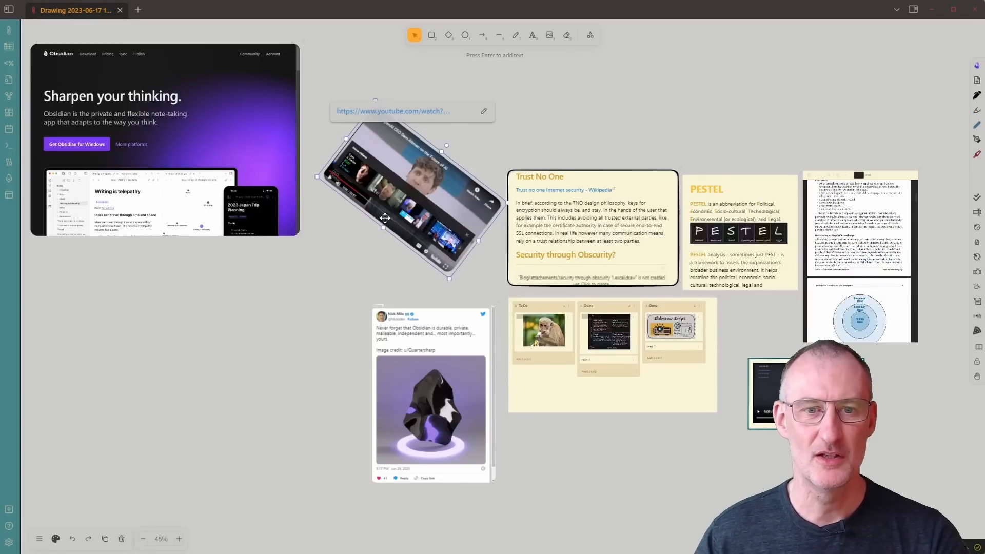
Step: Switch to the ChatGPT conversation in the browser and look through its code-related prompts and answers
{"action": "left_click", "coordinate": [306, 241]}
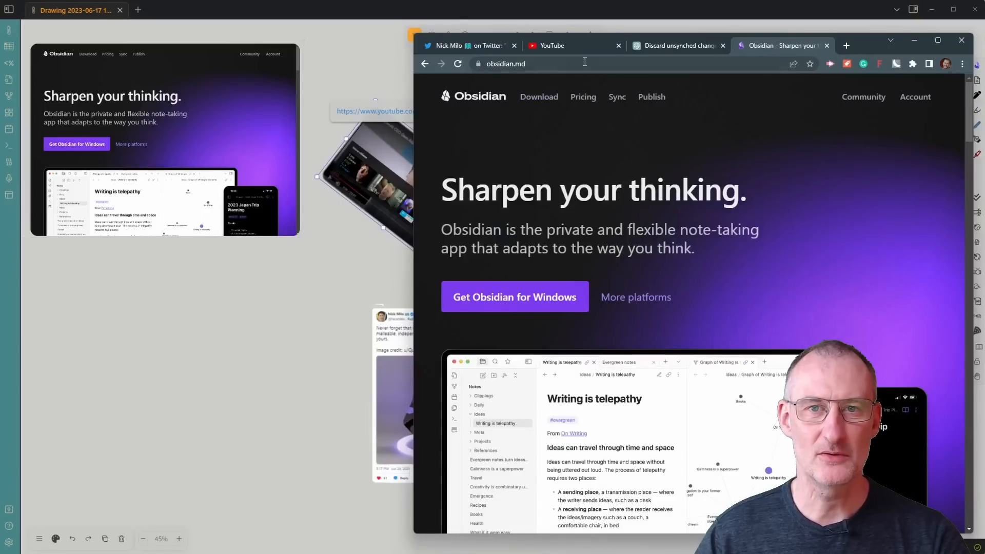
{"action": "left_click", "coordinate": [669, 47]}
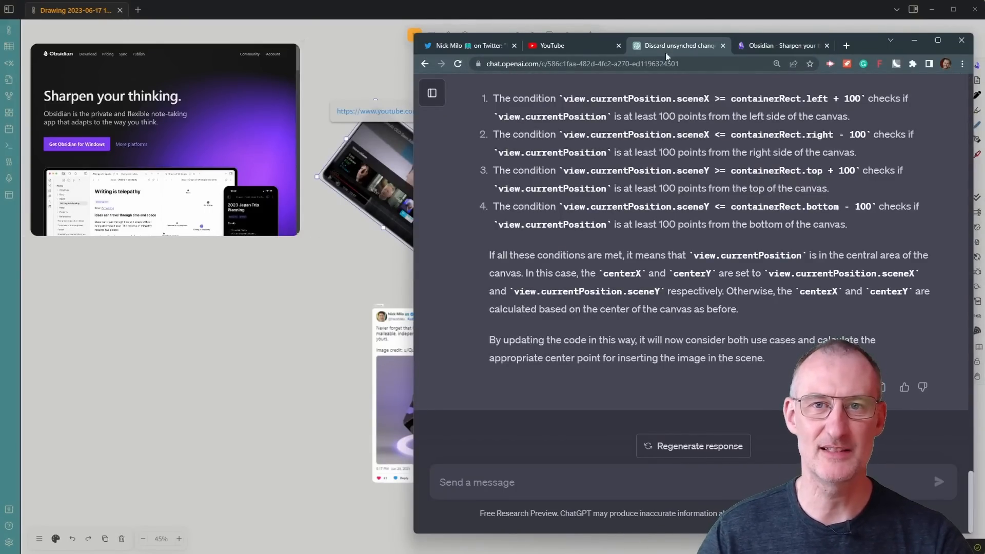
{"action": "scroll", "coordinate": [623, 238], "scroll_direction": "up", "scroll_amount": 15}
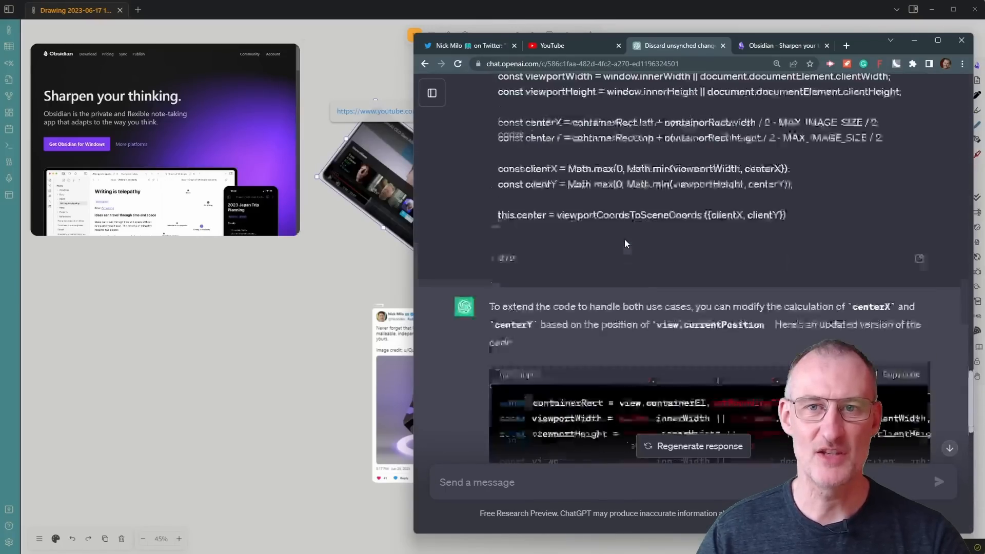
{"action": "scroll", "coordinate": [624, 239], "scroll_direction": "up", "scroll_amount": 3}
{"action": "scroll", "coordinate": [624, 239], "scroll_direction": "down", "scroll_amount": 6}
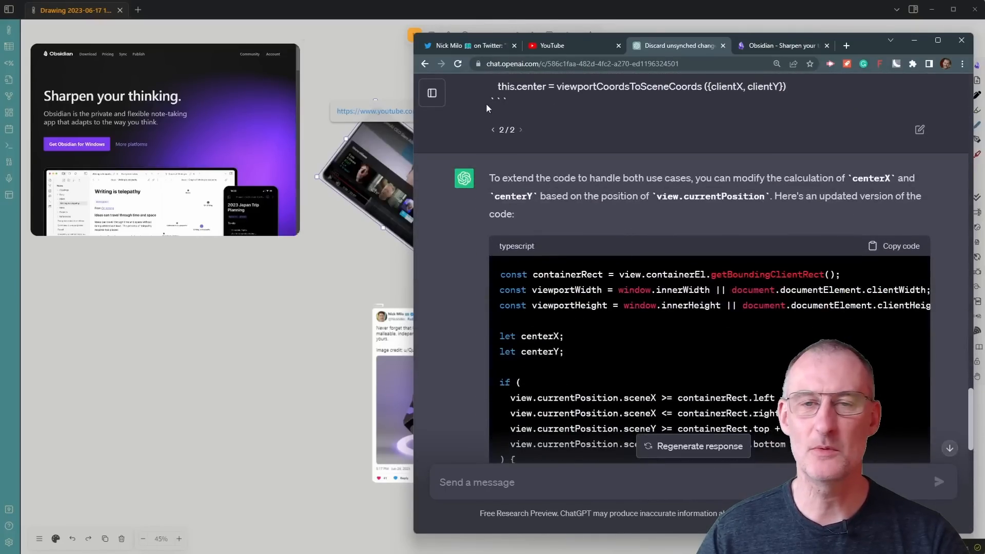
Step: Copy the share link of the chat about discarding unsynched changes and return to the Excalidraw drawing in Obsidian
{"action": "left_click", "coordinate": [439, 94]}
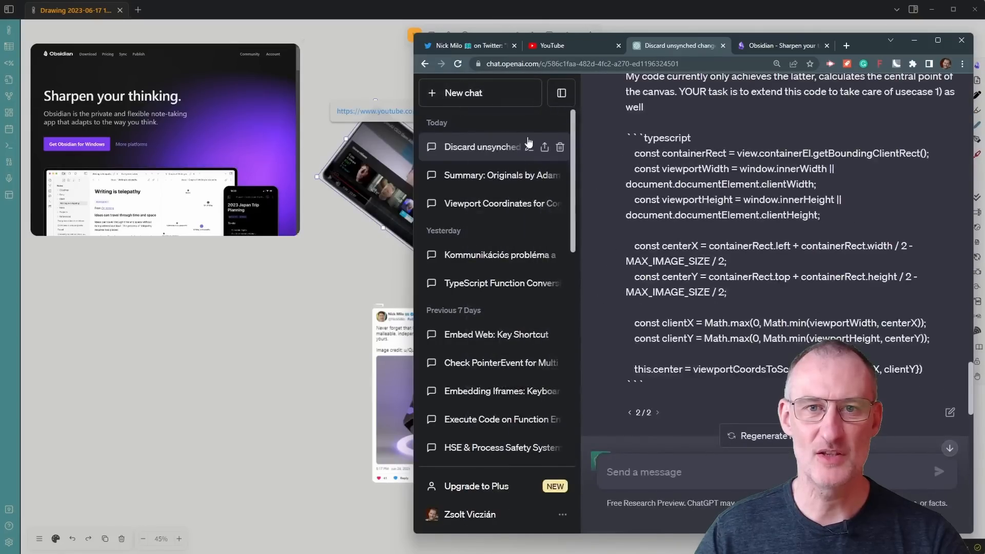
{"action": "left_click", "coordinate": [545, 147]}
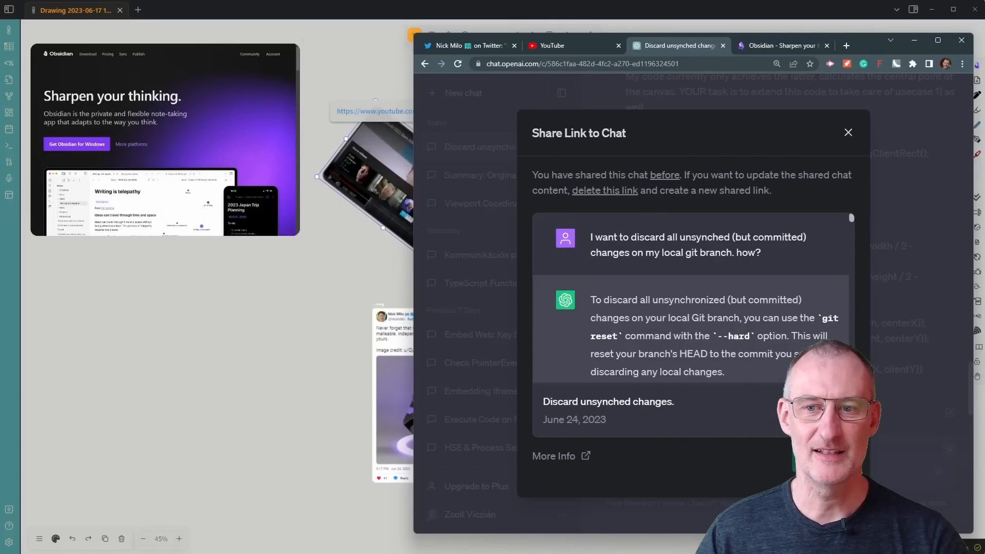
{"action": "left_click", "coordinate": [815, 456]}
{"action": "left_click", "coordinate": [223, 353]}
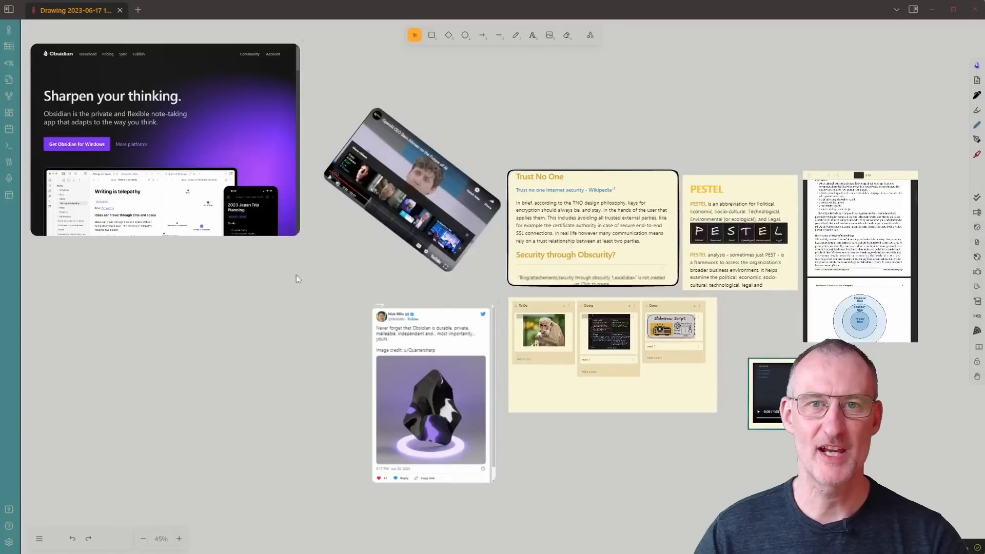
Step: Draw an empty Web Embed frame below the obsidian.md frame, beside the embedded tweet
{"action": "left_click", "coordinate": [589, 37]}
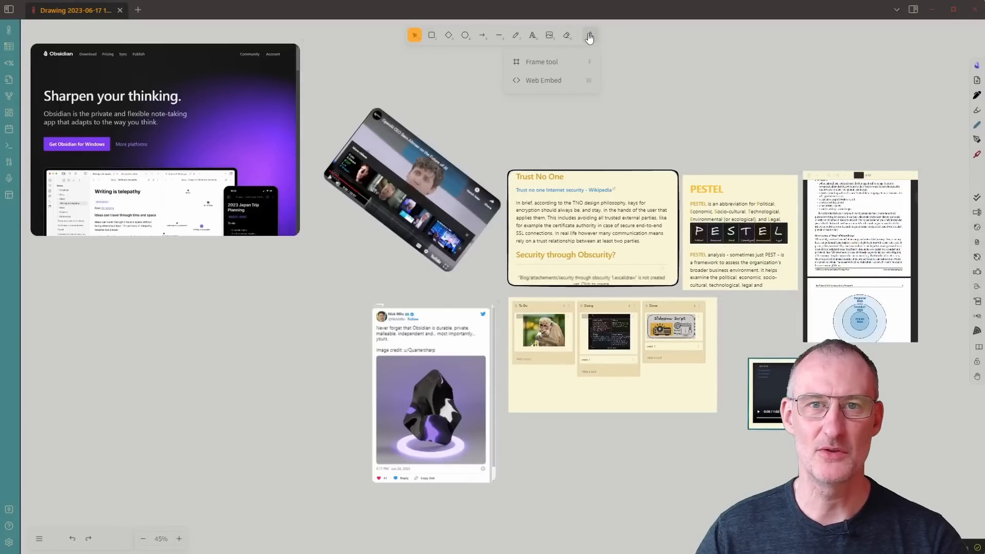
{"action": "left_click", "coordinate": [537, 81]}
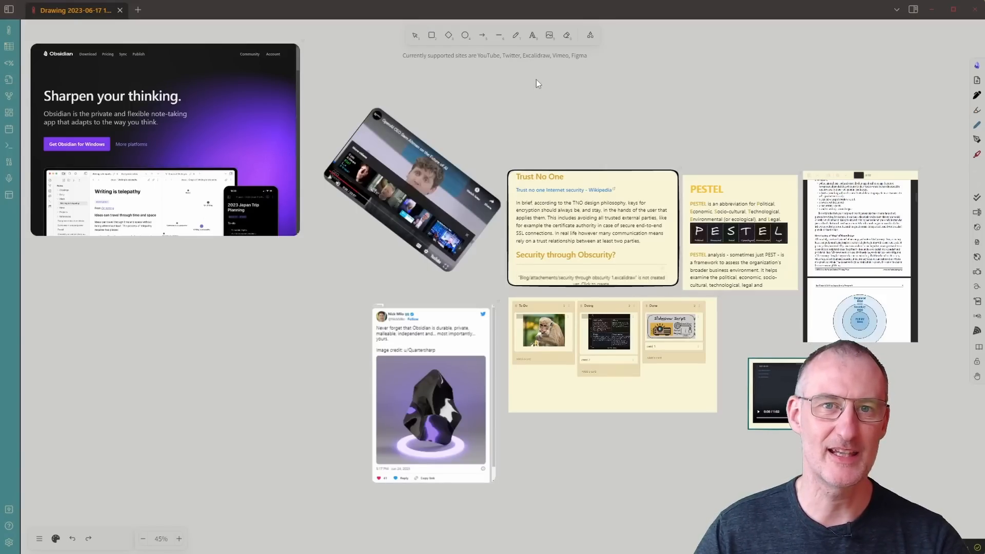
{"action": "left_click_drag", "start_coordinate": [56, 263], "coordinate": [75, 277]}
{"action": "left_click_drag", "start_coordinate": [146, 307], "coordinate": [355, 497]}
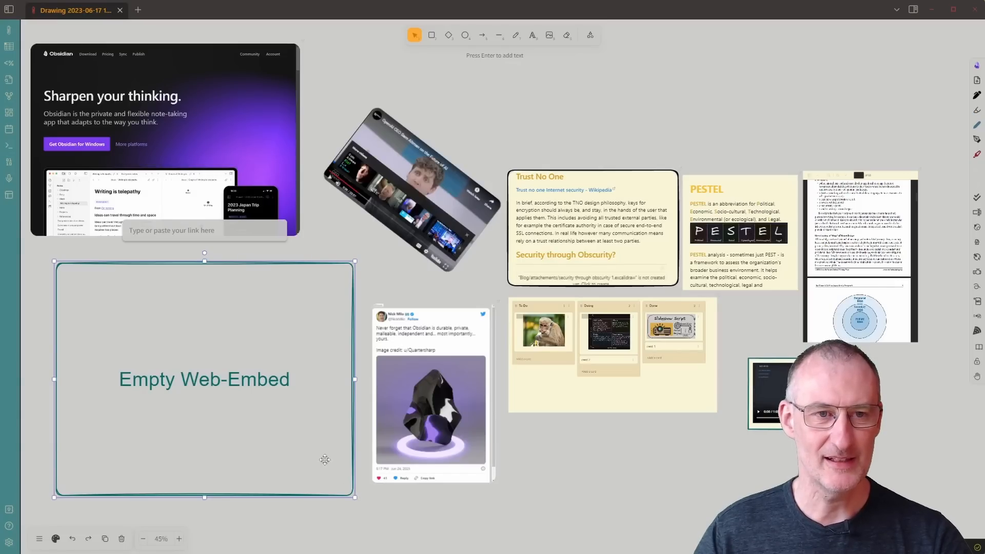
Step: Paste the copied ChatGPT share link into the empty Web Embed frame, load it, and narrow the frame to a portrait shape
{"action": "right_click", "coordinate": [175, 229]}
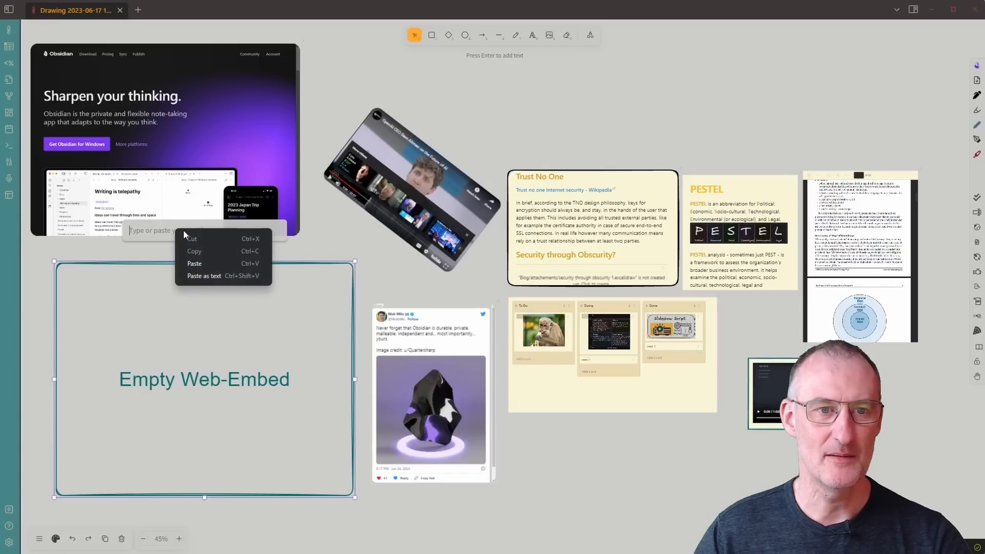
{"action": "left_click", "coordinate": [210, 260]}
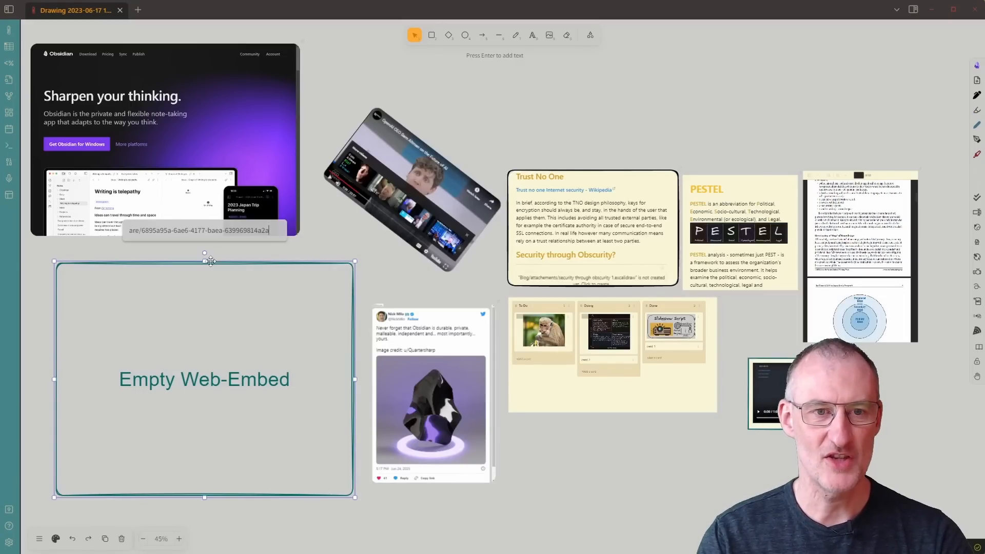
{"action": "key", "text": "Return"}
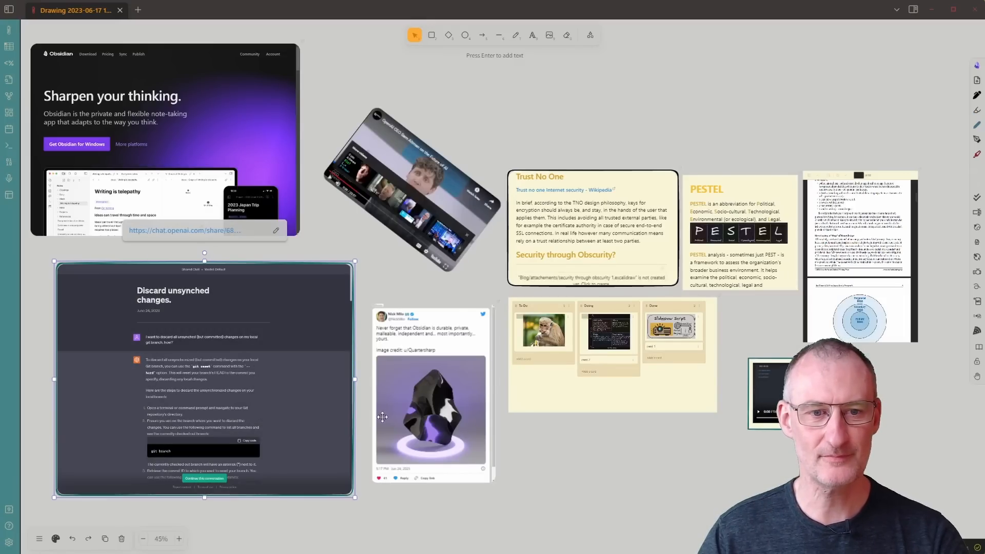
{"action": "left_click_drag", "start_coordinate": [355, 386], "coordinate": [235, 376]}
Step: Look through the embedded shared chat up close and continue its conversation inside the frame
{"action": "scroll", "coordinate": [140, 383], "scroll_direction": "up", "scroll_amount": 5}
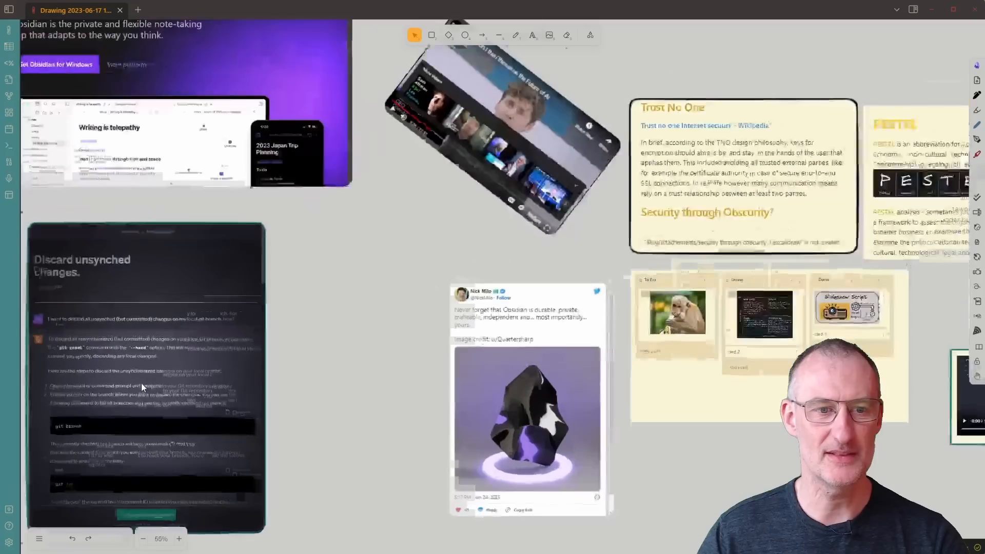
{"action": "scroll", "coordinate": [294, 357], "scroll_direction": "down", "scroll_amount": 3}
{"action": "scroll", "coordinate": [294, 357], "scroll_direction": "left", "scroll_amount": 3}
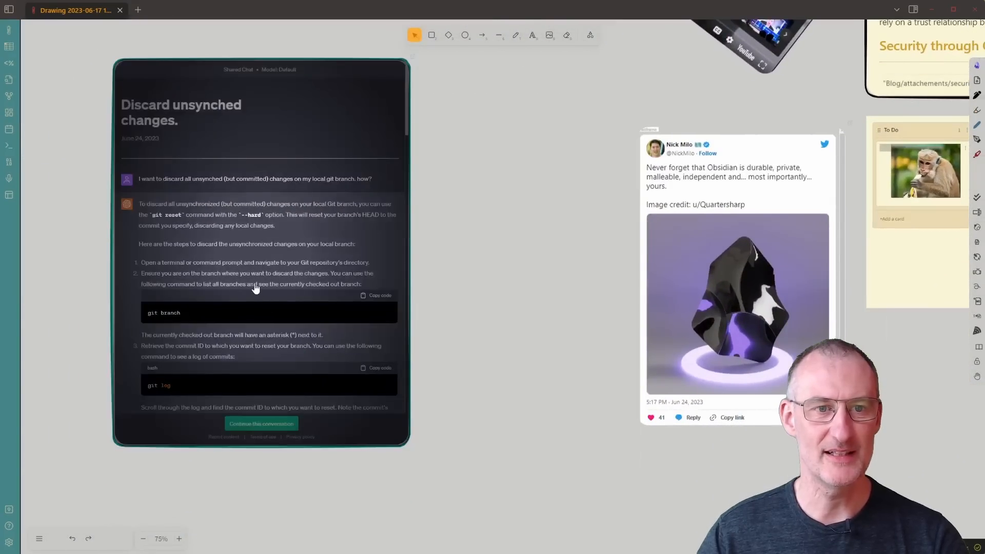
{"action": "scroll", "coordinate": [251, 268], "scroll_direction": "down", "scroll_amount": 8}
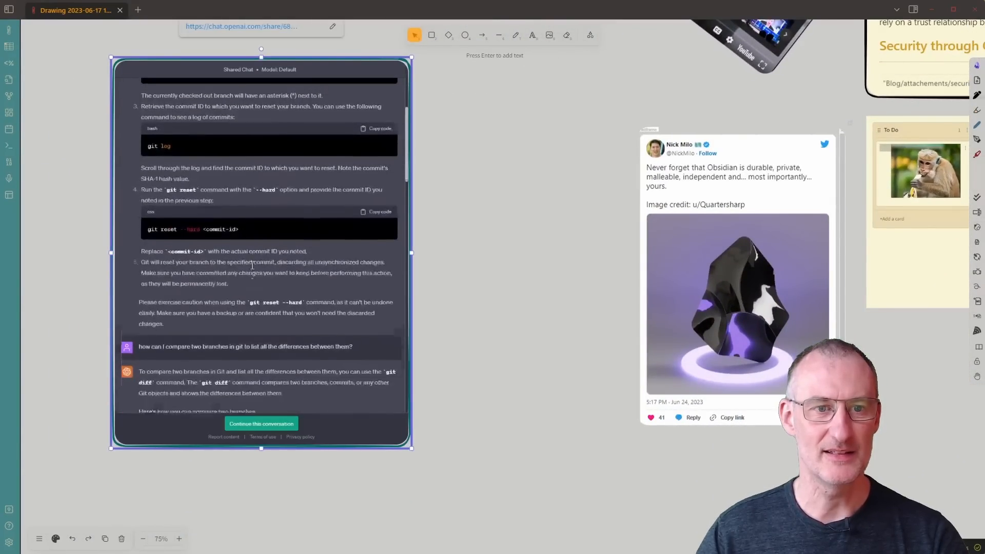
{"action": "scroll", "coordinate": [253, 269], "scroll_direction": "down", "scroll_amount": 10}
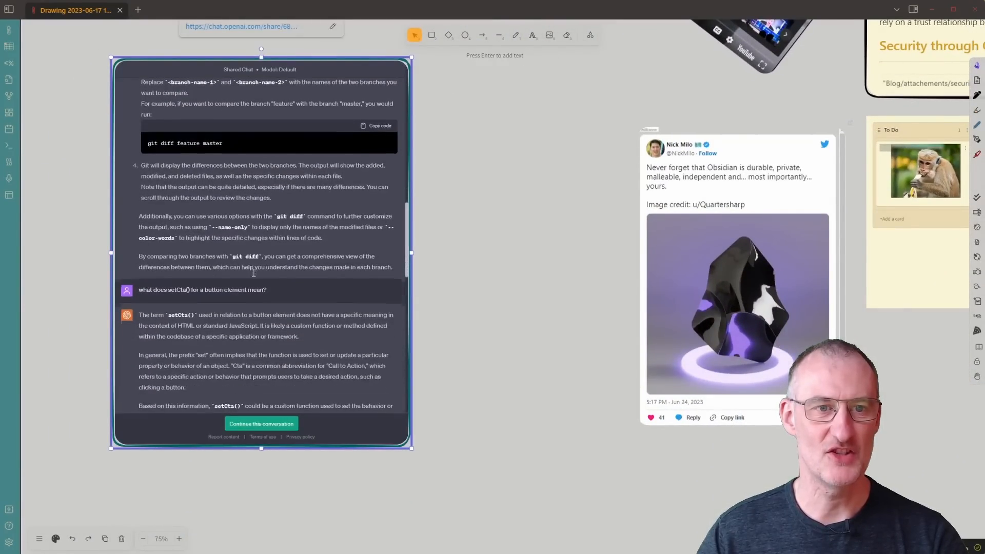
{"action": "left_click", "coordinate": [267, 429]}
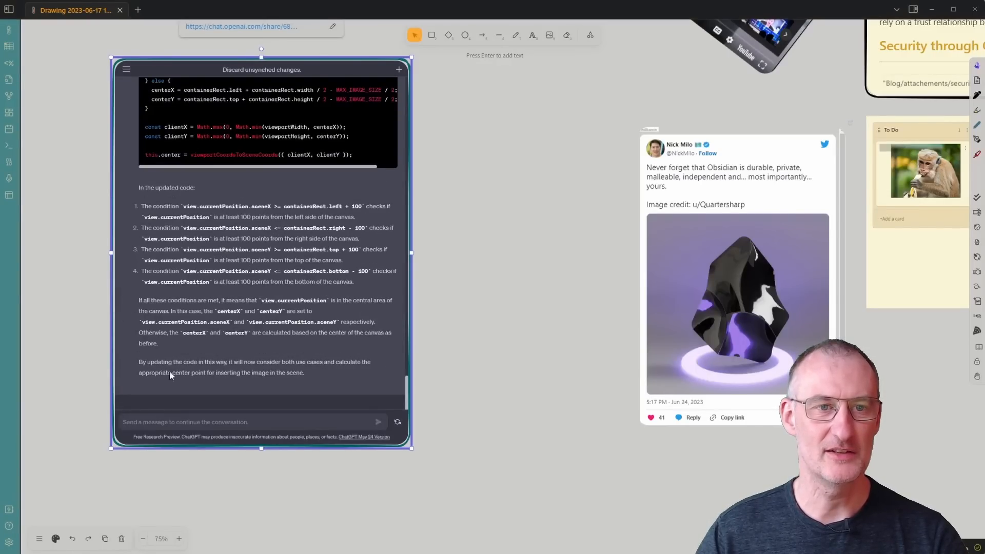
Step: Examine the continued chat's earlier prompts, its updated TypeScript code and the message field inside the embedded frame
{"action": "scroll", "coordinate": [222, 318], "scroll_direction": "up", "scroll_amount": 15}
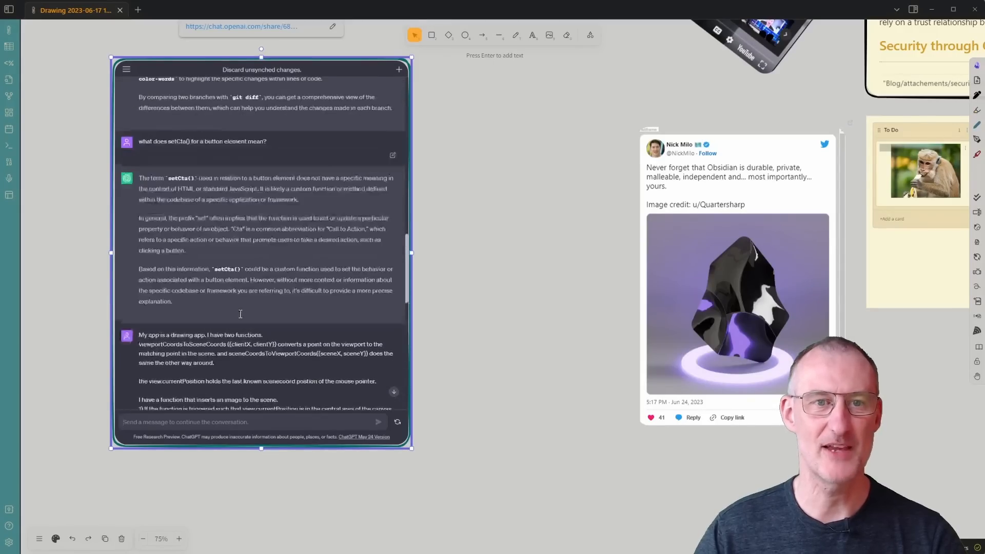
{"action": "scroll", "coordinate": [240, 314], "scroll_direction": "up", "scroll_amount": 10}
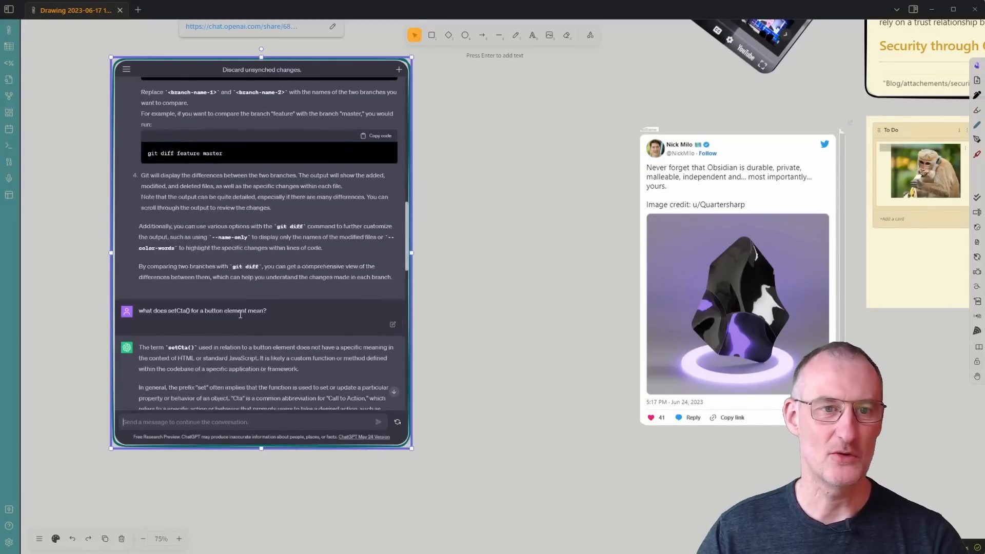
{"action": "scroll", "coordinate": [240, 314], "scroll_direction": "down", "scroll_amount": 15}
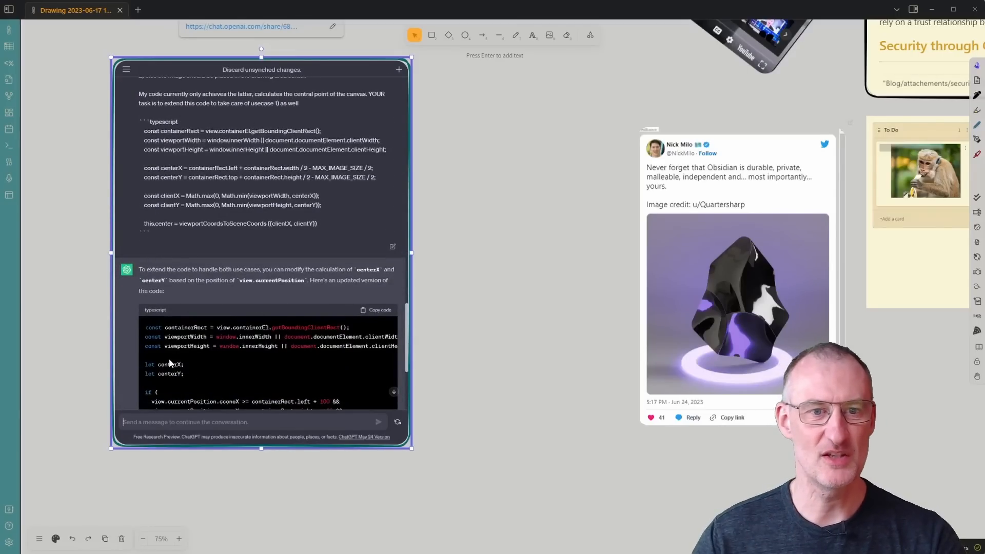
{"action": "left_click", "coordinate": [460, 304]}
{"action": "left_click_drag", "start_coordinate": [536, 205], "coordinate": [648, 247]}
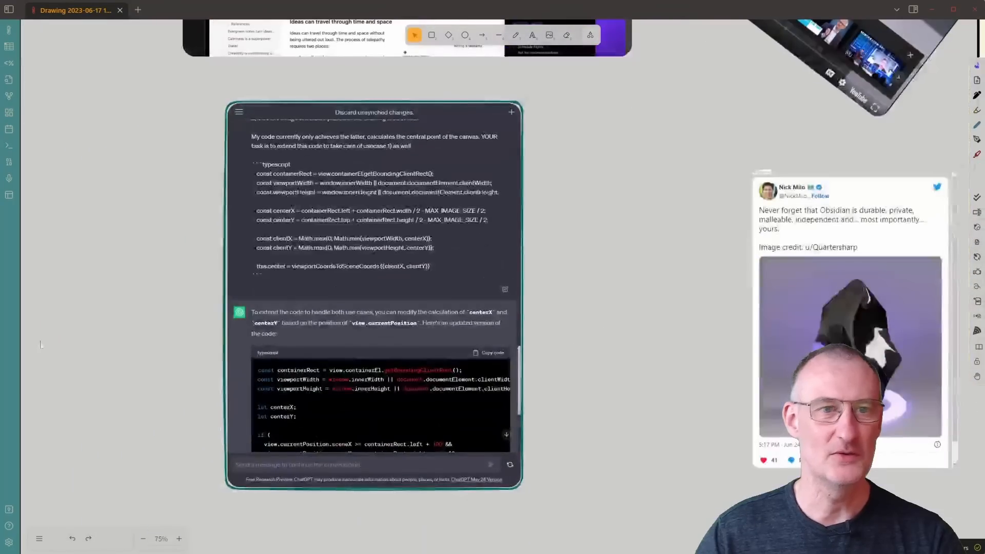
{"action": "left_click", "coordinate": [308, 464]}
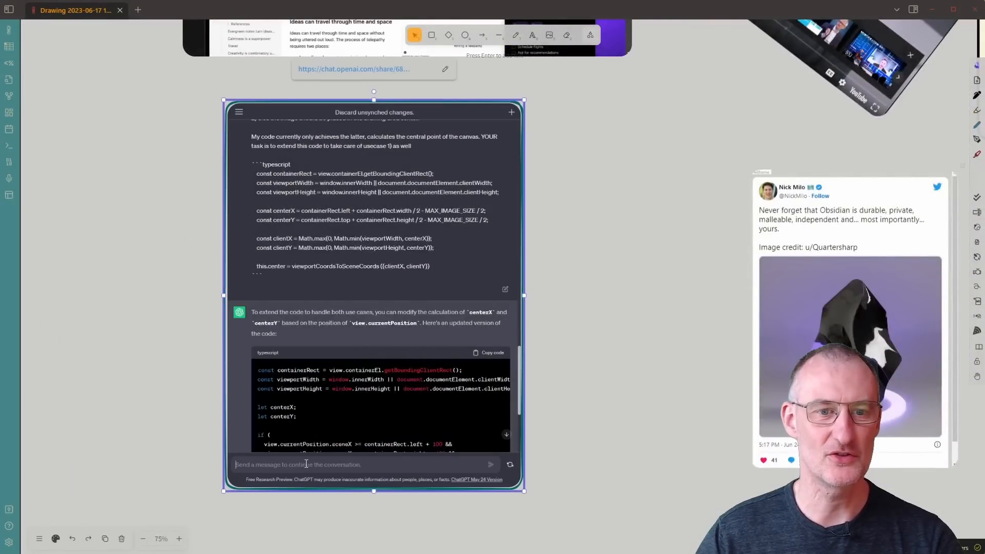
{"action": "scroll", "coordinate": [328, 462], "scroll_direction": "down", "scroll_amount": 4}
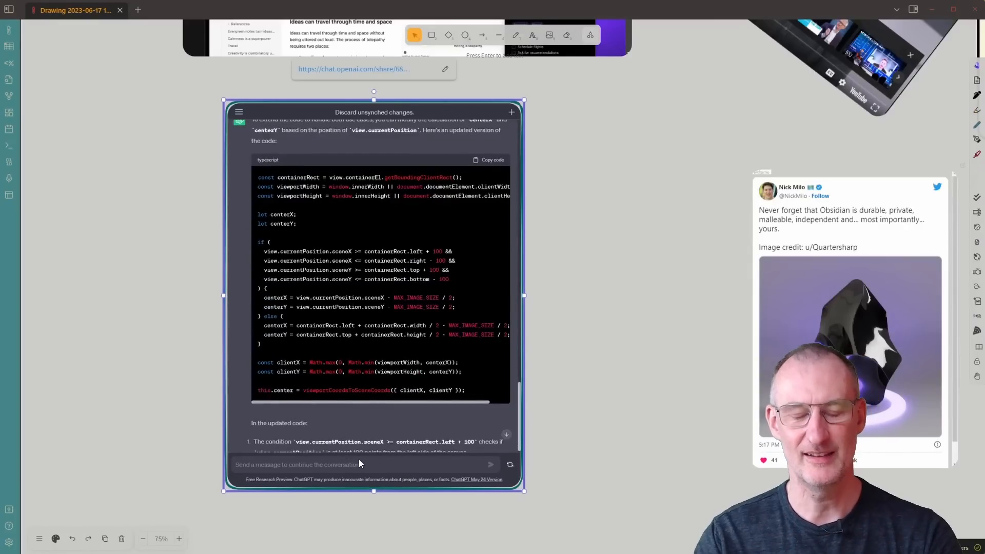
{"action": "left_click", "coordinate": [618, 355]}
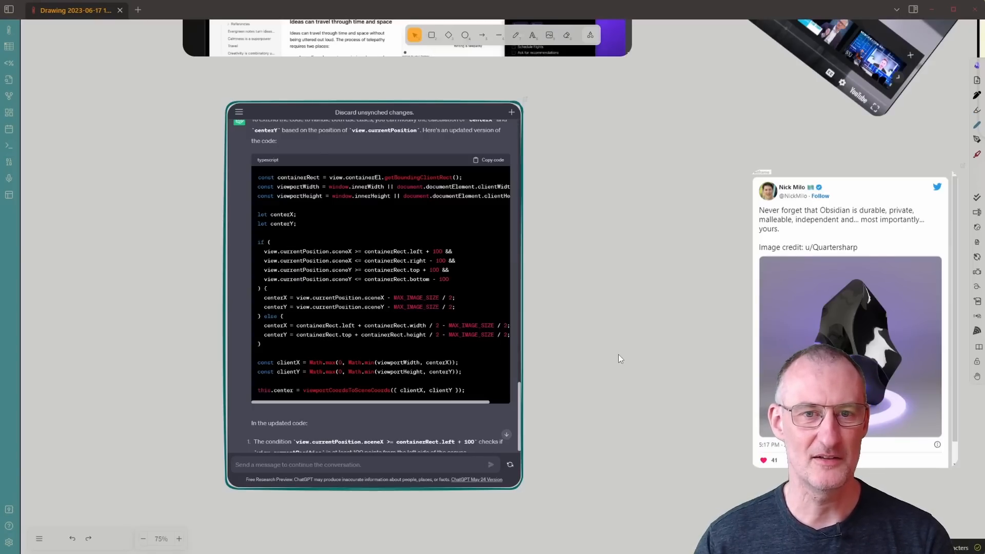
Step: Draw a wide Web Embed frame above the Trust No One note and load excalidraw.com in it
{"action": "scroll", "coordinate": [589, 344], "scroll_direction": "down", "scroll_amount": 5}
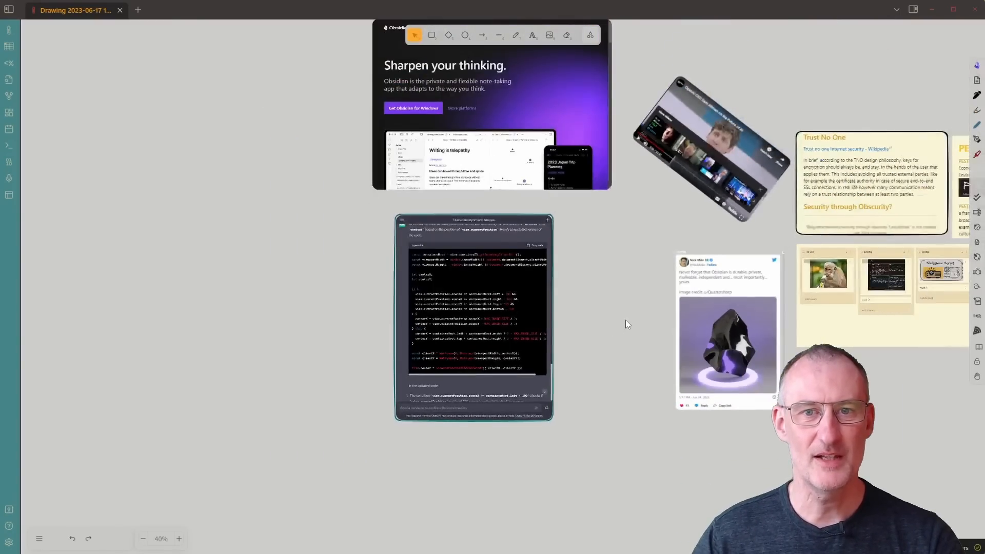
{"action": "left_click_drag", "start_coordinate": [625, 319], "coordinate": [301, 445]}
{"action": "left_click", "coordinate": [590, 34]}
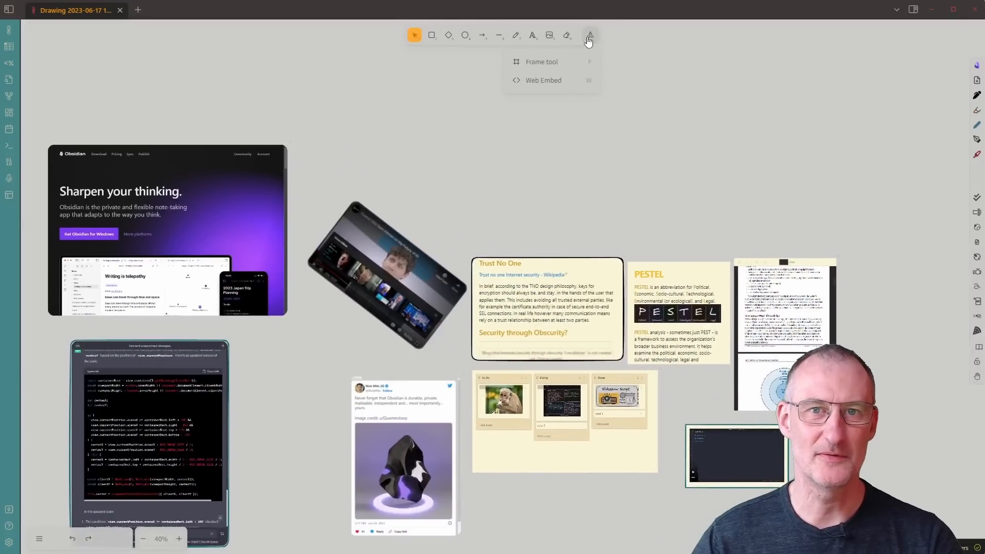
{"action": "left_click", "coordinate": [536, 82]}
{"action": "left_click_drag", "start_coordinate": [473, 96], "coordinate": [705, 219]}
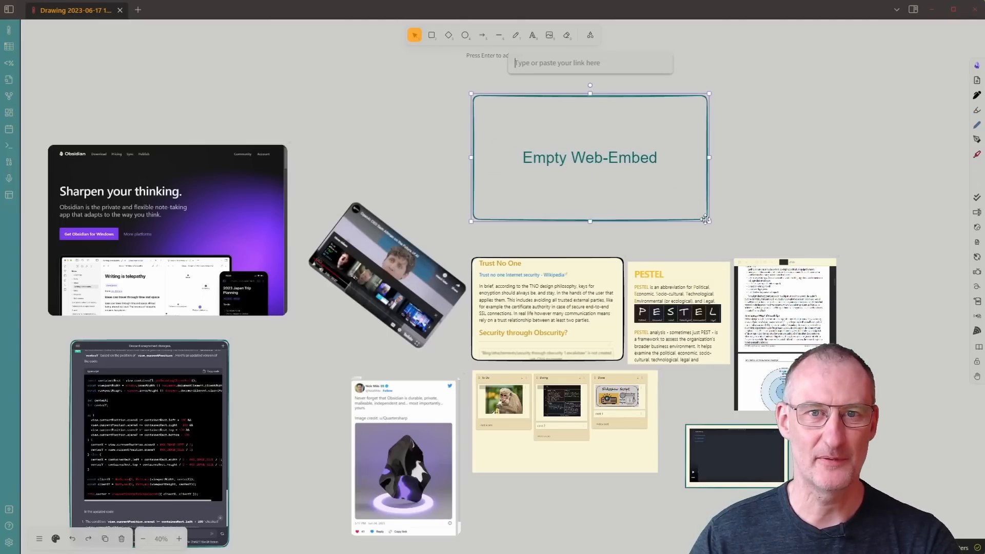
{"action": "type", "text": "exca"}
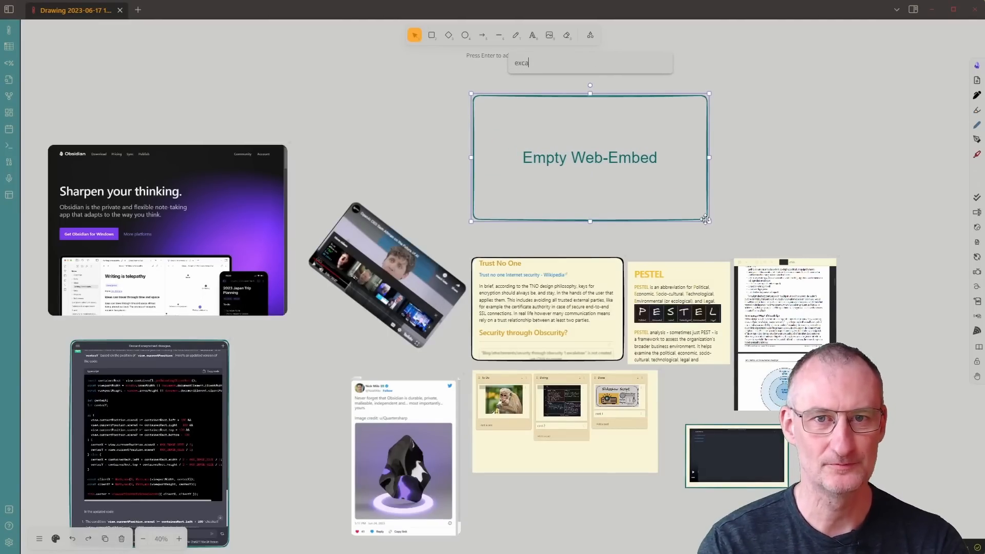
{"action": "type", "text": "lidraw.com"}
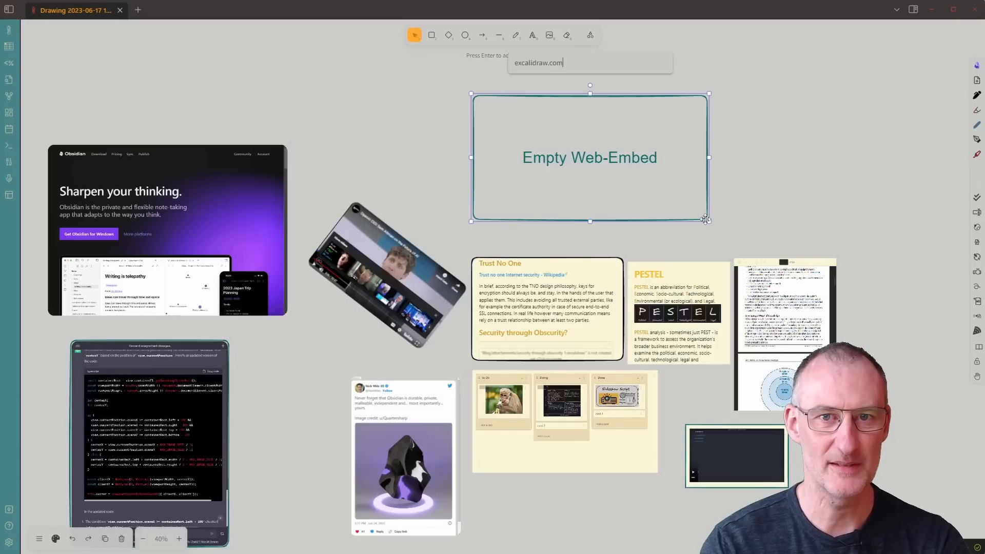
{"action": "key", "text": "Return"}
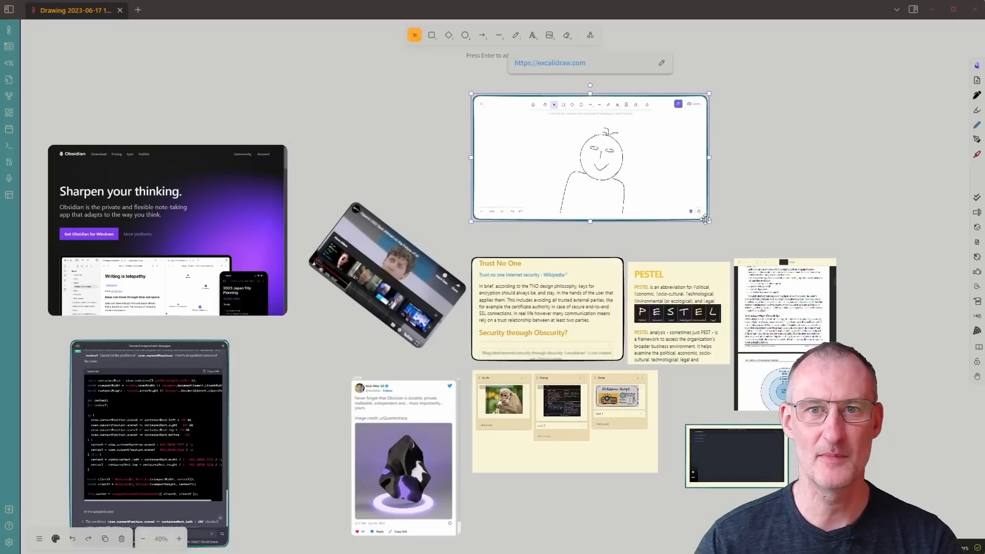
{"action": "left_click", "coordinate": [764, 208]}
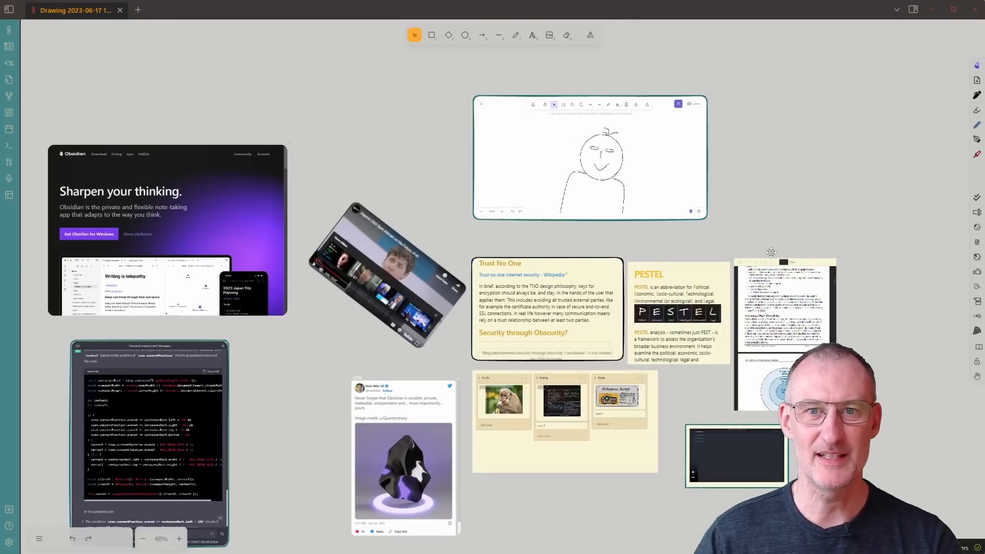
Step: Activate the embedded excalidraw.com canvas and draw a diamond beside the stick figure's head
{"action": "scroll", "coordinate": [585, 151], "scroll_direction": "up", "scroll_amount": 5, "text": "ctrl"}
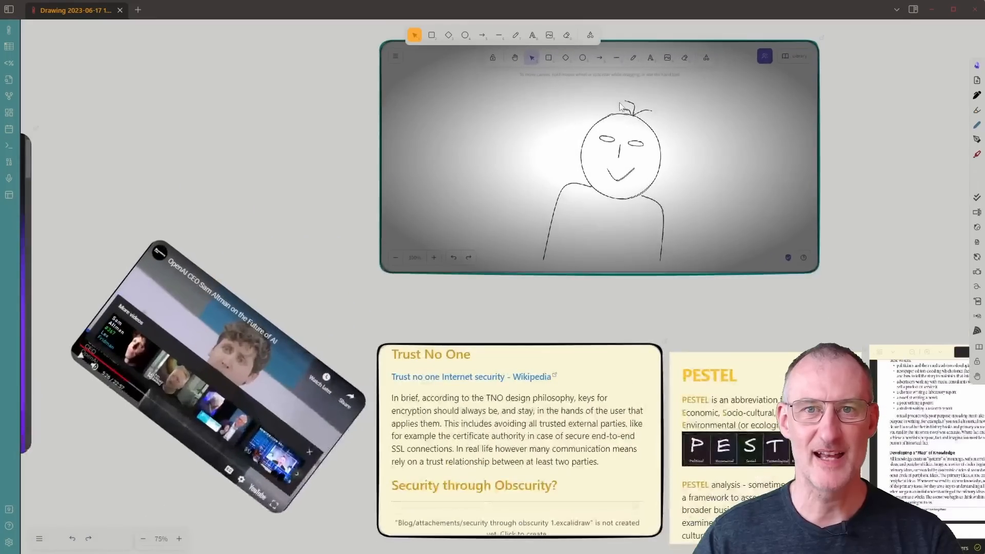
{"action": "left_click_drag", "start_coordinate": [699, 92], "coordinate": [629, 217]}
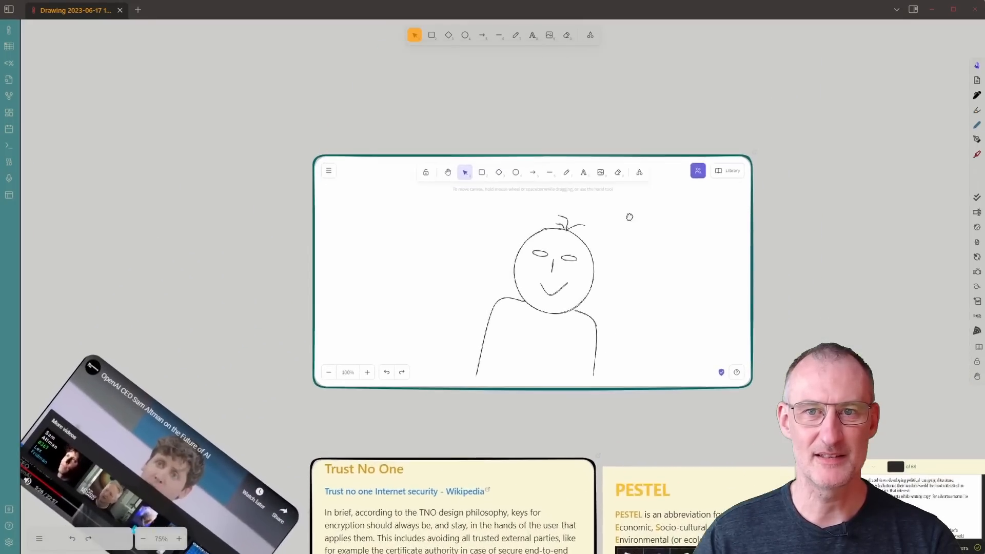
{"action": "scroll", "coordinate": [630, 217], "scroll_direction": "up", "scroll_amount": 3, "text": "ctrl"}
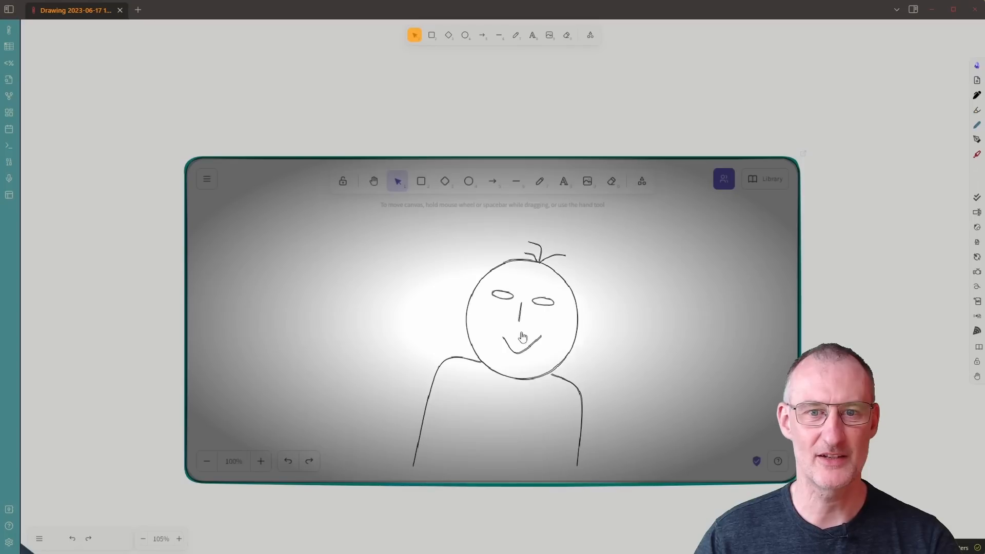
{"action": "left_click", "coordinate": [518, 323]}
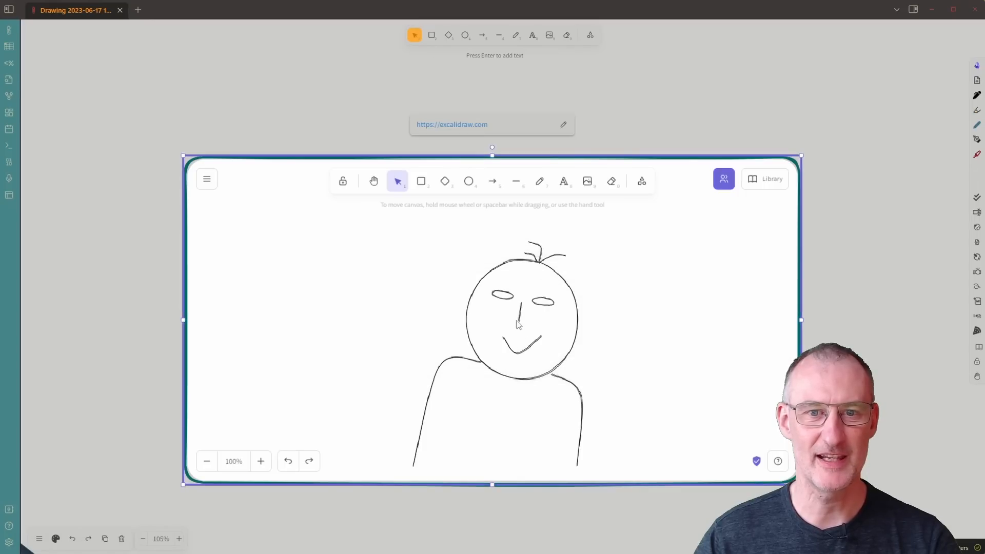
{"action": "left_click", "coordinate": [446, 182]}
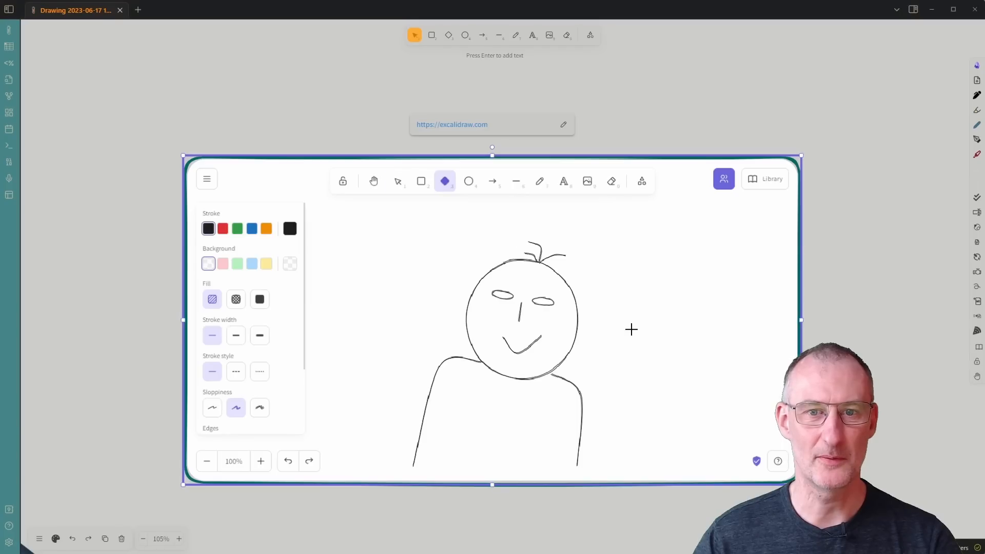
{"action": "mouse_move", "coordinate": [612, 234]}
{"action": "left_mouse_down"}
{"action": "mouse_move", "coordinate": [684, 284]}
{"action": "mouse_move", "coordinate": [692, 316]}
{"action": "left_mouse_up"}
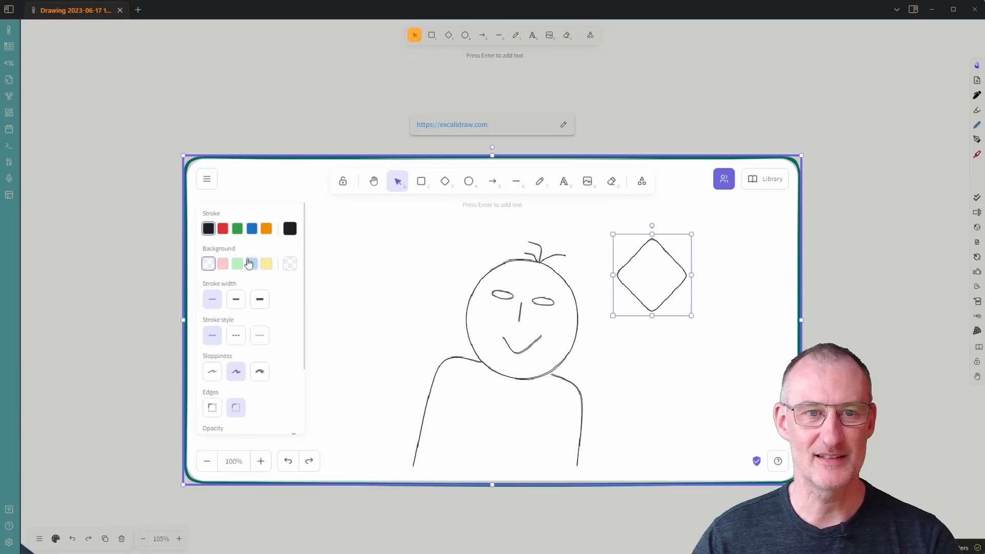
Step: Give the diamond a blue stroke and a light blue background, and leave the embedded canvas
{"action": "left_click", "coordinate": [252, 229]}
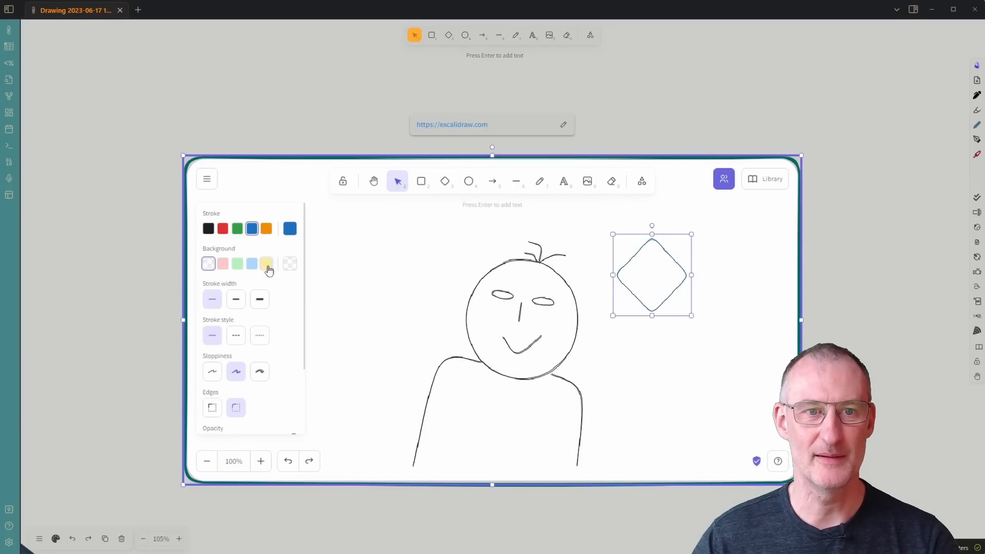
{"action": "left_click", "coordinate": [251, 264]}
{"action": "left_click", "coordinate": [326, 266]}
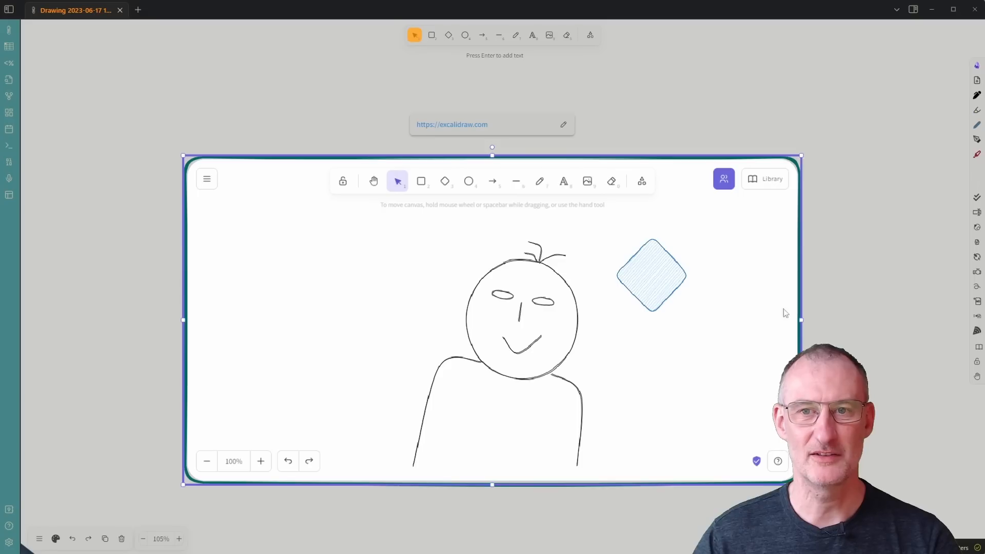
{"action": "left_click", "coordinate": [888, 309]}
Step: Move the excalidraw.com frame slightly up and to the right, farther from the Trust No One note
{"action": "scroll", "coordinate": [866, 311], "scroll_direction": "down", "scroll_amount": 5}
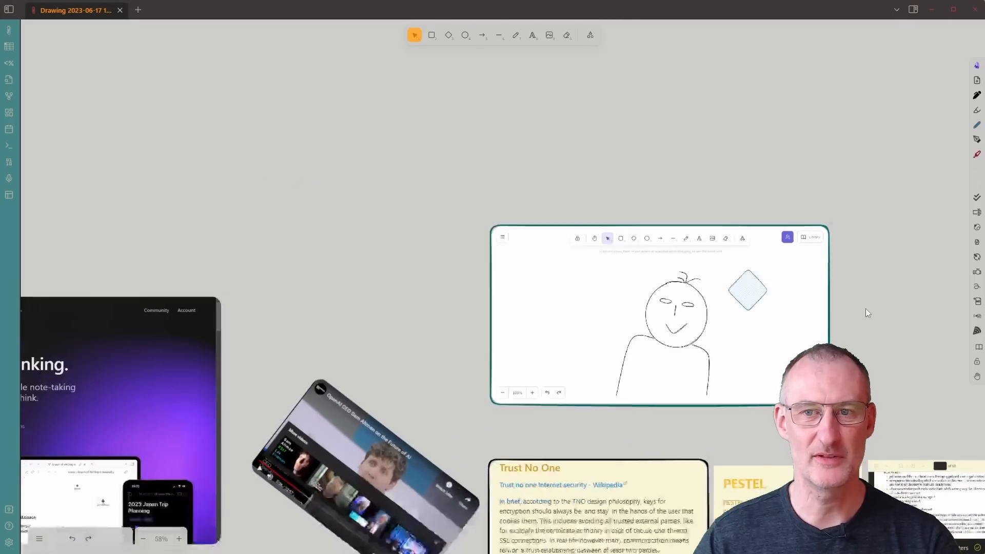
{"action": "scroll", "coordinate": [865, 308], "scroll_direction": "down", "scroll_amount": 1}
{"action": "left_click_drag", "start_coordinate": [857, 344], "coordinate": [921, 229]}
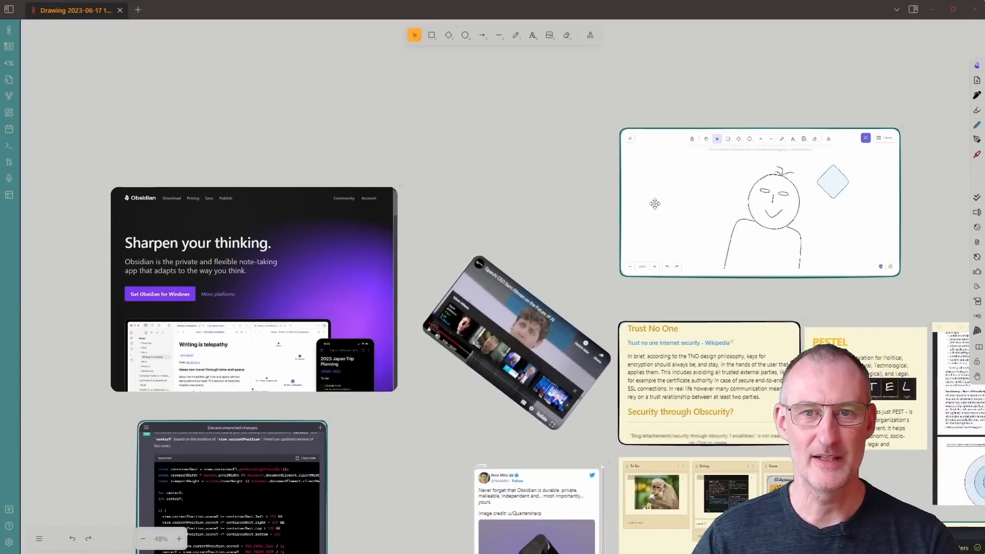
{"action": "left_click_drag", "start_coordinate": [672, 252], "coordinate": [708, 237]}
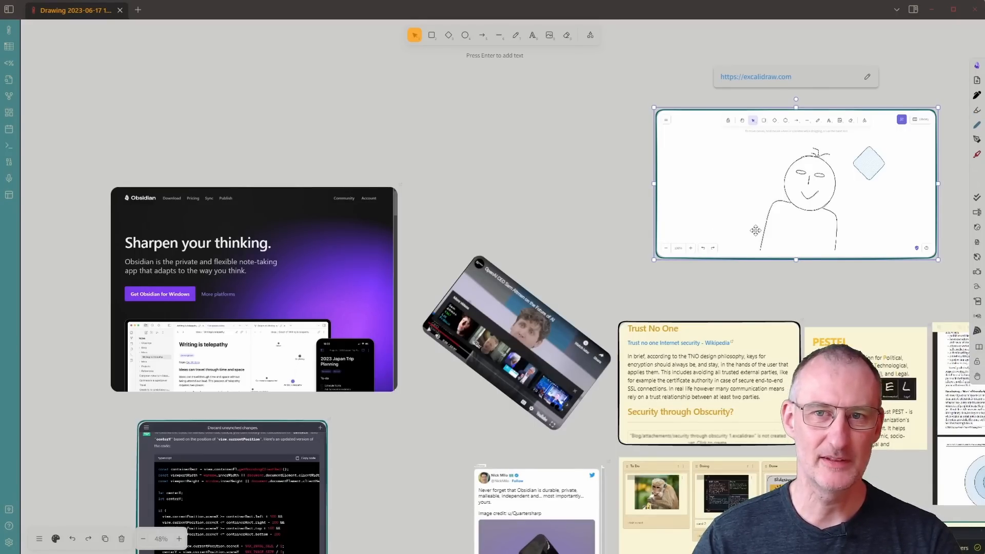
Step: Insert the vault file Boston Box.excalidraw.md as an image and place it above the tilted YouTube frame
{"action": "left_click", "coordinate": [977, 82]}
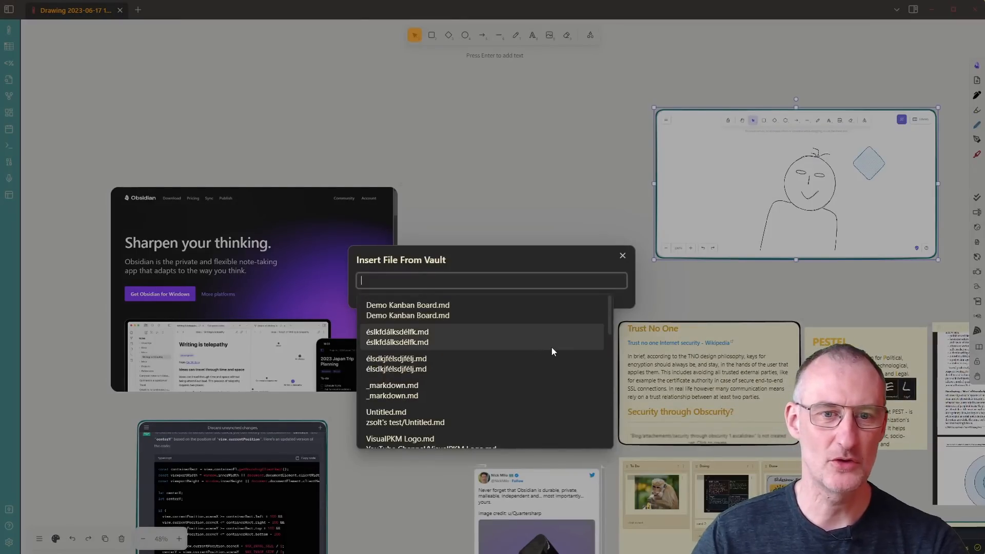
{"action": "type", "text": "b"}
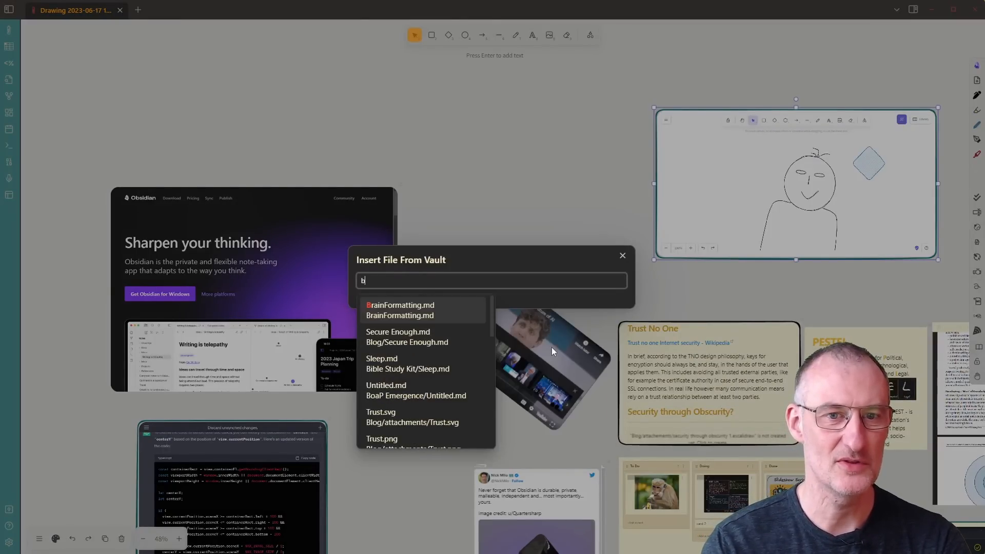
{"action": "type", "text": "oston"}
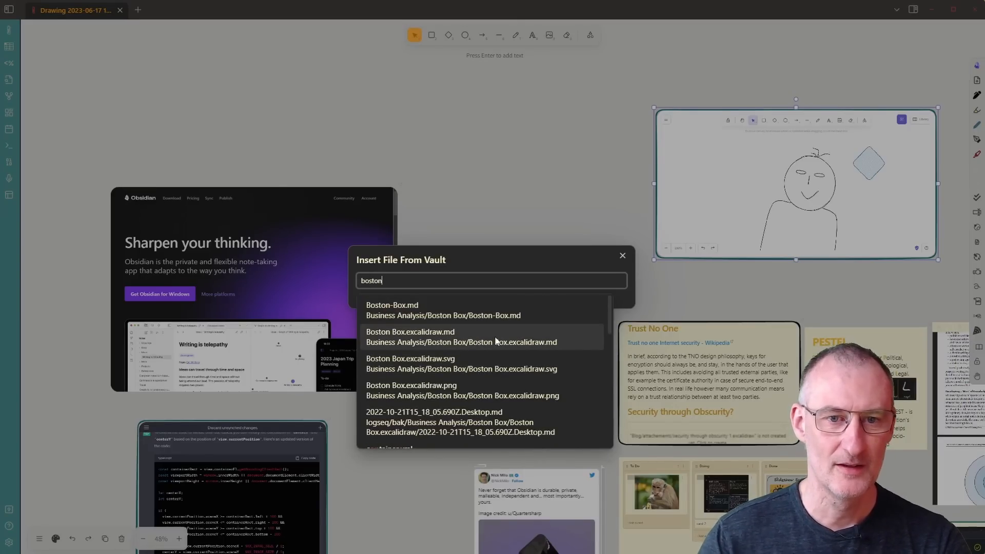
{"action": "left_click", "coordinate": [431, 338]}
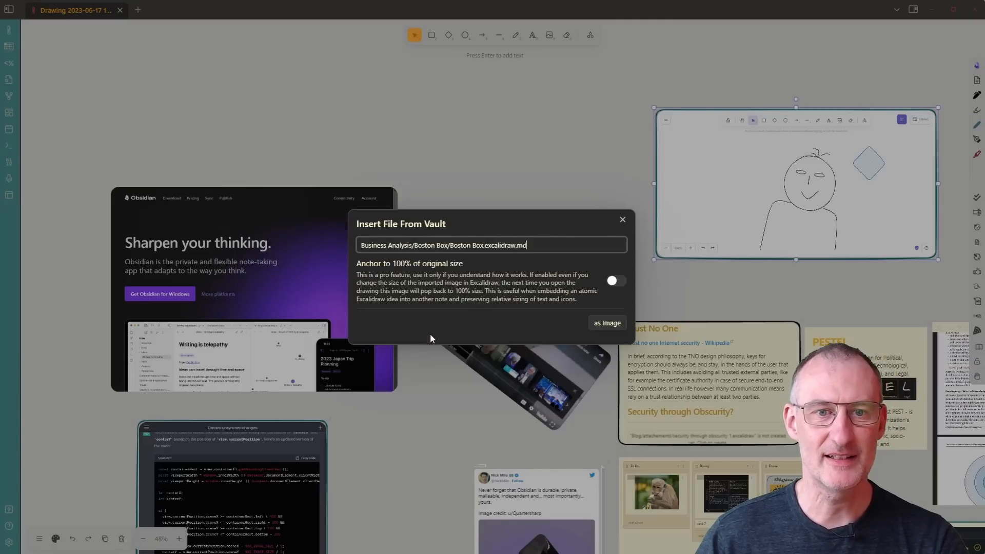
{"action": "left_click", "coordinate": [599, 323]}
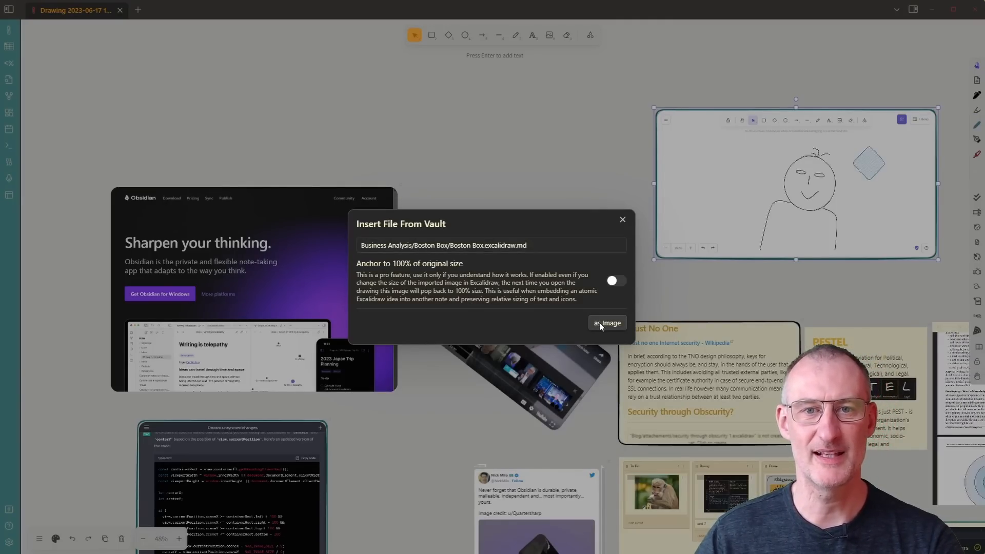
{"action": "left_click_drag", "start_coordinate": [530, 256], "coordinate": [534, 124]}
{"action": "left_click", "coordinate": [529, 184]}
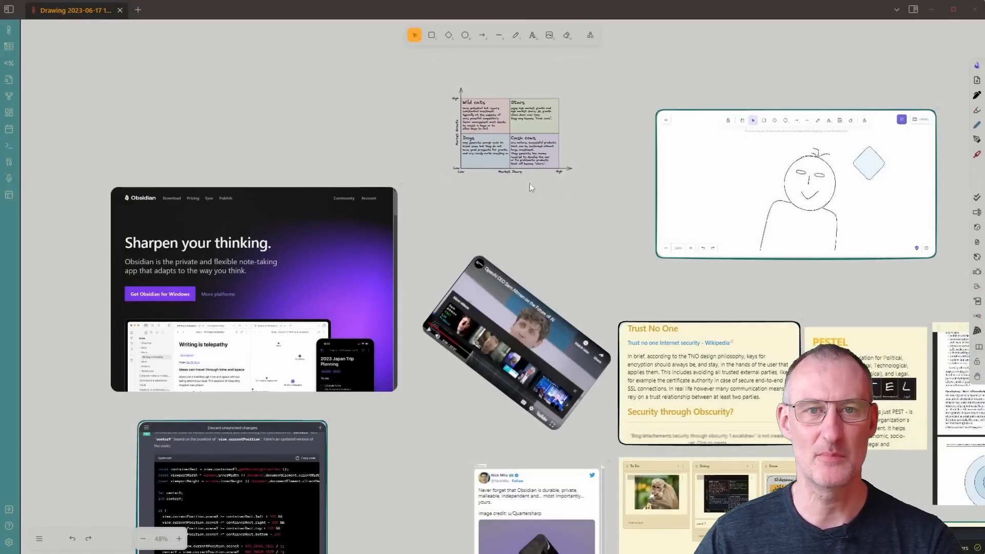
Step: Enlarge the Boston Box image and shift it right, centred above the tilted YouTube frame
{"action": "left_click", "coordinate": [500, 146]}
{"action": "left_click_drag", "start_coordinate": [446, 176], "coordinate": [374, 233]}
{"action": "left_click_drag", "start_coordinate": [475, 158], "coordinate": [529, 157]}
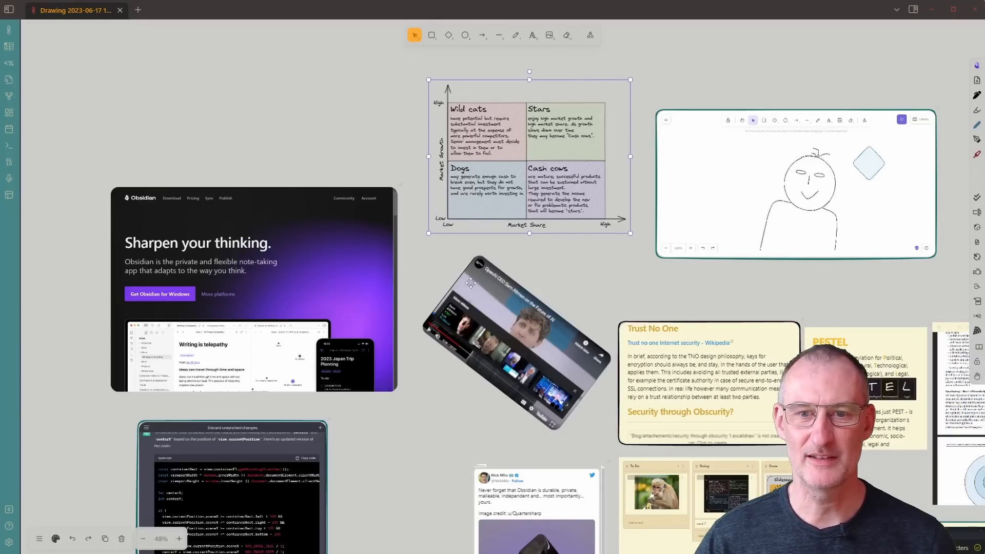
{"action": "left_click", "coordinate": [451, 428]}
Step: Spread out the excalidraw.com frame, the PDF, the PESTEL note and the Trust No One note to make space between them
{"action": "scroll", "coordinate": [450, 420], "scroll_direction": "down", "scroll_amount": 2}
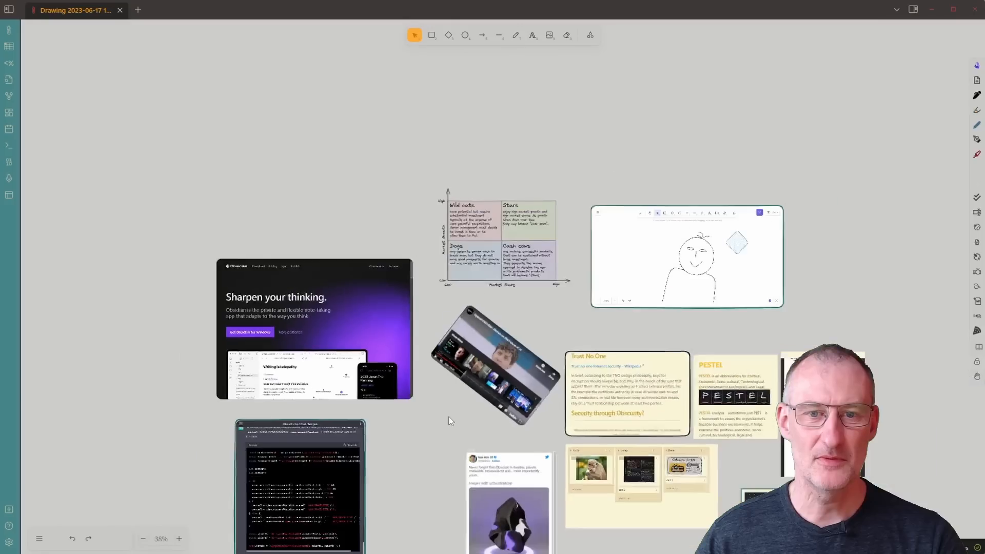
{"action": "left_click_drag", "start_coordinate": [449, 421], "coordinate": [372, 307]}
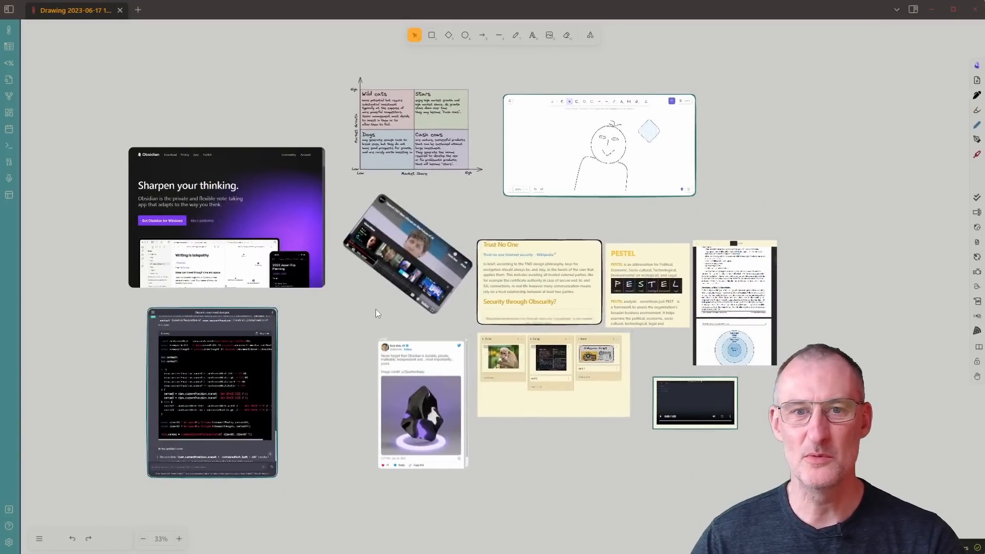
{"action": "left_click_drag", "start_coordinate": [649, 157], "coordinate": [800, 129]}
{"action": "left_click_drag", "start_coordinate": [733, 288], "coordinate": [872, 285]}
{"action": "left_click_drag", "start_coordinate": [650, 290], "coordinate": [746, 247]}
{"action": "left_click_drag", "start_coordinate": [547, 279], "coordinate": [609, 226]}
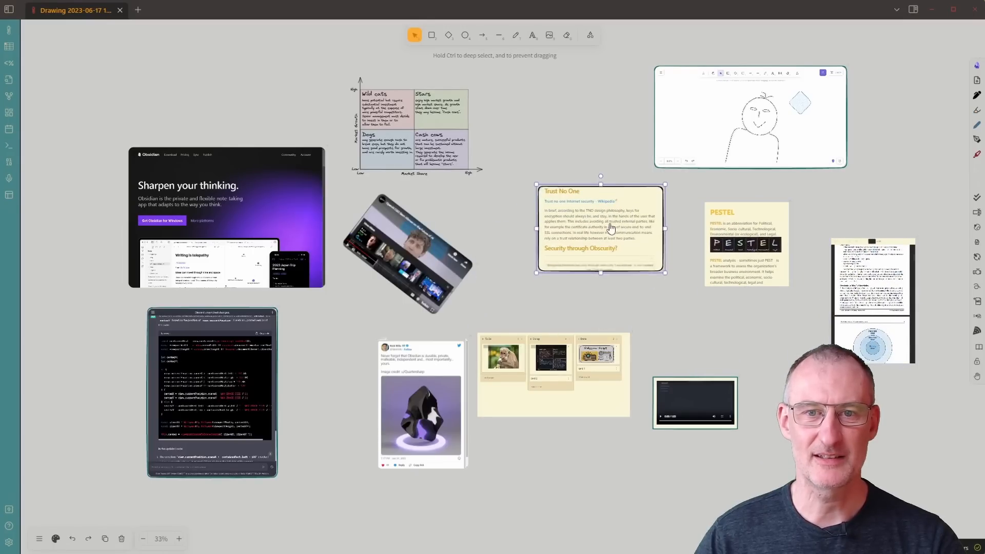
Step: Connect the YouTube frame to the excalidraw.com frame with an upward-curved arrow, and move the YouTube frame slightly down and right
{"action": "left_click", "coordinate": [482, 37]}
{"action": "left_click", "coordinate": [430, 224]}
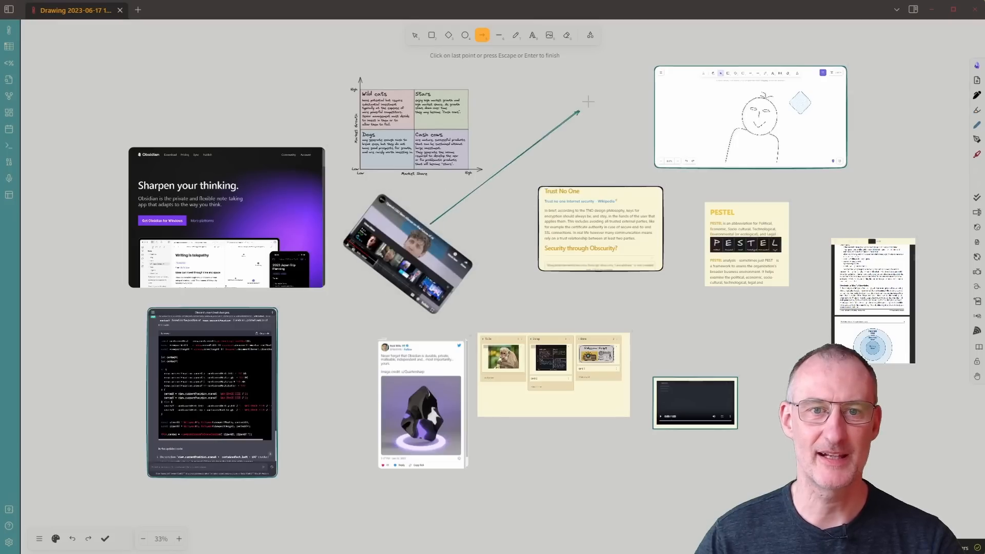
{"action": "left_click", "coordinate": [656, 118]}
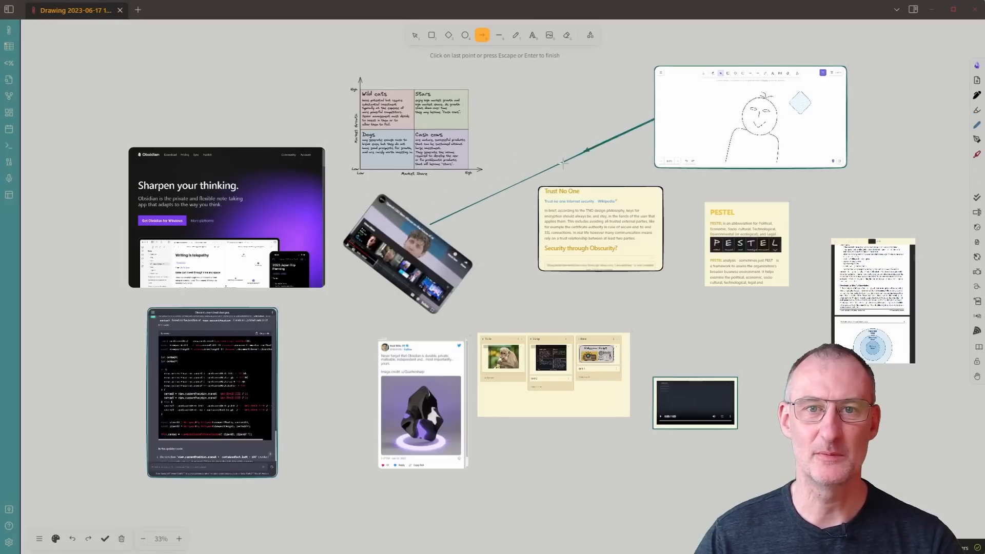
{"action": "key", "text": "Escape"}
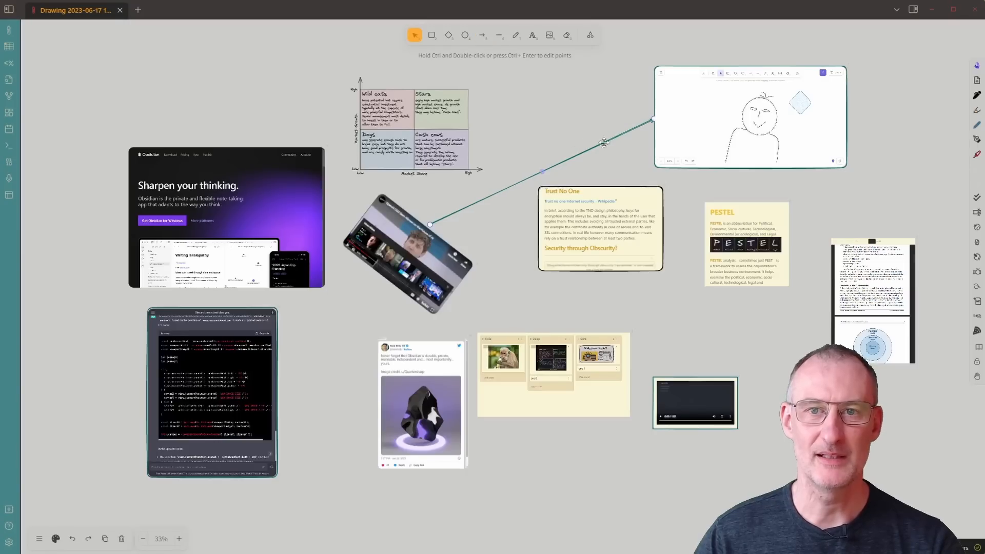
{"action": "left_click_drag", "start_coordinate": [542, 171], "coordinate": [543, 128]}
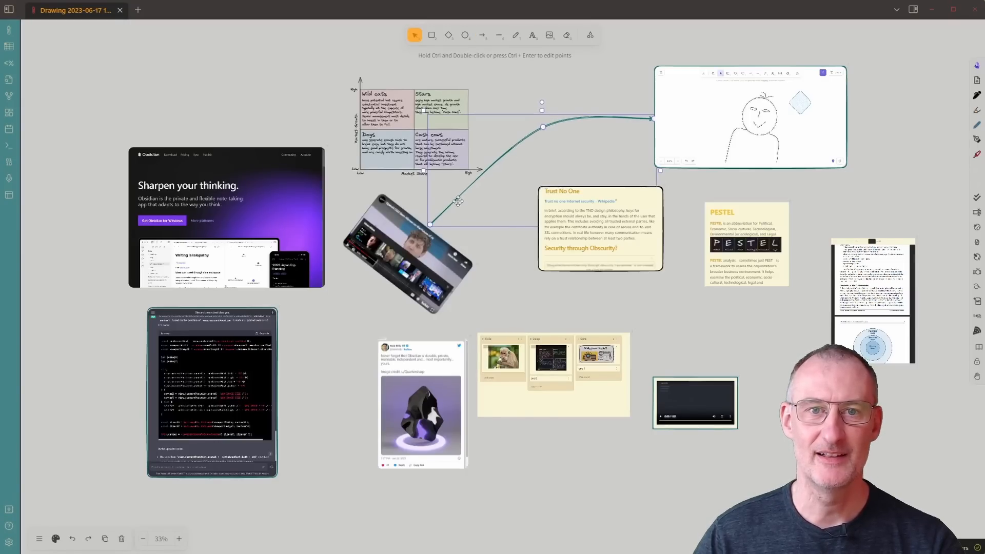
{"action": "left_click_drag", "start_coordinate": [441, 226], "coordinate": [480, 248]}
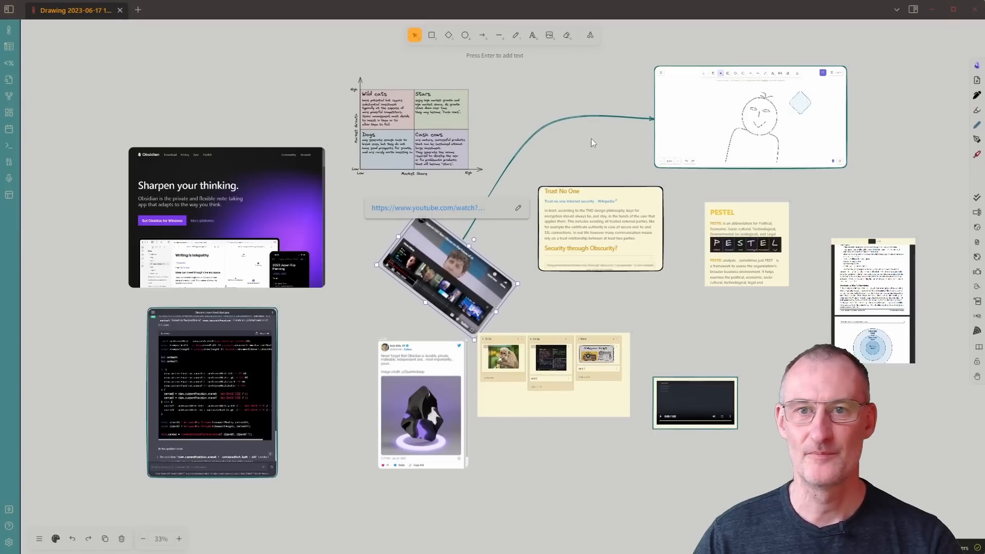
Step: Label the curved arrow "A relationshipo" and set the label's font size to XL
{"action": "double_click", "coordinate": [557, 122]}
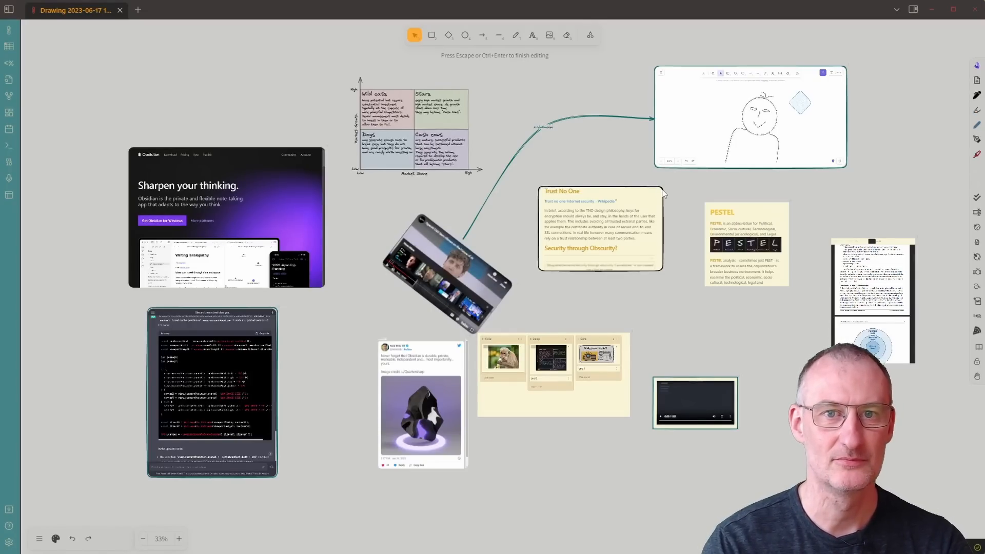
{"action": "key", "text": "Escape"}
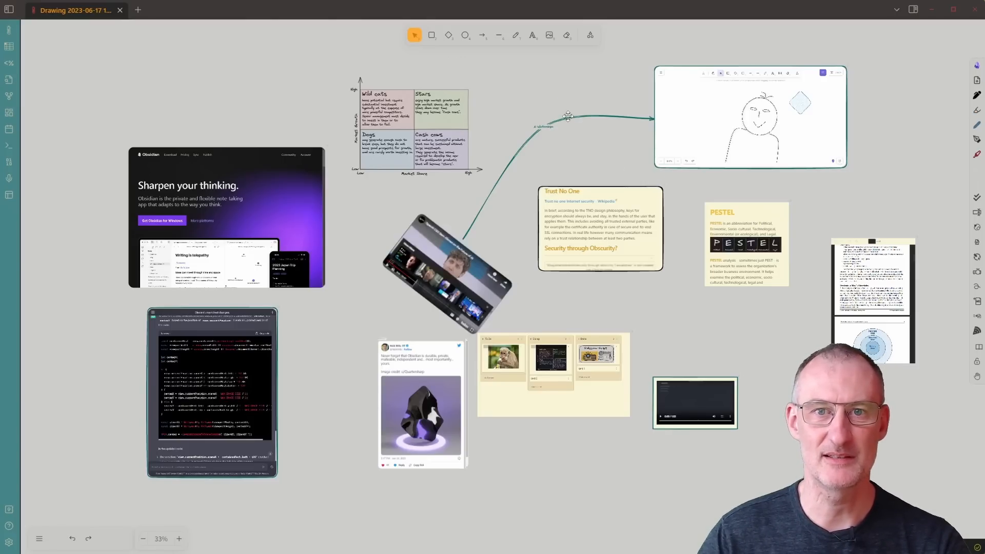
{"action": "left_click", "coordinate": [55, 538]}
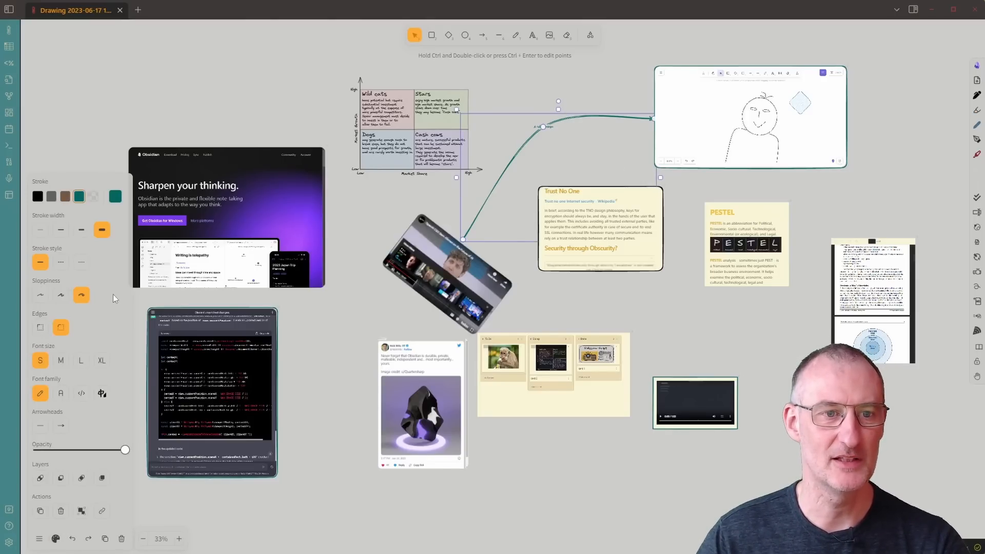
{"action": "left_click", "coordinate": [102, 360]}
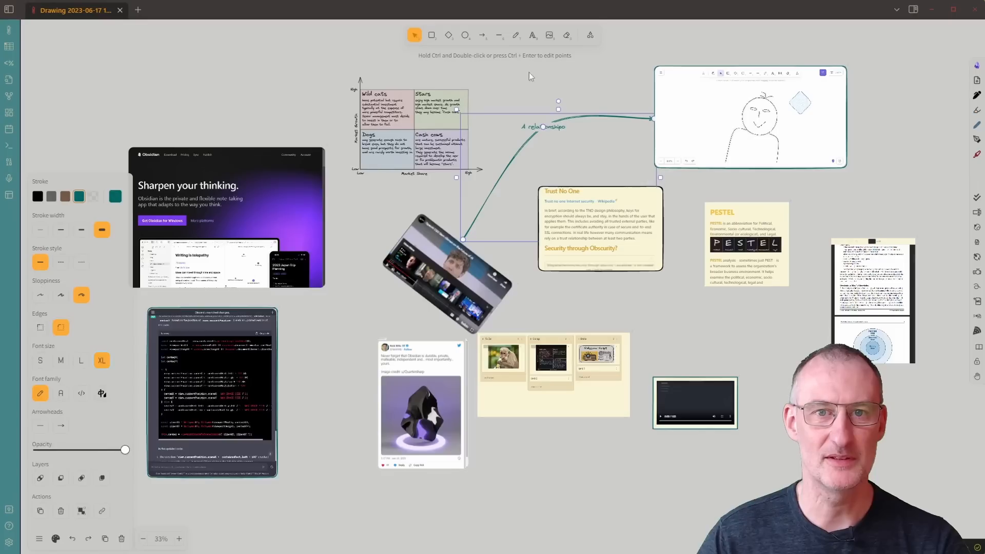
{"action": "left_click", "coordinate": [550, 73]}
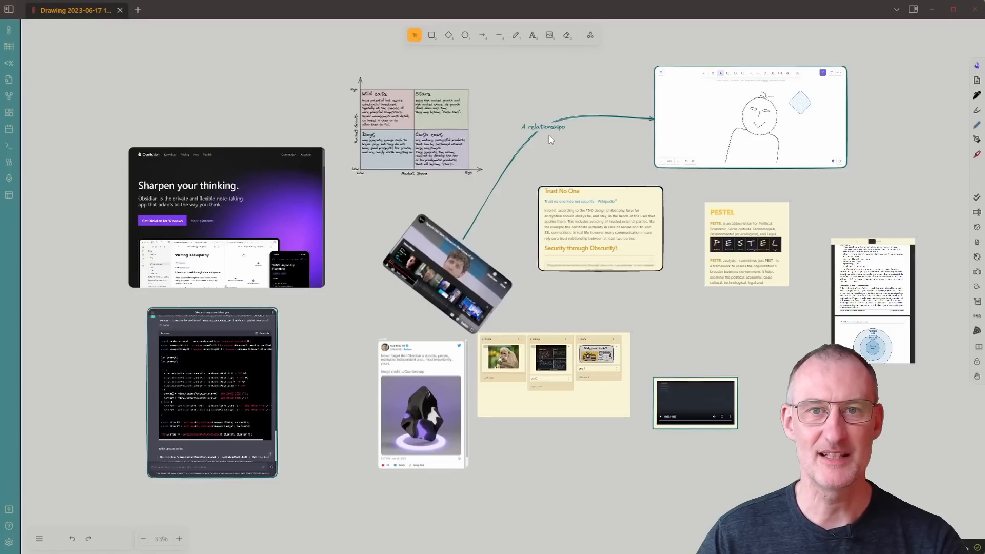
Step: Draw a large diamond and centre it around the Trust No One note
{"action": "scroll", "coordinate": [551, 119], "scroll_direction": "up", "scroll_amount": 4}
{"action": "scroll", "coordinate": [551, 119], "scroll_direction": "up", "scroll_amount": 3}
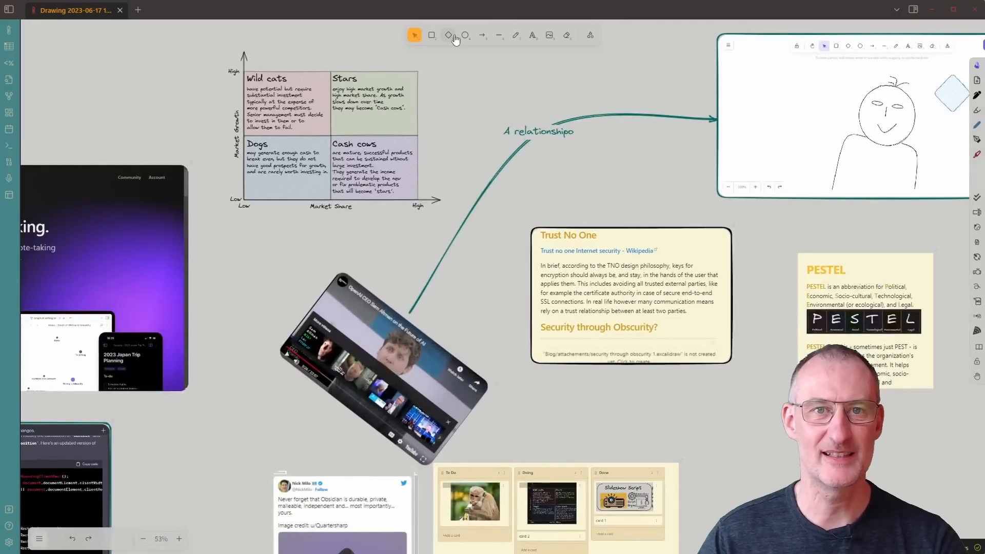
{"action": "scroll", "coordinate": [485, 94], "scroll_direction": "down", "scroll_amount": 3}
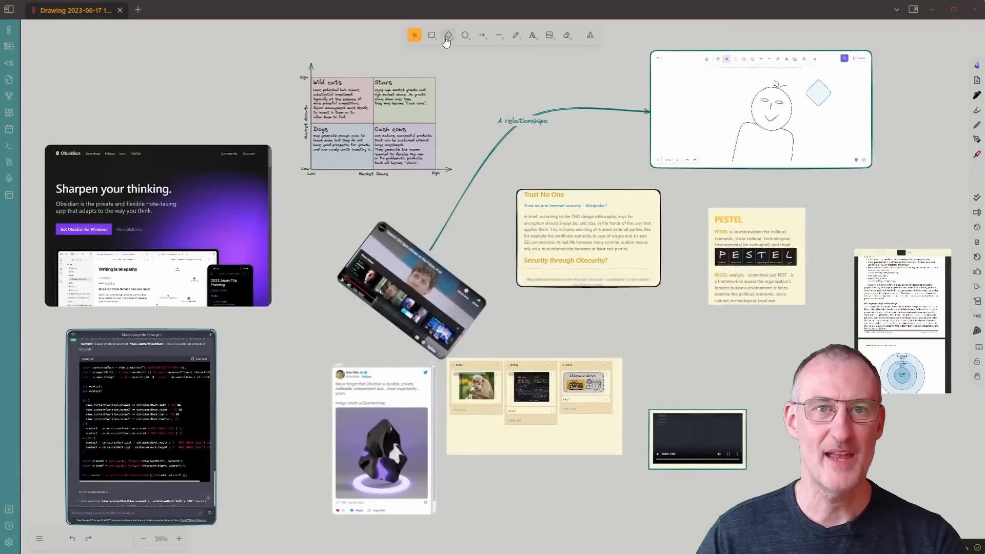
{"action": "left_click", "coordinate": [447, 36]}
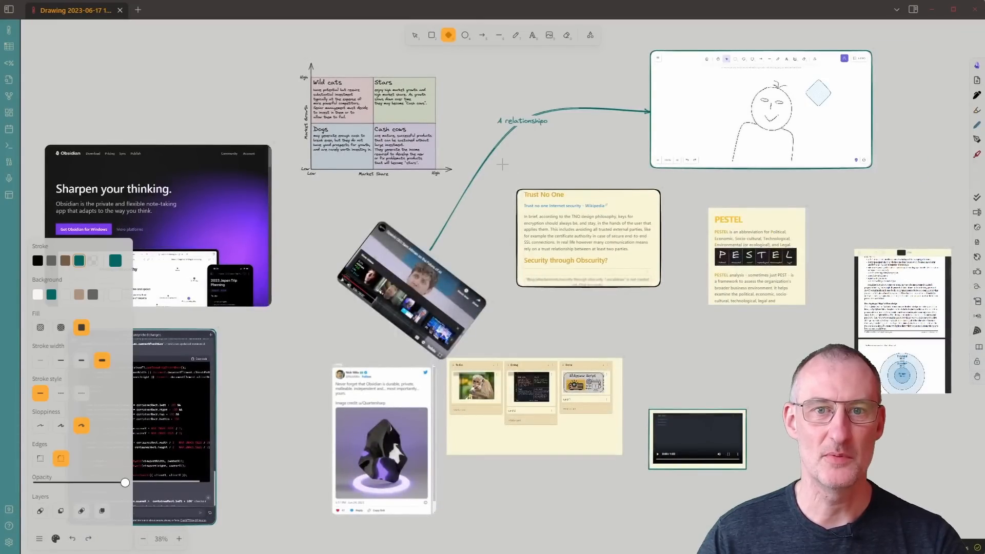
{"action": "left_click_drag", "start_coordinate": [501, 163], "coordinate": [718, 356]}
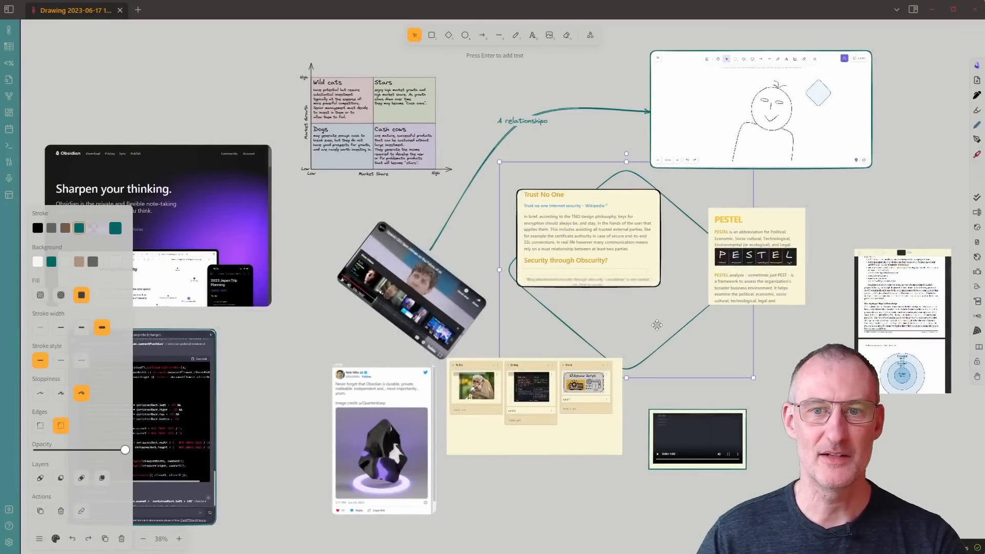
{"action": "left_click_drag", "start_coordinate": [652, 310], "coordinate": [650, 305]}
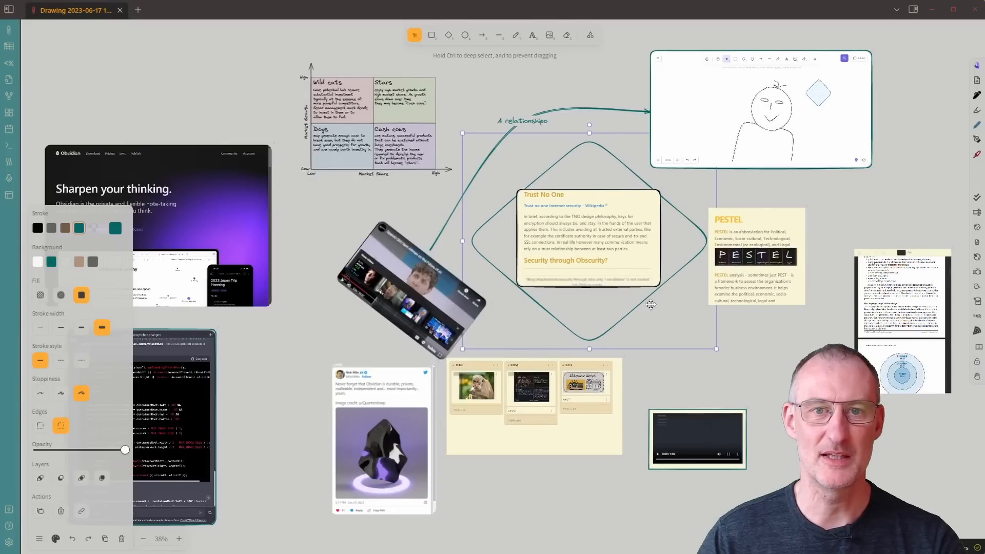
Step: Add the text "Addional text" inside the diamond, just above the Trust No One note
{"action": "left_click", "coordinate": [532, 36]}
{"action": "left_click", "coordinate": [555, 177]}
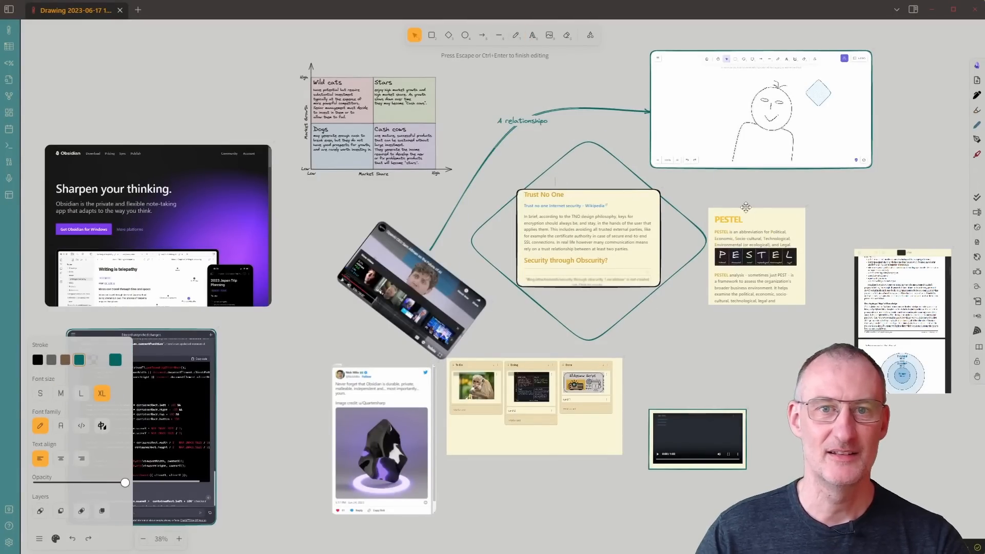
{"action": "type", "text": "Addtion"}
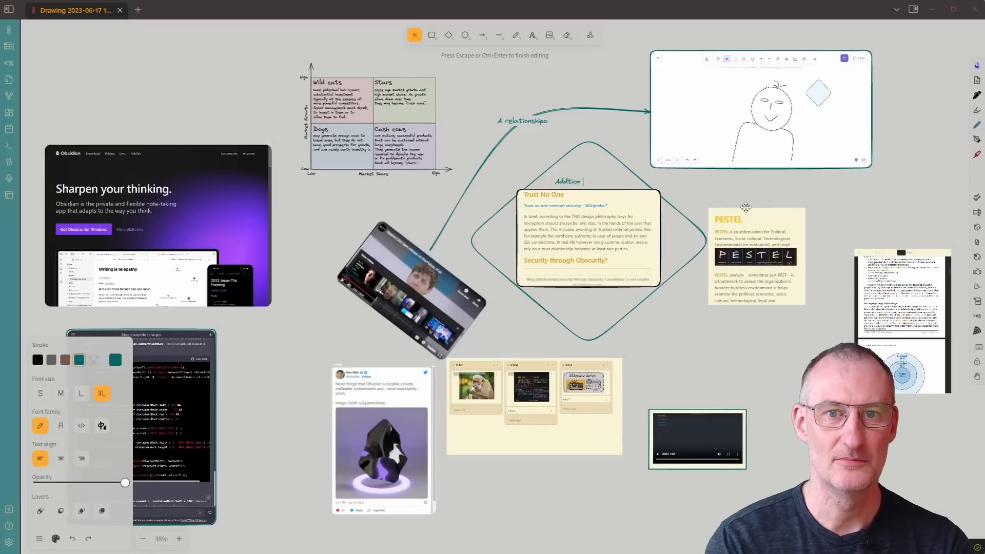
{"action": "type", "text": " te"}
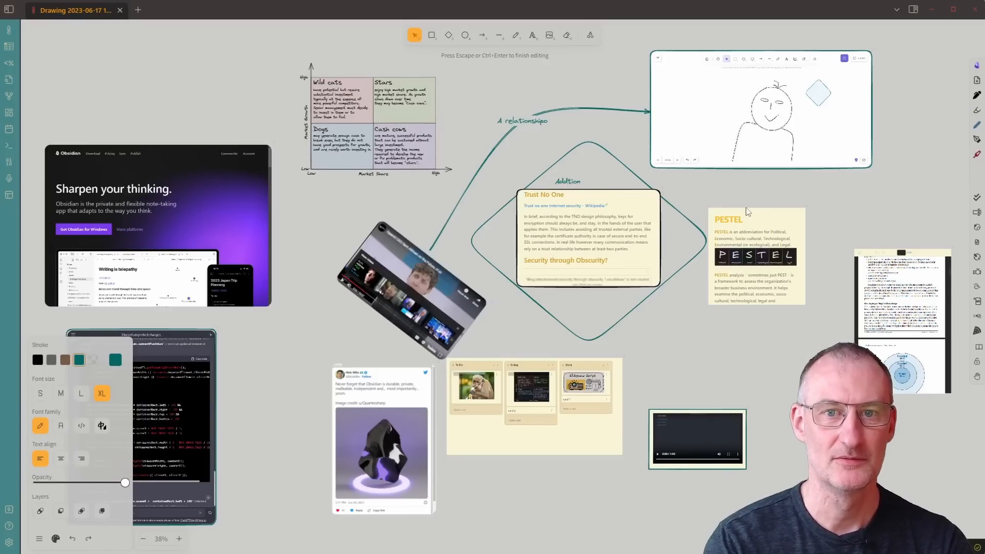
{"action": "type", "text": " text"}
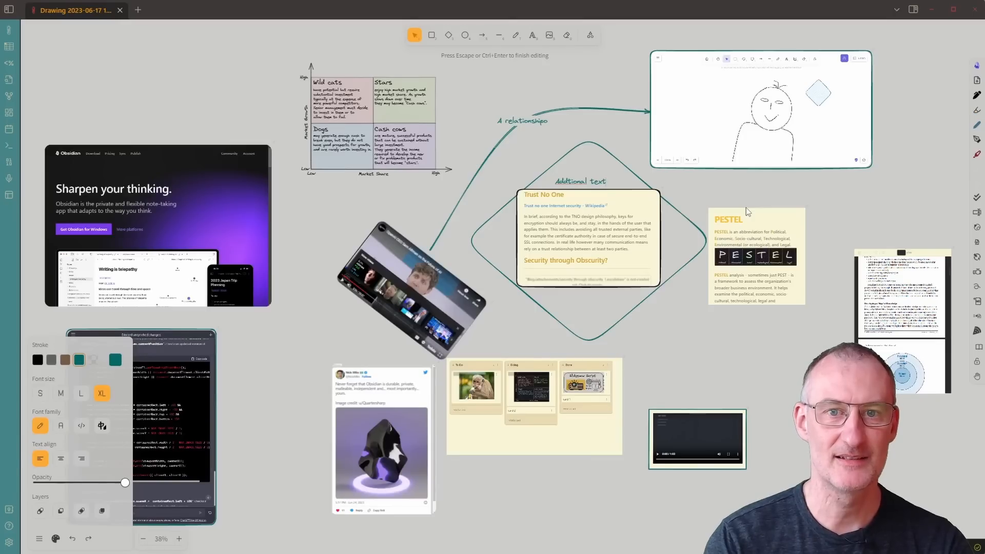
{"action": "key", "text": "Left"}
{"action": "key", "text": "Left"}
{"action": "key", "text": "Left"}
{"action": "key", "text": "Left"}
{"action": "key", "text": "Left"}
{"action": "key", "text": "Left"}
{"action": "key", "text": "Left"}
{"action": "key", "text": "Left"}
{"action": "key", "text": "Left"}
{"action": "key", "text": "Left"}
{"action": "key", "text": "BackSpace"}
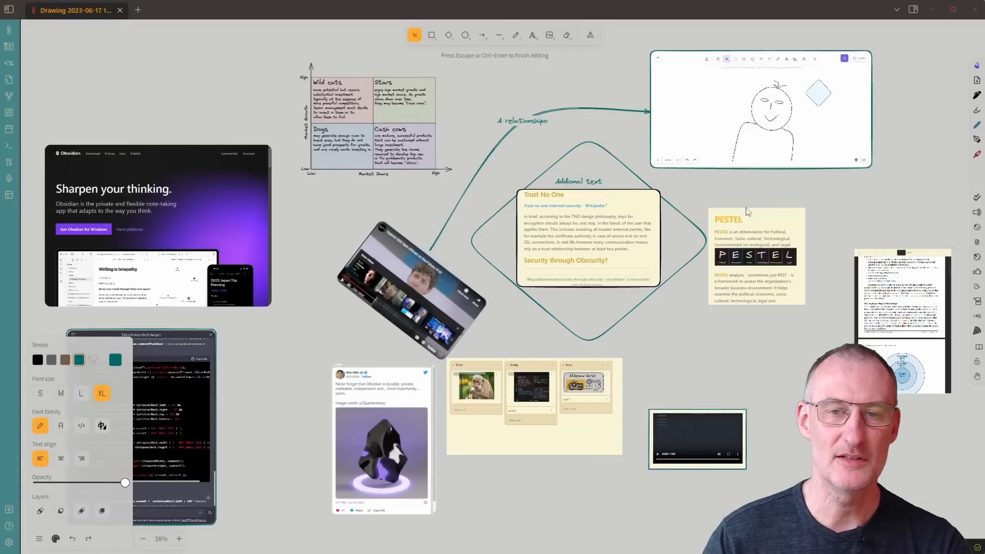
{"action": "key", "text": "Escape"}
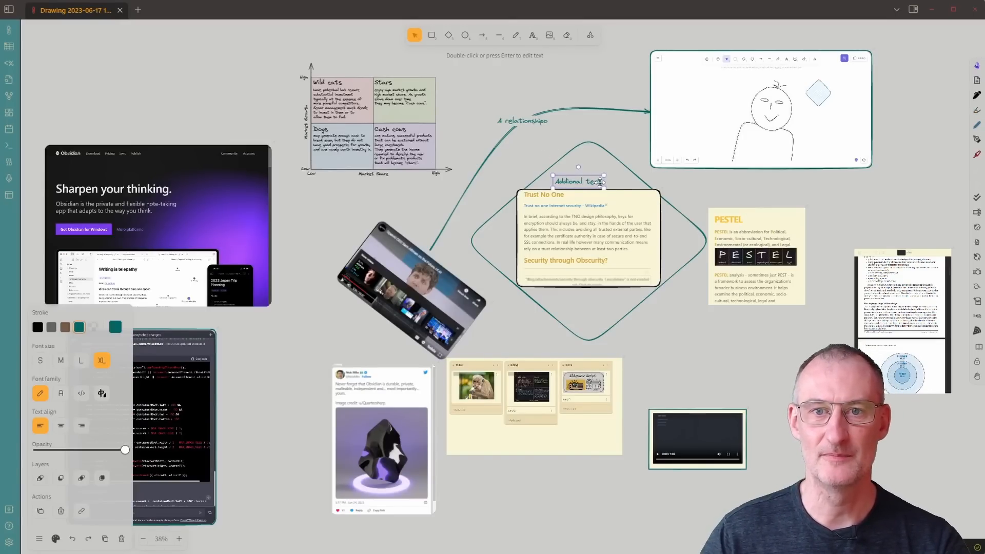
Step: Enlarge the text above the Trust No One note to several times its size and correct its wording to "Additonal text"
{"action": "left_click_drag", "start_coordinate": [603, 176], "coordinate": [524, 151]}
{"action": "double_click", "coordinate": [542, 163]}
{"action": "left_click", "coordinate": [542, 163]}
{"action": "type", "text": "t"}
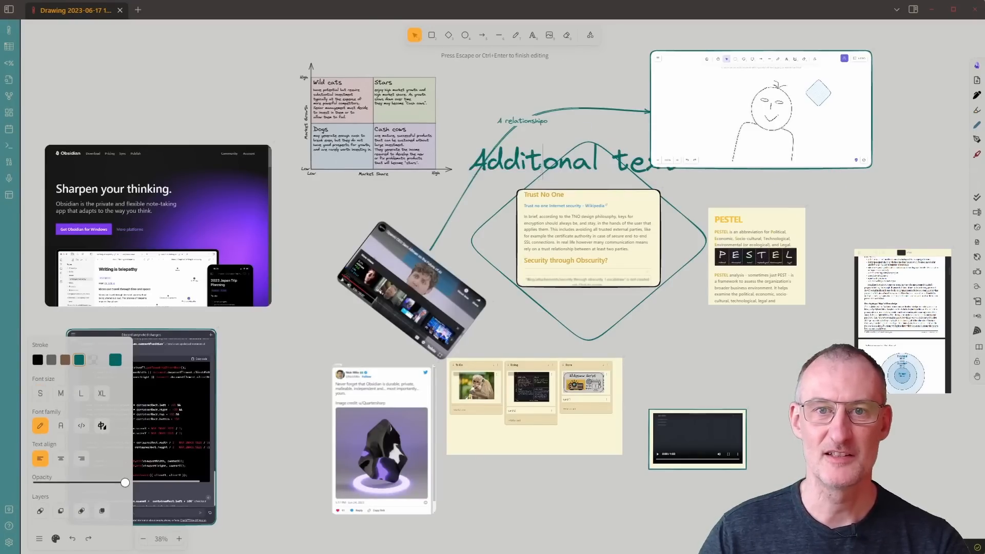
{"action": "left_click", "coordinate": [573, 157]}
{"action": "mouse_move", "coordinate": [573, 157]}
{"action": "left_mouse_down"}
{"action": "mouse_move", "coordinate": [563, 160]}
{"action": "mouse_move", "coordinate": [572, 157]}
{"action": "left_mouse_up"}
{"action": "left_click", "coordinate": [693, 199]}
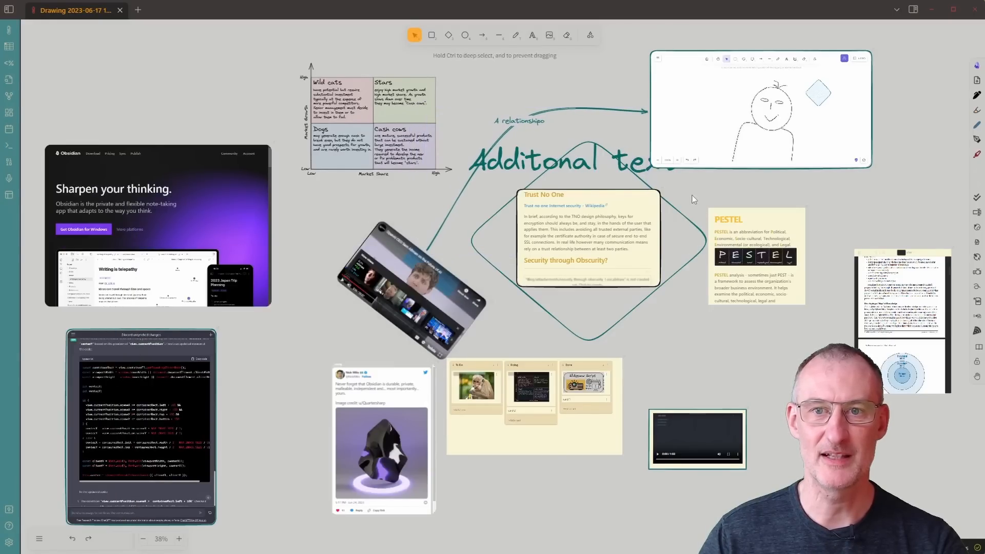
Step: Move the large text below the PESTEL note, above the embedded video frame
{"action": "left_click_drag", "start_coordinate": [631, 165], "coordinate": [795, 365]}
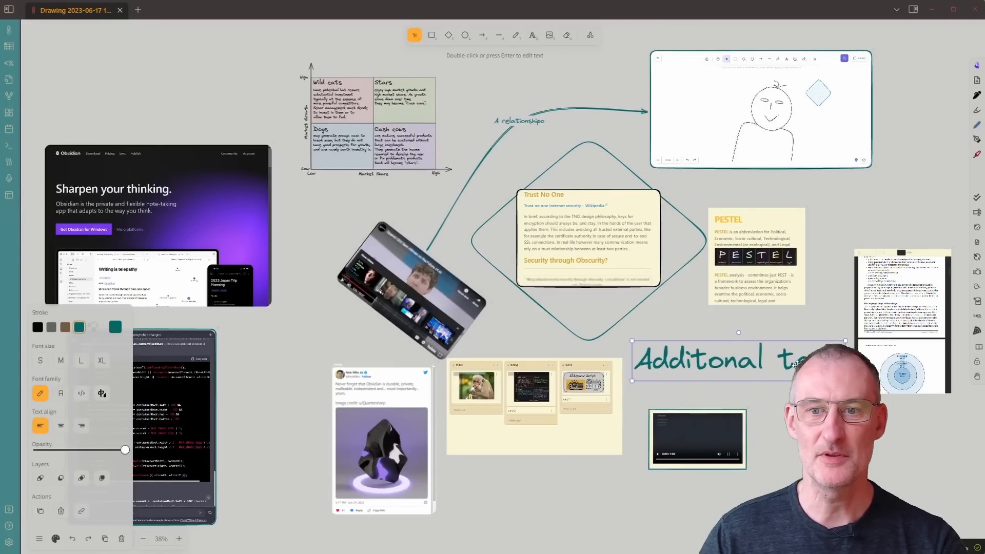
{"action": "left_click", "coordinate": [824, 422]}
{"action": "scroll", "coordinate": [825, 423], "scroll_direction": "down", "scroll_amount": 1}
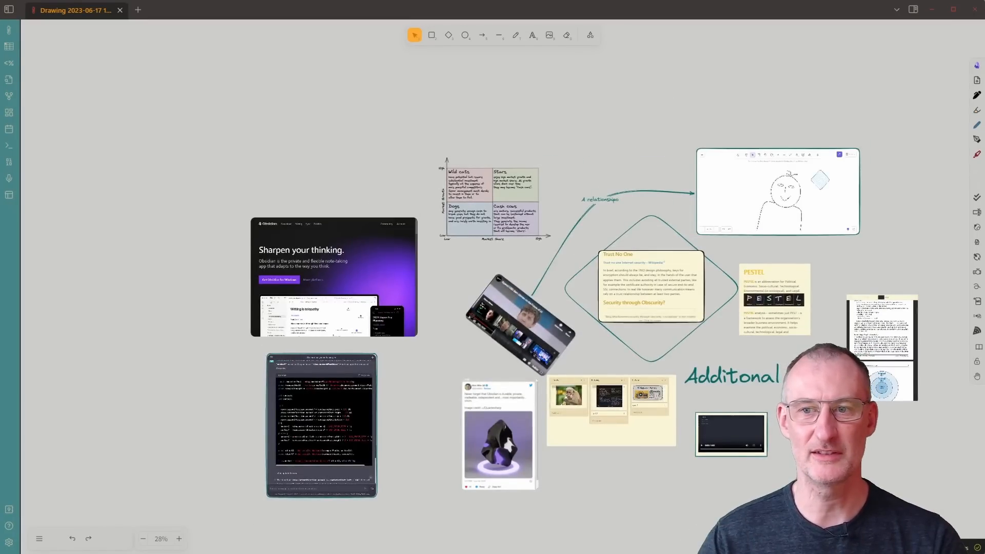
Step: Move the large "Additonal text" so it overlaps the lower edge of the embedded Kanban board
{"action": "scroll", "coordinate": [769, 457], "scroll_direction": "right", "scroll_amount": 3}
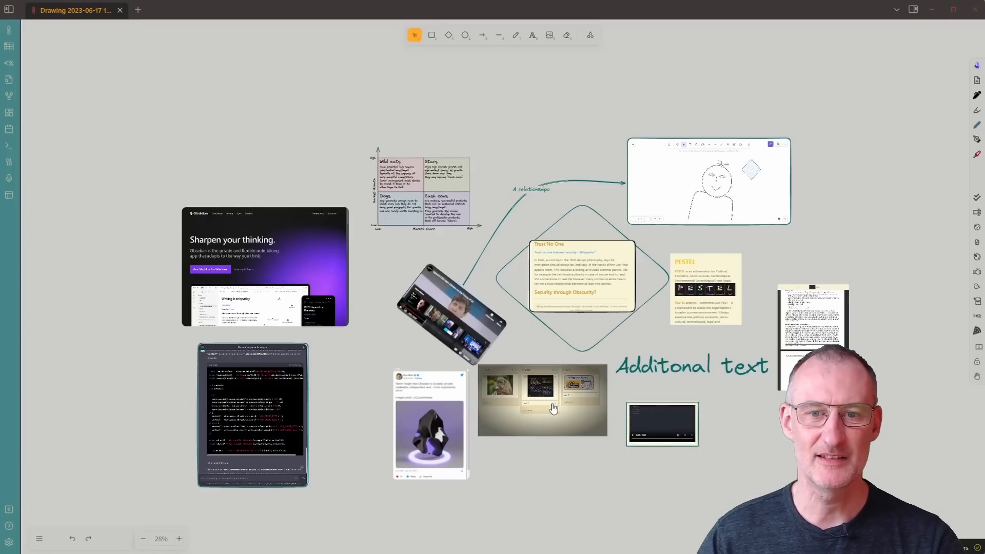
{"action": "left_click_drag", "start_coordinate": [692, 365], "coordinate": [555, 442]}
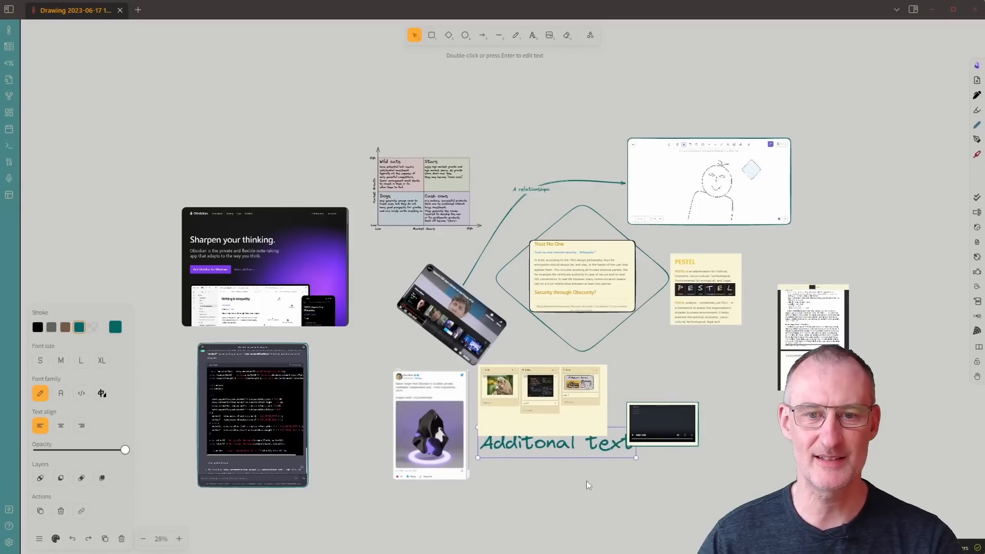
{"action": "scroll", "coordinate": [564, 454], "scroll_direction": "up", "scroll_amount": 5}
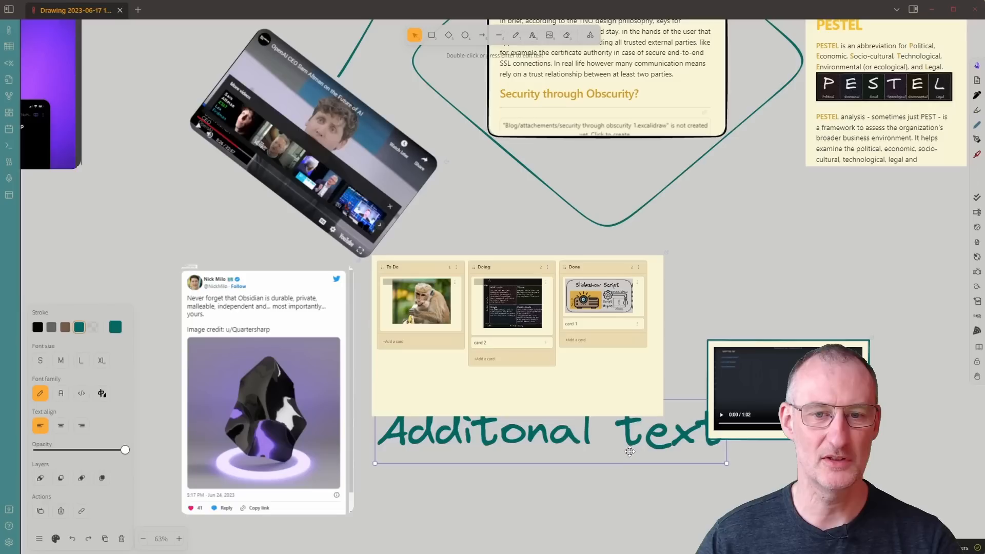
Step: Move the large text off the Kanban board, placing it over the lower corner of the diamond
{"action": "left_click_drag", "start_coordinate": [629, 451], "coordinate": [840, 242]}
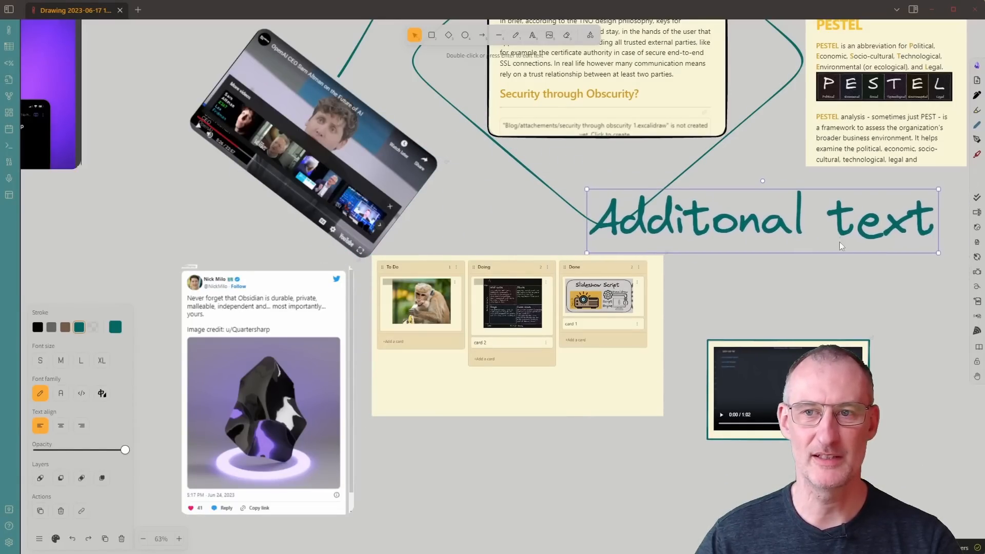
{"action": "scroll", "coordinate": [866, 282], "scroll_direction": "down", "scroll_amount": 1}
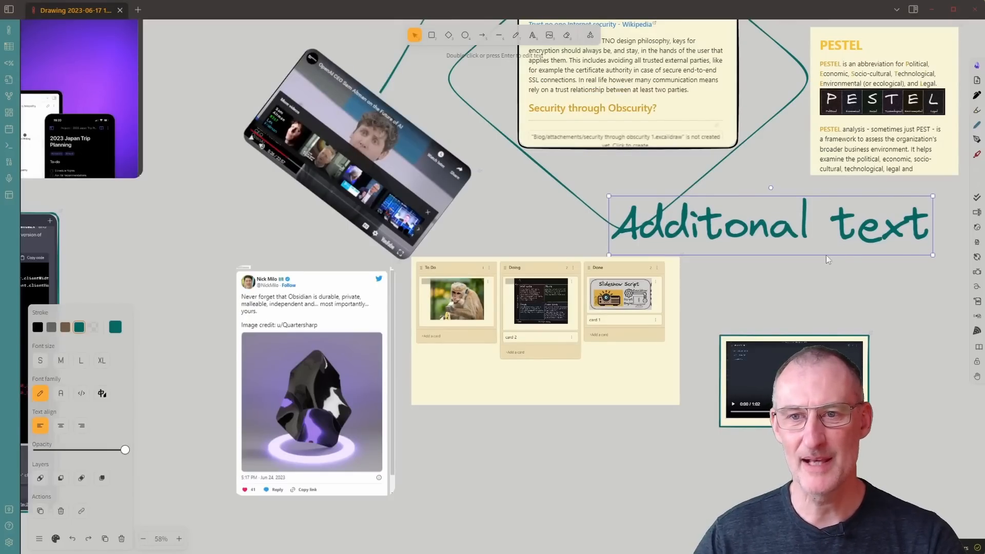
{"action": "scroll", "coordinate": [822, 277], "scroll_direction": "down", "scroll_amount": 5}
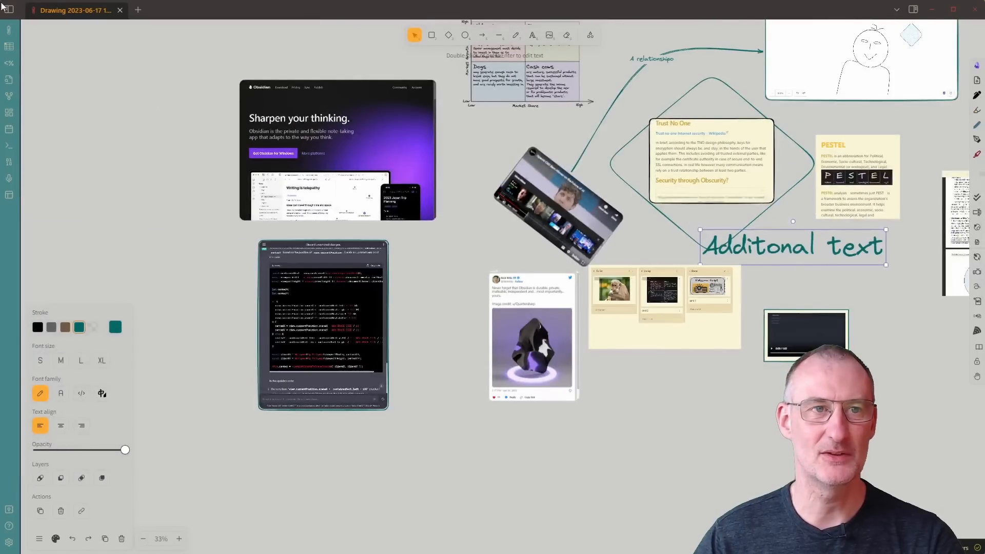
Step: Open the file explorer sidebar and create a new blank note
{"action": "left_click", "coordinate": [8, 10]}
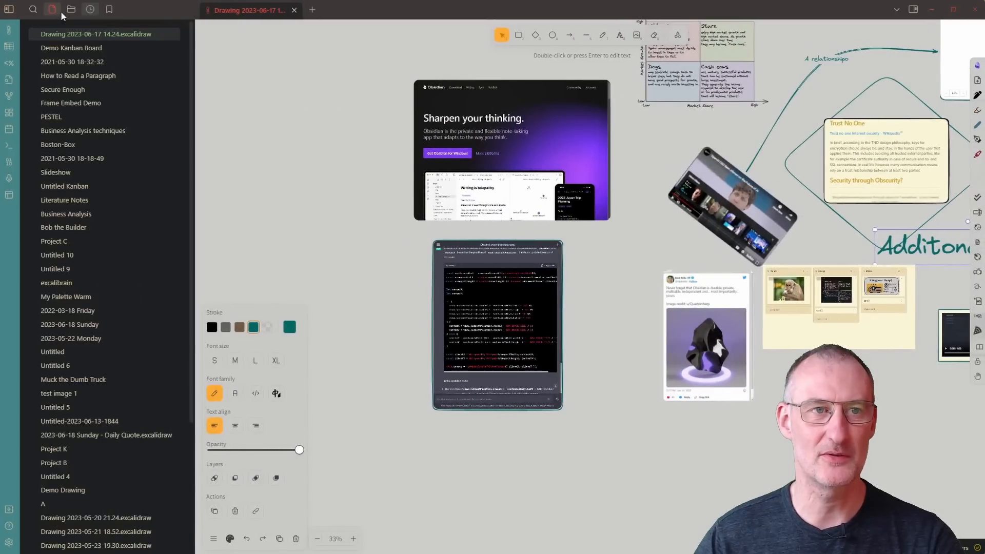
{"action": "left_click", "coordinate": [70, 10]}
{"action": "left_click", "coordinate": [82, 31]}
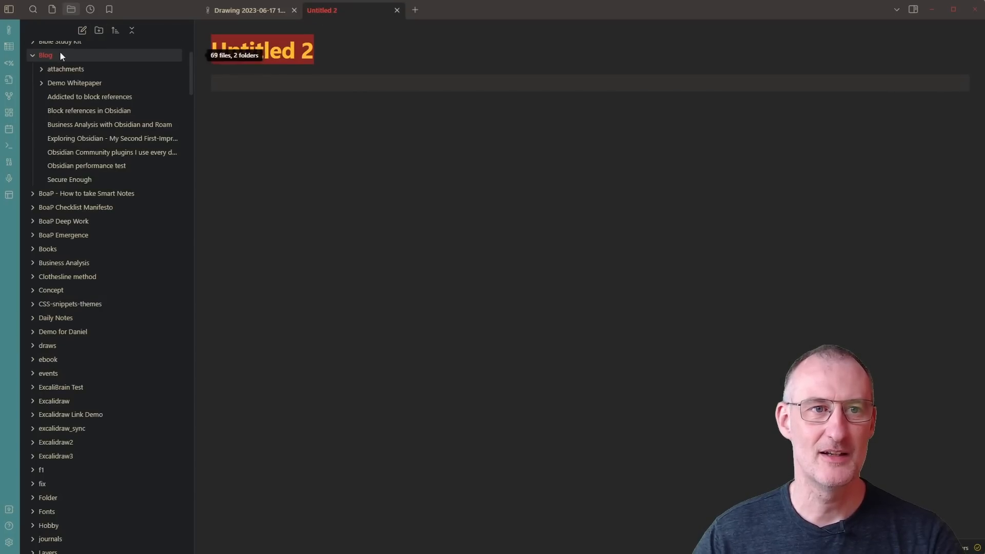
Step: Insert a link to Drawing 2023-06-17 14.24.excalidraw from the recent files into the new note and prefix it with ! to embed it
{"action": "left_click", "coordinate": [90, 11]}
{"action": "mouse_move", "coordinate": [93, 48]}
{"action": "left_mouse_down"}
{"action": "mouse_move", "coordinate": [163, 70]}
{"action": "mouse_move", "coordinate": [270, 80]}
{"action": "left_mouse_up"}
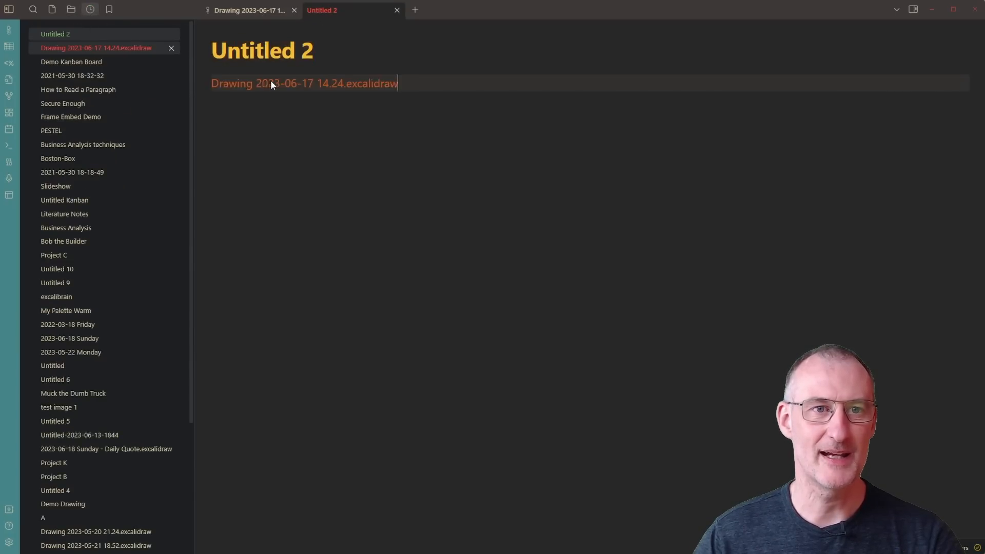
{"action": "type", "text": "$[["}
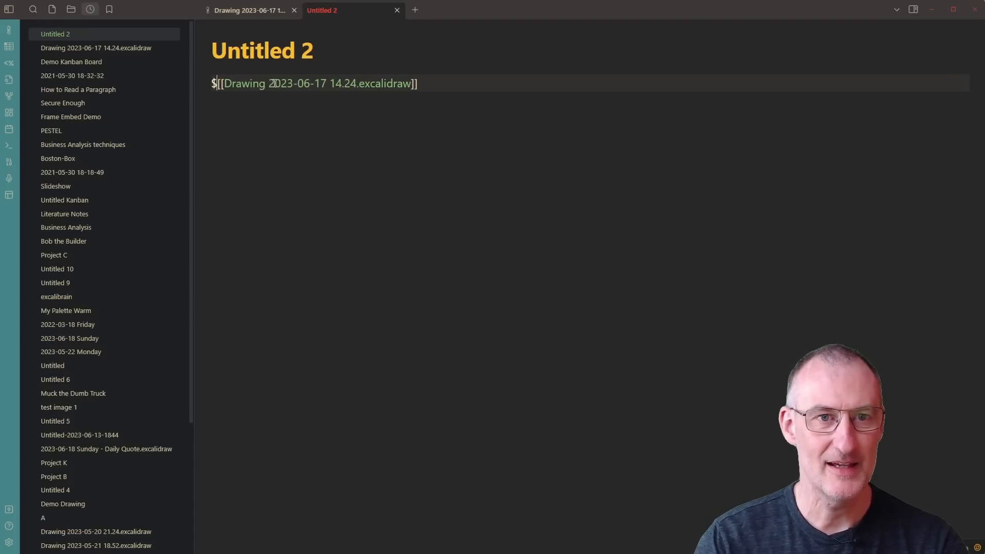
{"action": "key", "text": "BackSpace"}
{"action": "type", "text": "$"}
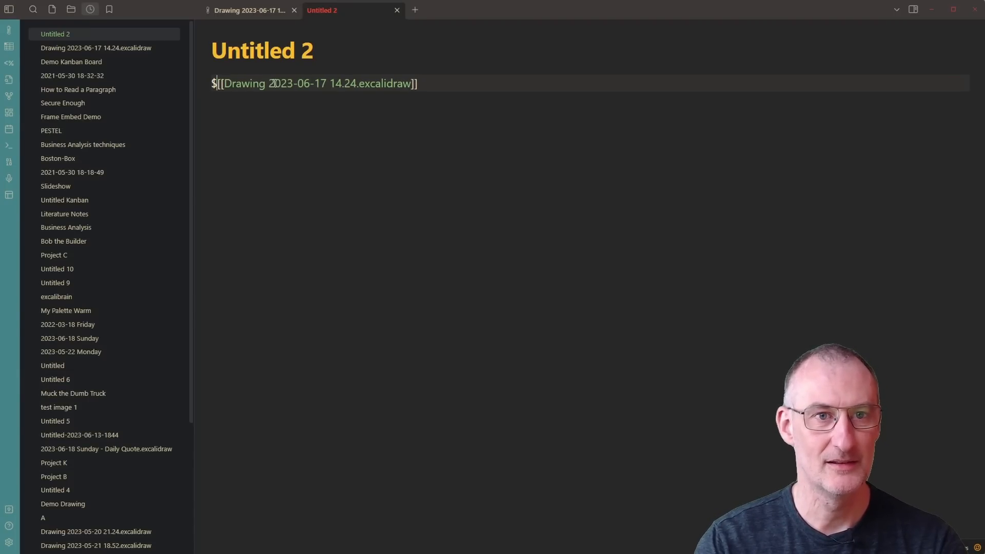
{"action": "key", "text": "BackSpace"}
{"action": "type", "text": "#"}
{"action": "key", "text": "BackSpace"}
{"action": "type", "text": "!"}
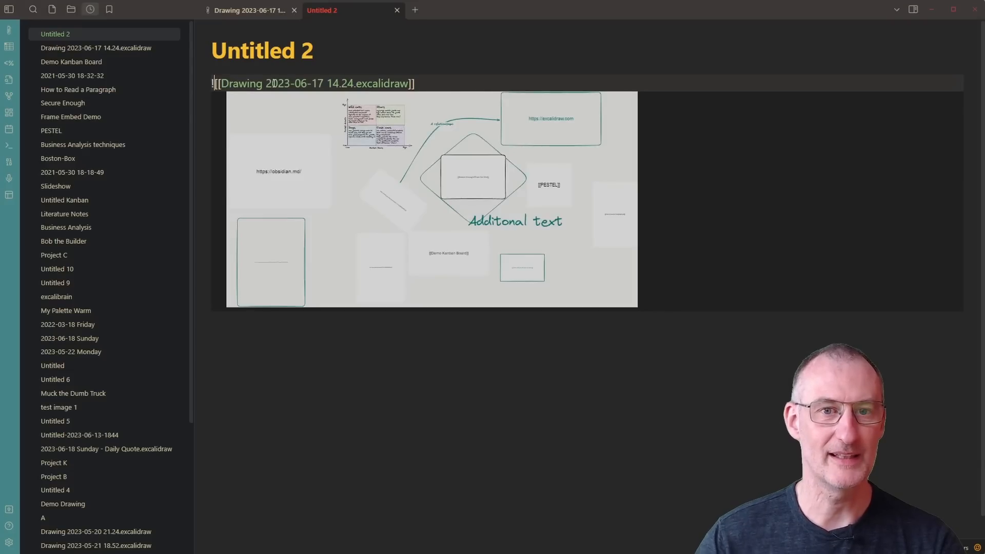
Step: Add a display width of 1000 to the embedded drawing's link
{"action": "key", "text": "End"}
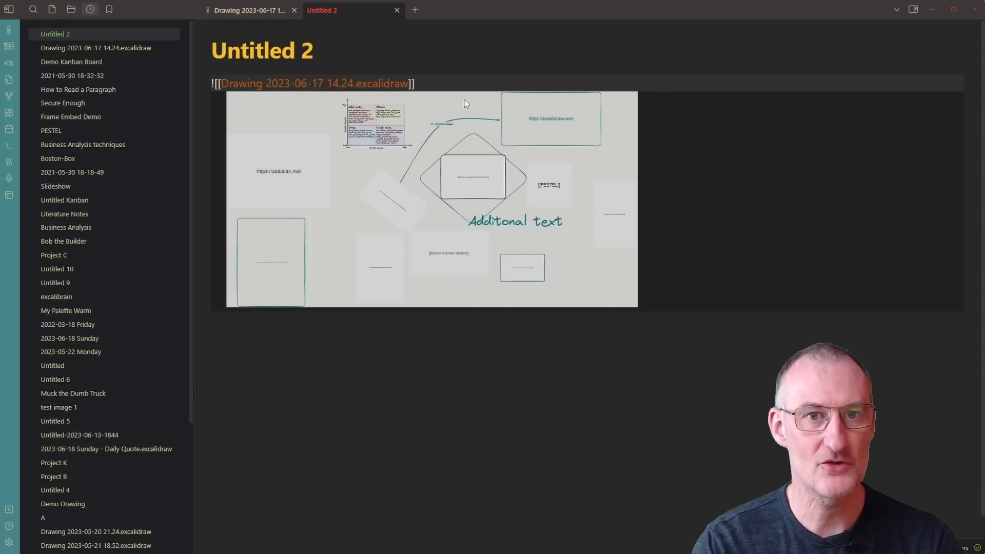
{"action": "type", "text": "|"}
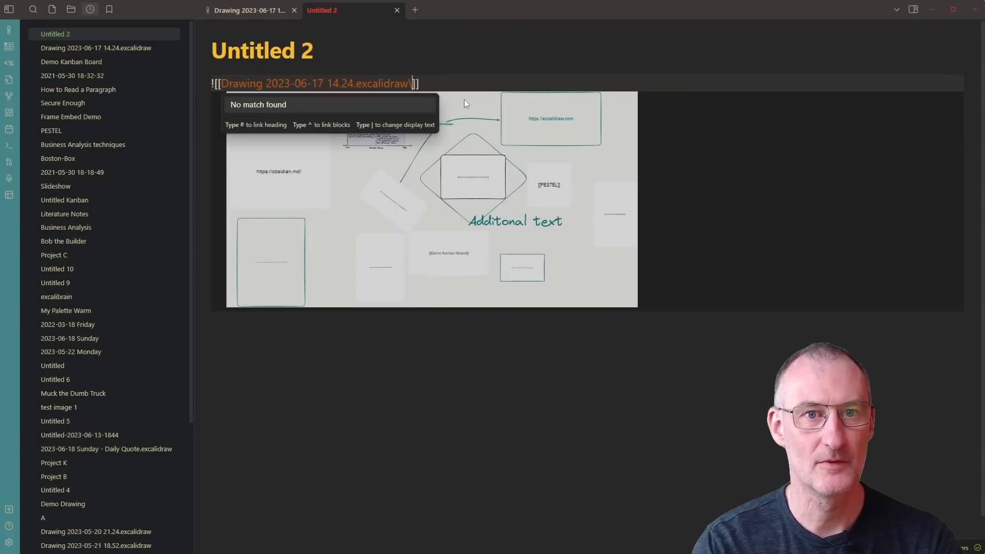
{"action": "key", "text": "BackSpace"}
{"action": "type", "text": "|1000"}
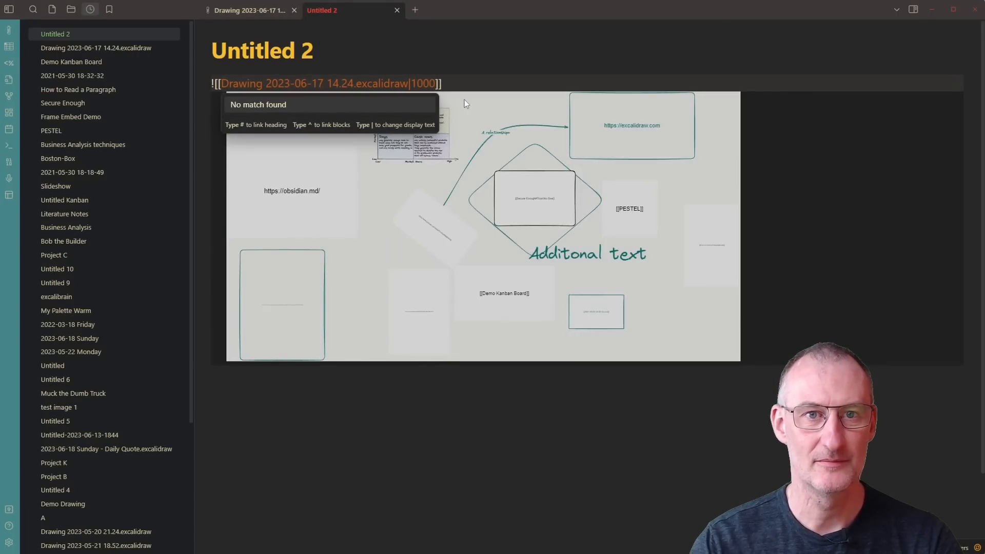
Step: Increase the embedded drawing's display width to 1500
{"action": "key", "text": "Left"}
{"action": "key", "text": "Left"}
{"action": "key", "text": "BackSpace"}
{"action": "type", "text": "5"}
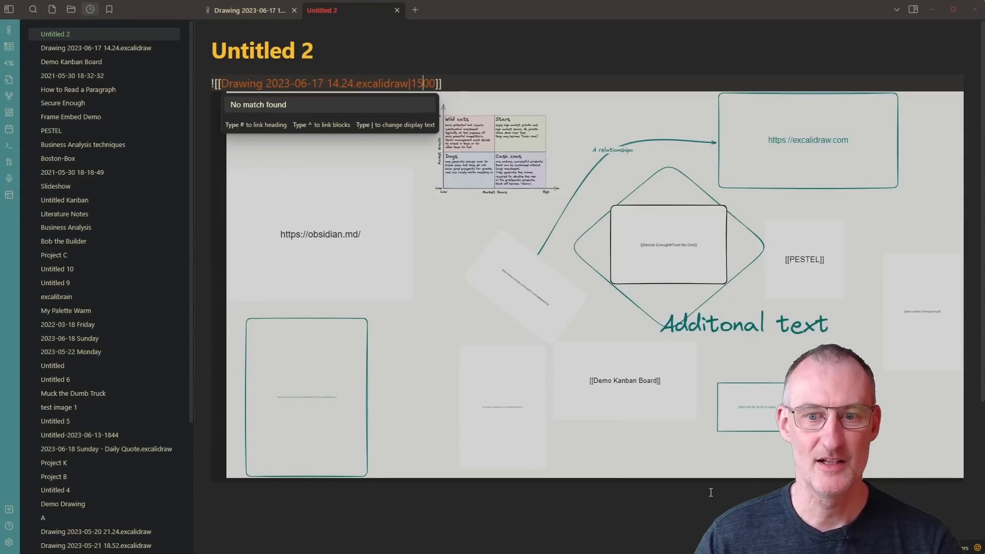
{"action": "key", "text": "End"}
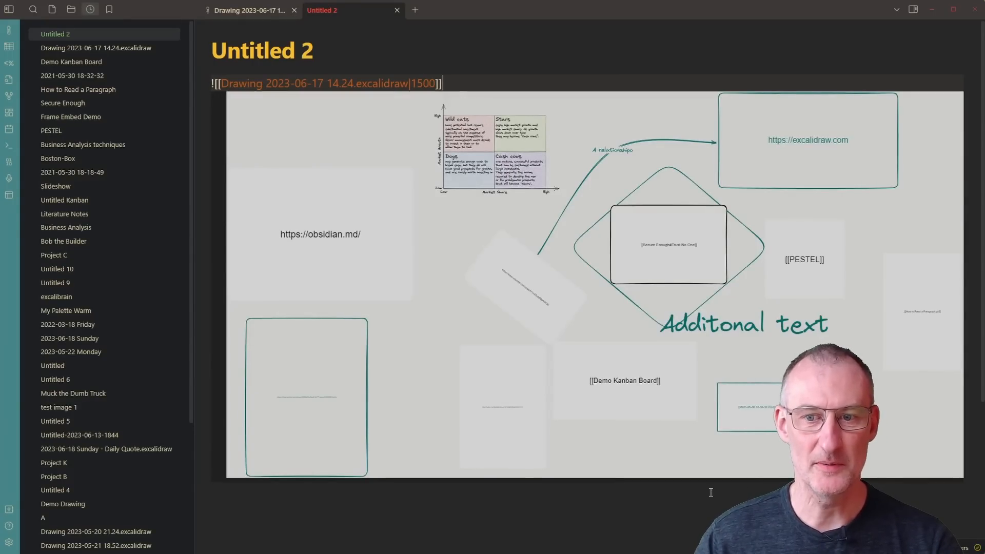
Step: Collapse the file sidebar and return to the Excalidraw drawing with all its embedded frames in view
{"action": "left_click", "coordinate": [9, 10]}
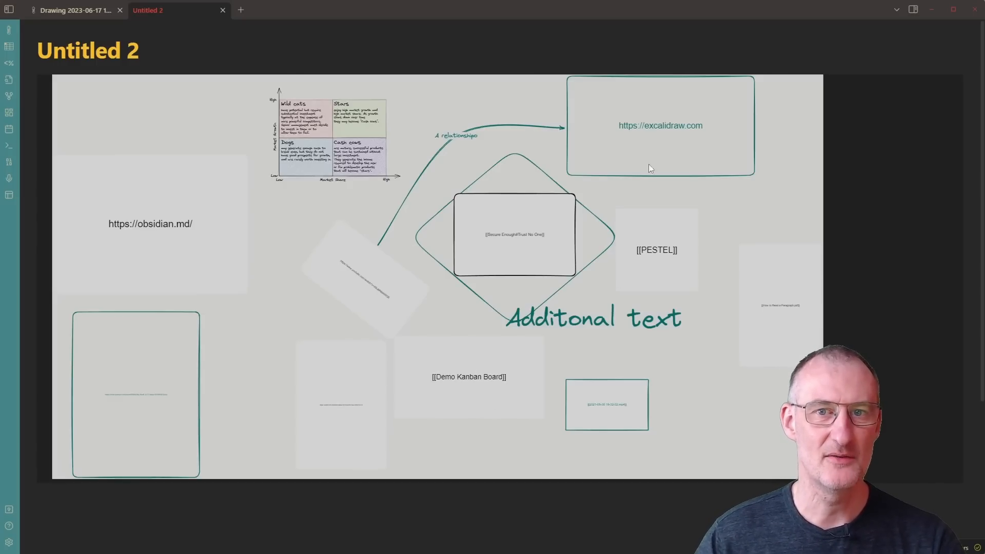
{"action": "left_click", "coordinate": [75, 11]}
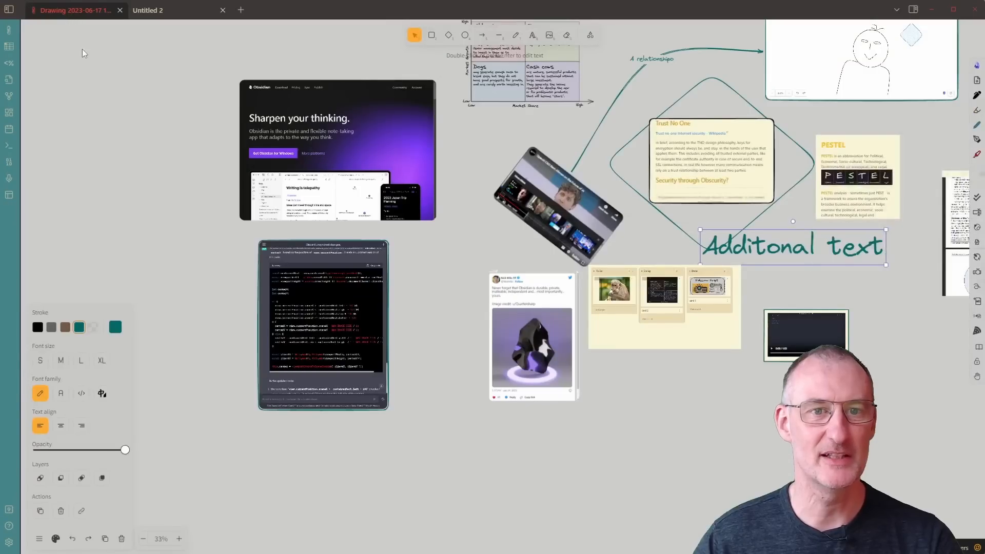
{"action": "left_click_drag", "start_coordinate": [807, 438], "coordinate": [697, 506]}
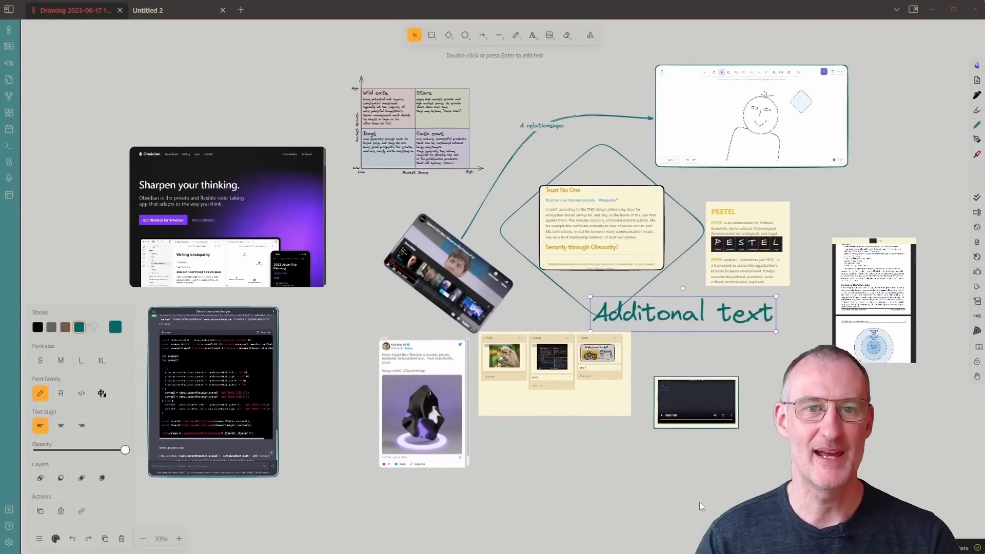